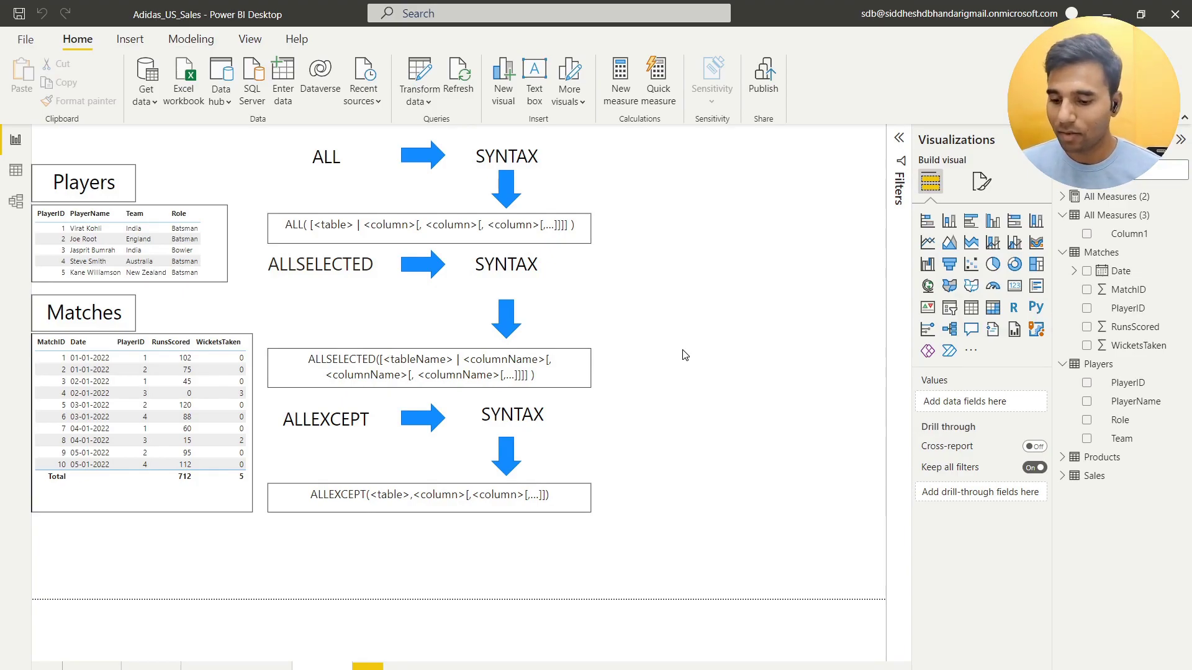
# Launch Screen Marker and Recorder by searching 'screen' in the Windows Start menu.
pyautogui.press('super')
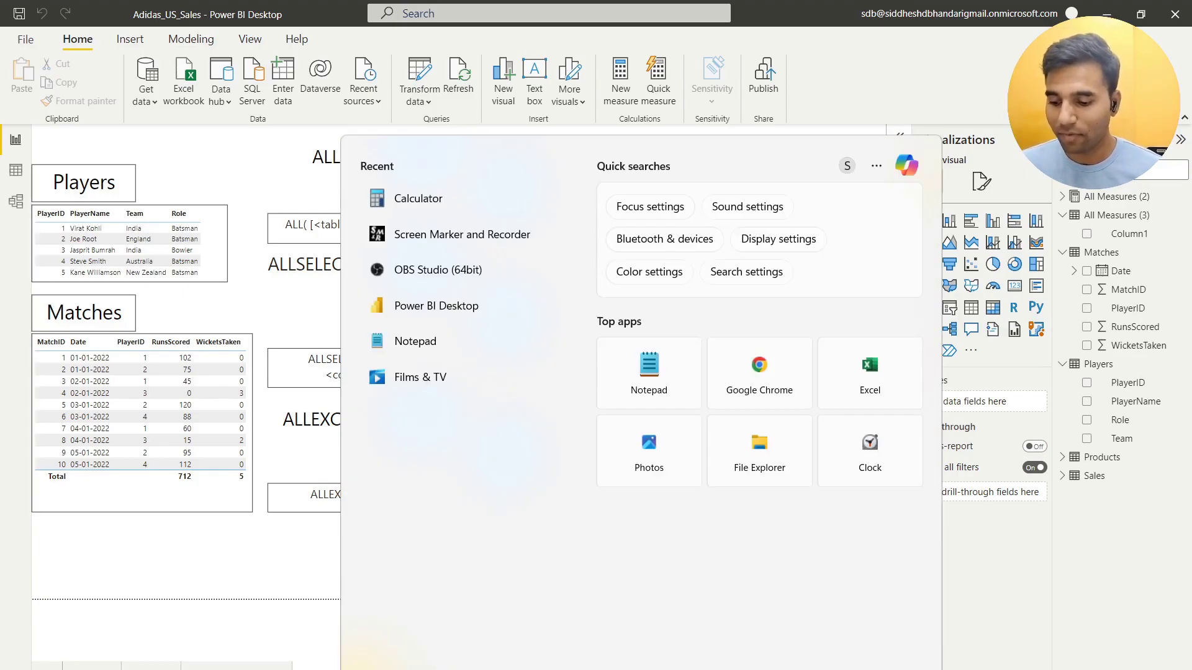
pyautogui.write('screnn')
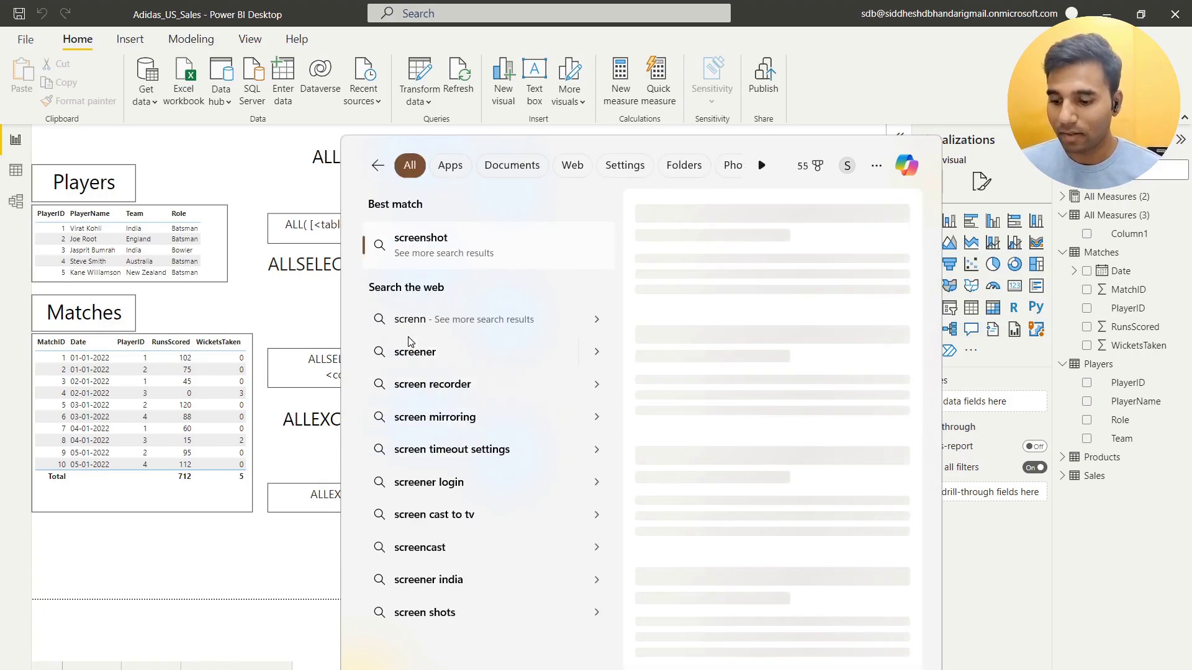
pyautogui.press('BackSpace')
pyautogui.press('BackSpace')
pyautogui.write('en')
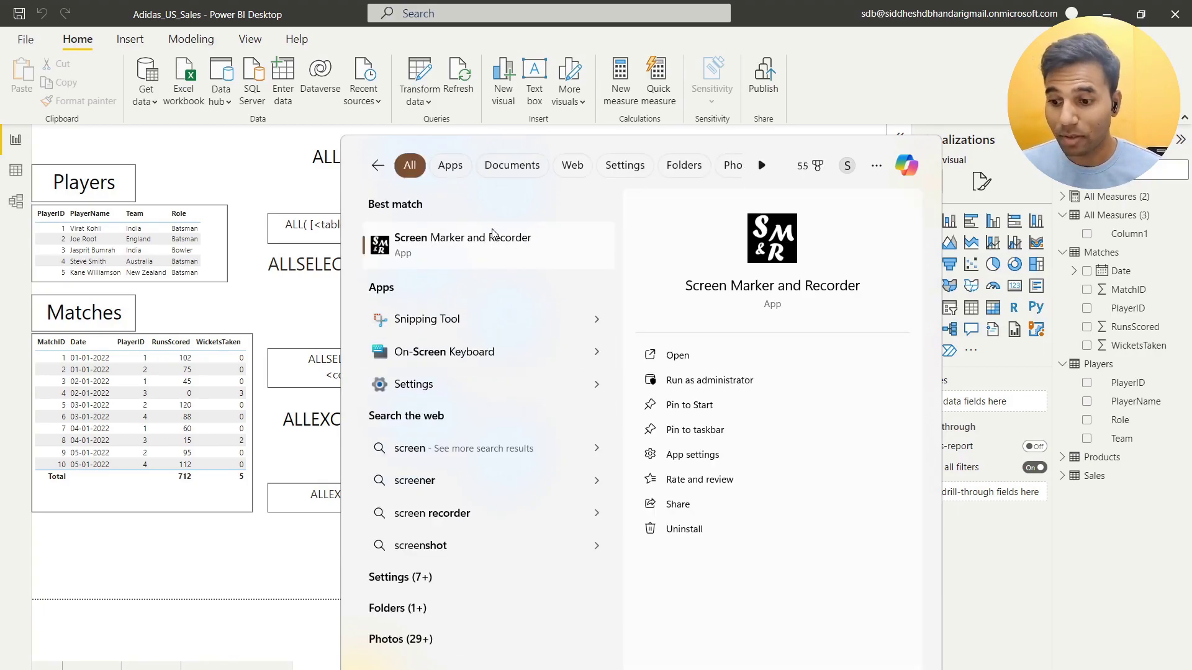
pyautogui.press('Return')
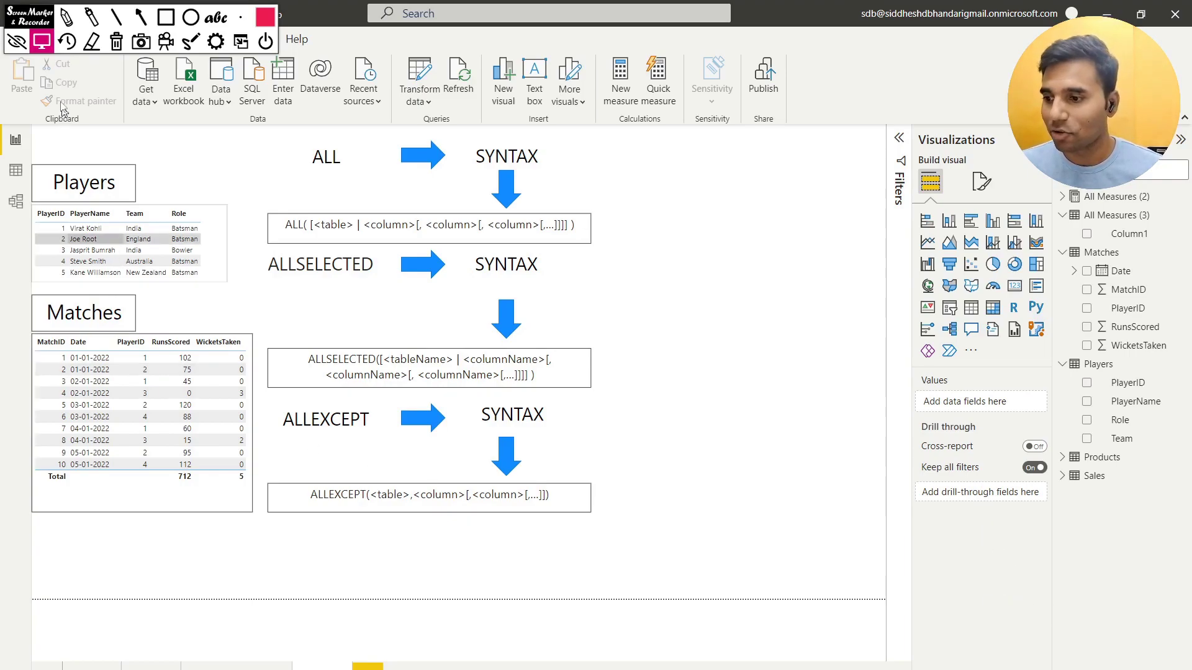
# Move the annotation toolbar to the bottom-right corner so the Power BI ribbon is uncovered.
pyautogui.moveTo(28, 22)
pyautogui.mouseDown()
pyautogui.moveTo(770, 555)
pyautogui.moveTo(872, 625)
pyautogui.moveTo(906, 633)
pyautogui.mouseUp()
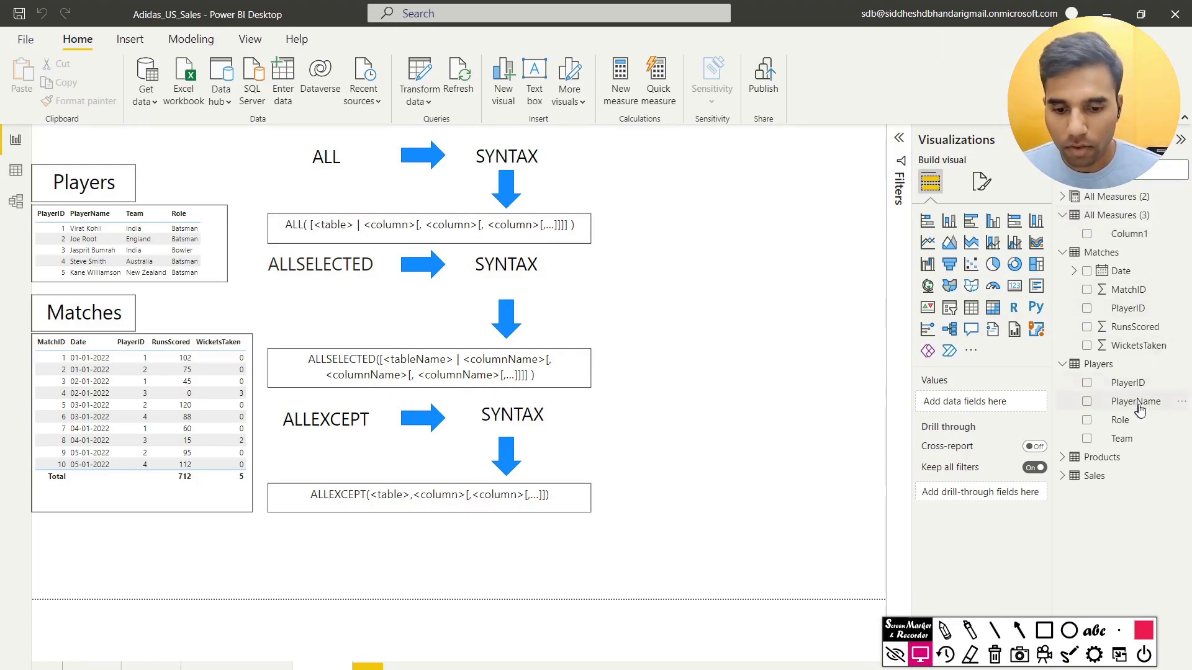
# Build a sized and positioned table of PlayerName with RunsScored, totalling 712.
pyautogui.moveTo(1141, 410); pyautogui.dragTo(696, 221)
pyautogui.moveTo(882, 263); pyautogui.dragTo(775, 317)
pyautogui.moveTo(714, 270); pyautogui.dragTo(725, 284)
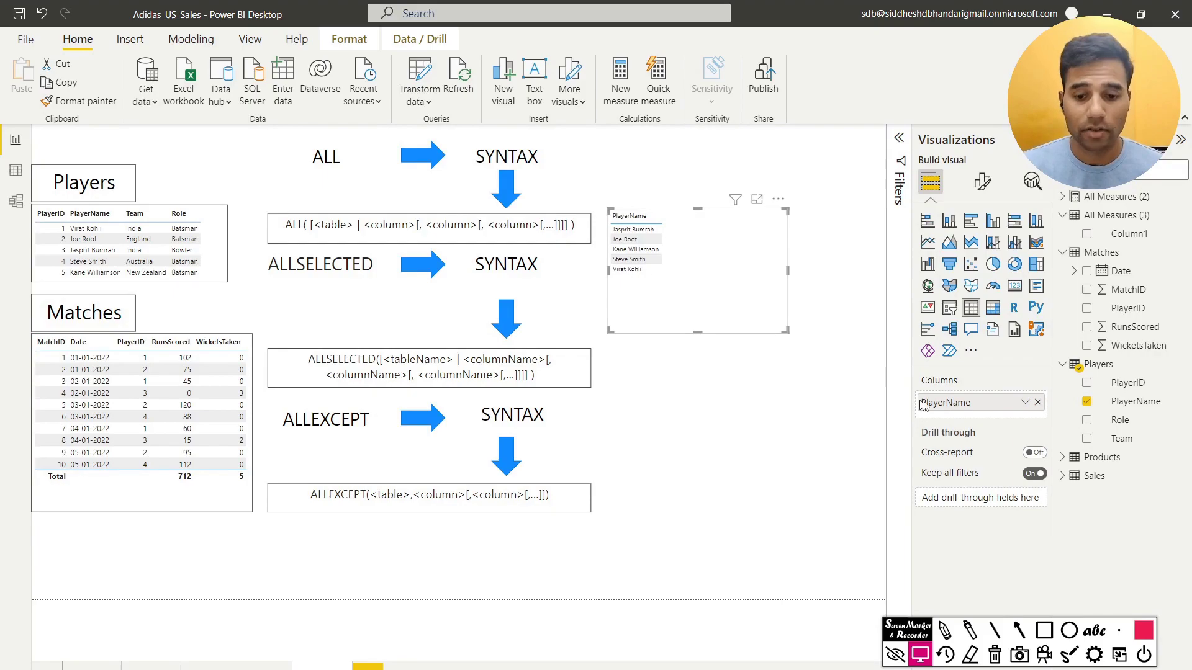
pyautogui.moveTo(1135, 326); pyautogui.dragTo(723, 239)
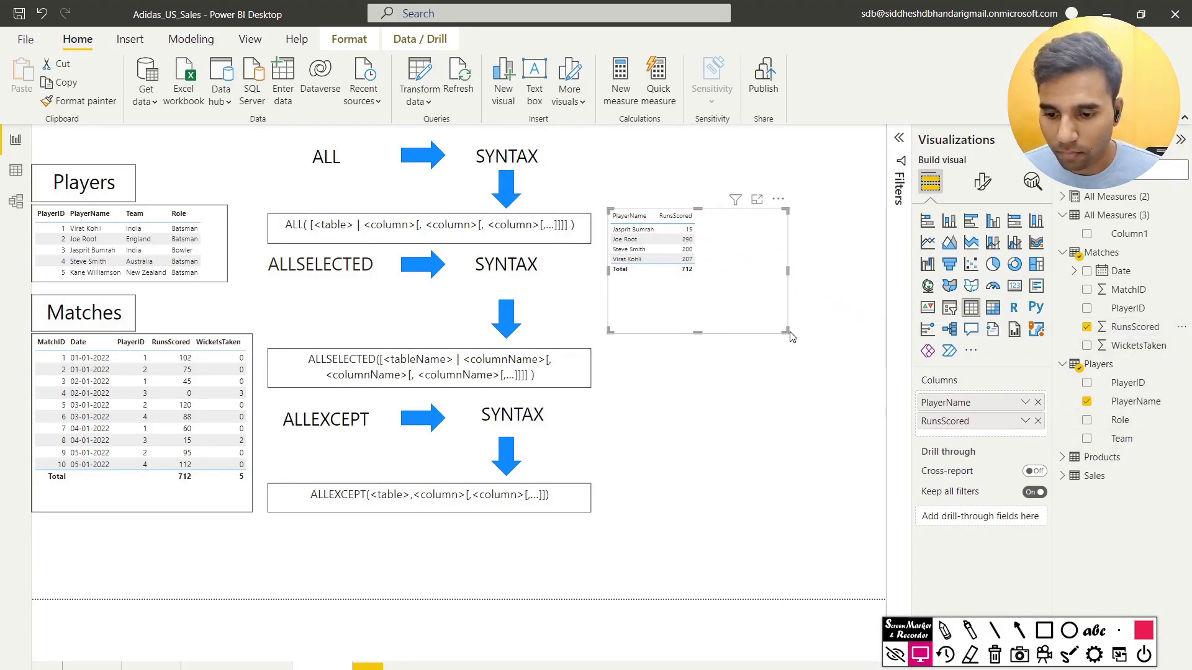
pyautogui.moveTo(787, 332); pyautogui.dragTo(809, 346)
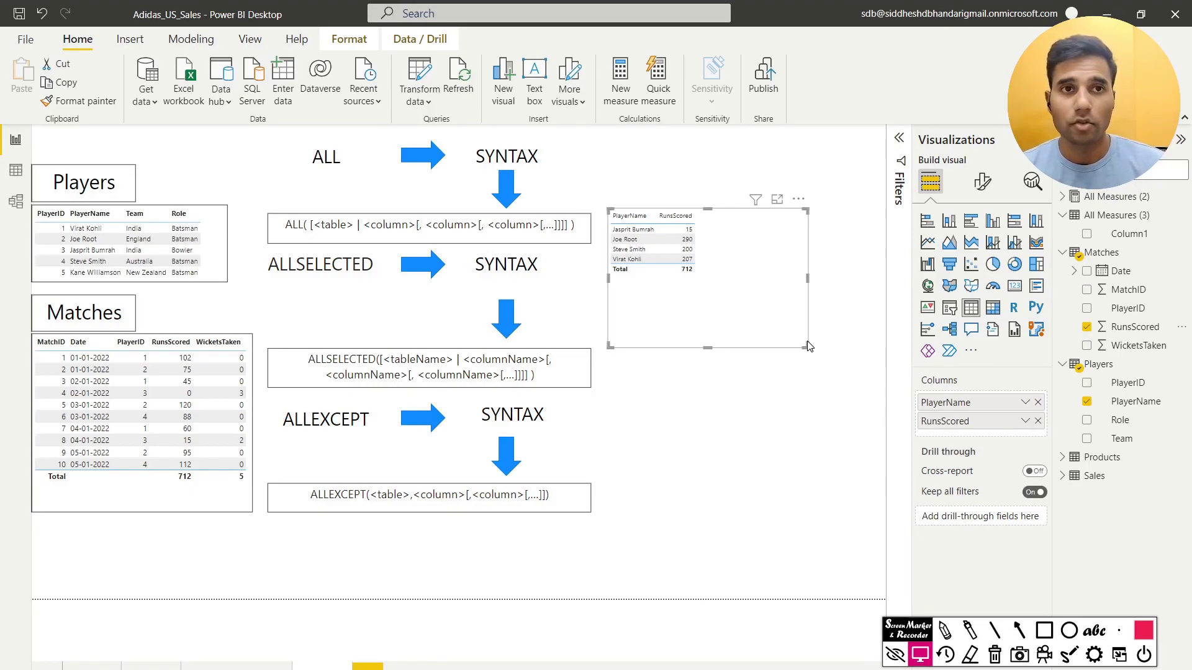
# Create the All Measures measure TotRunsAll = CALCULATE(SUM(Matches[RunsScored])).
pyautogui.click(1181, 215)
pyautogui.click(1049, 222)
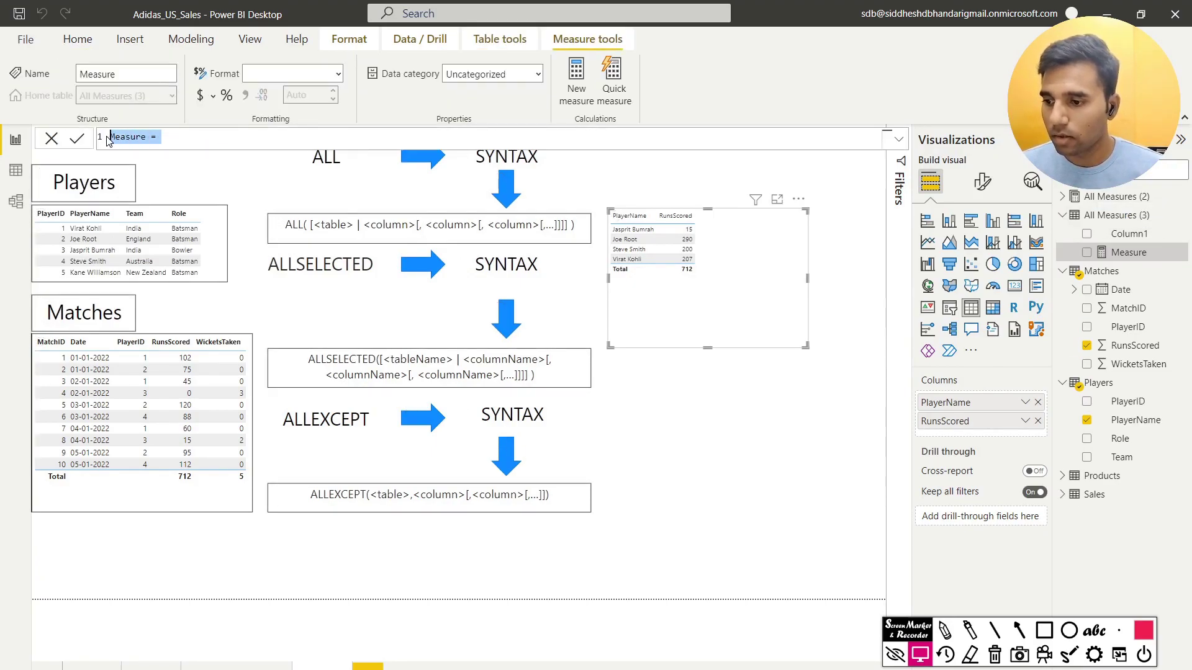
pyautogui.write('Tot')
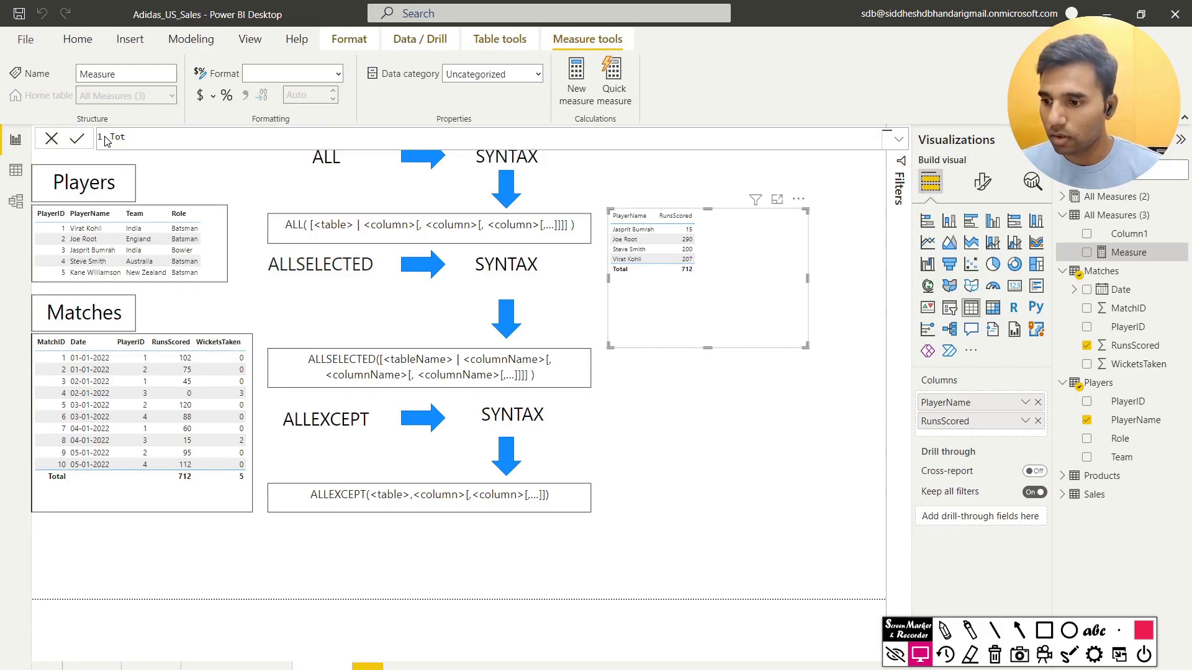
pyautogui.write('RunsAll')
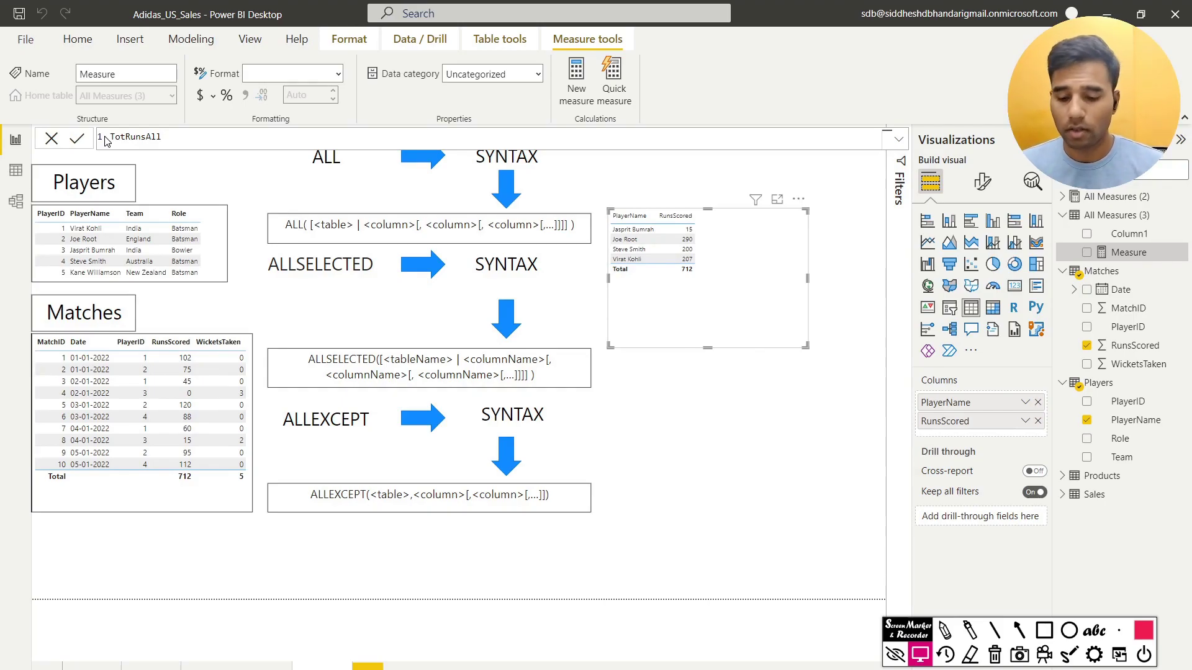
pyautogui.write(' = Cac')
pyautogui.press('Tab')
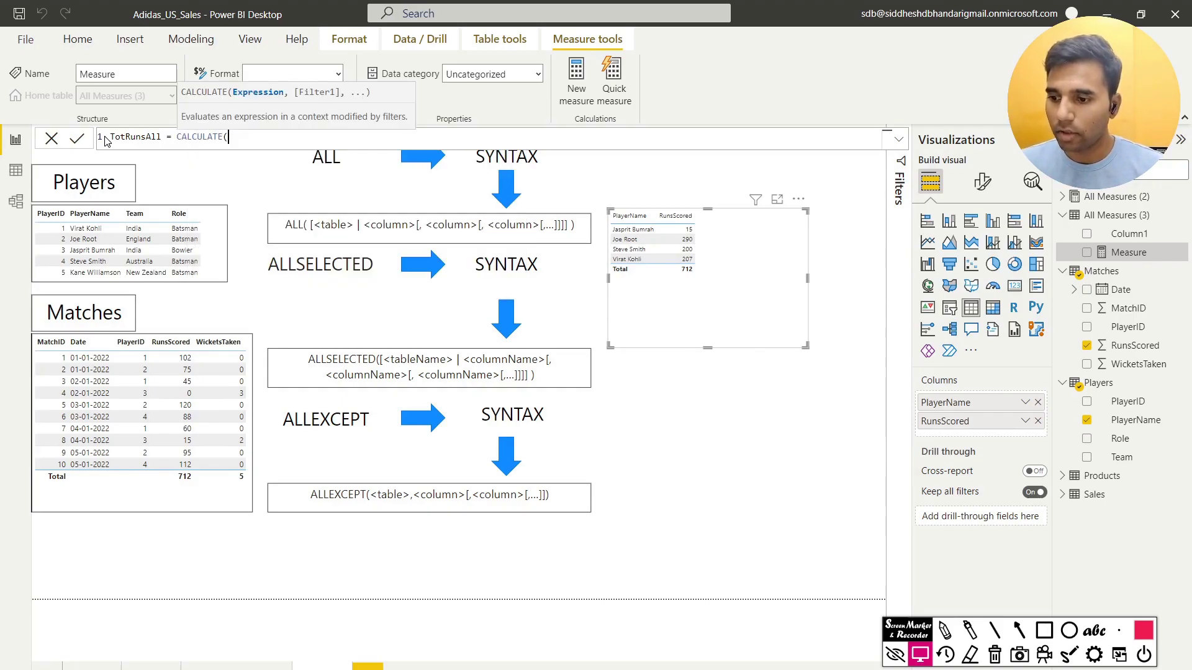
pyautogui.write('SUM(Runs')
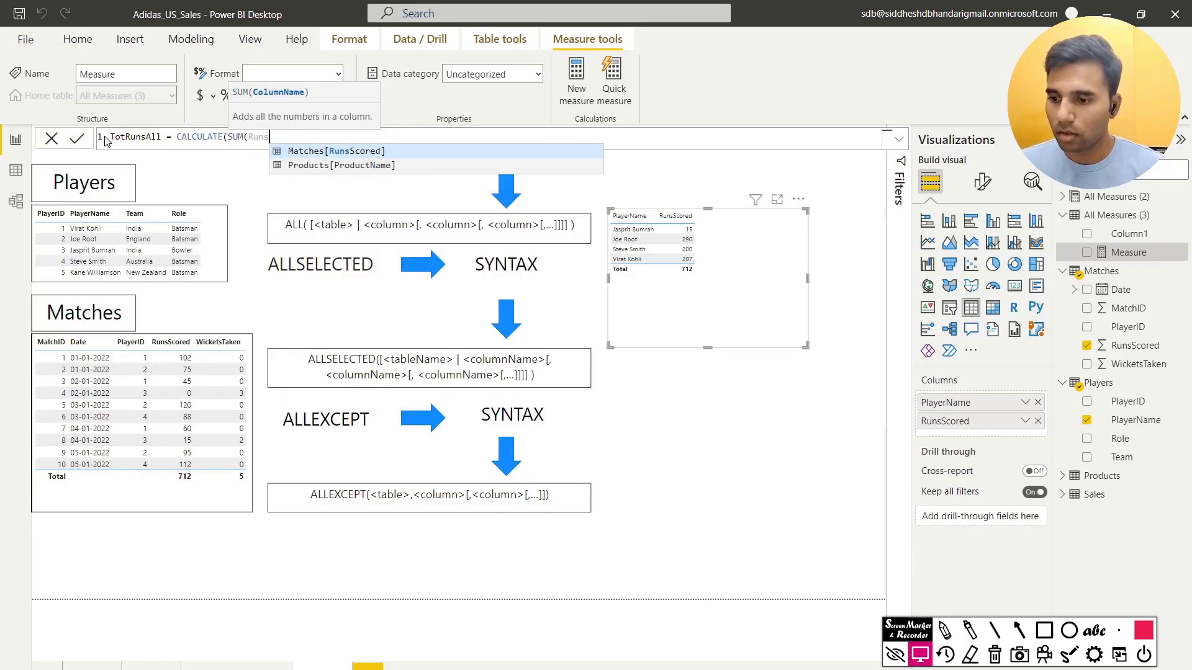
pyautogui.press('Tab')
pyautogui.write(')')
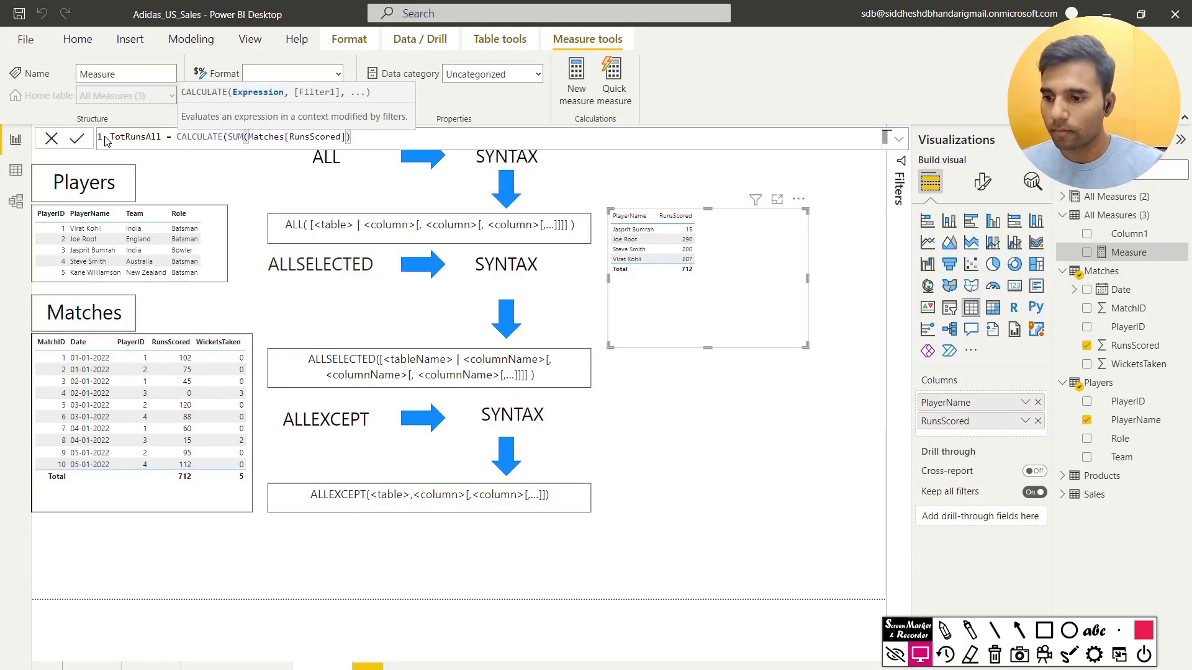
pyautogui.write(')')
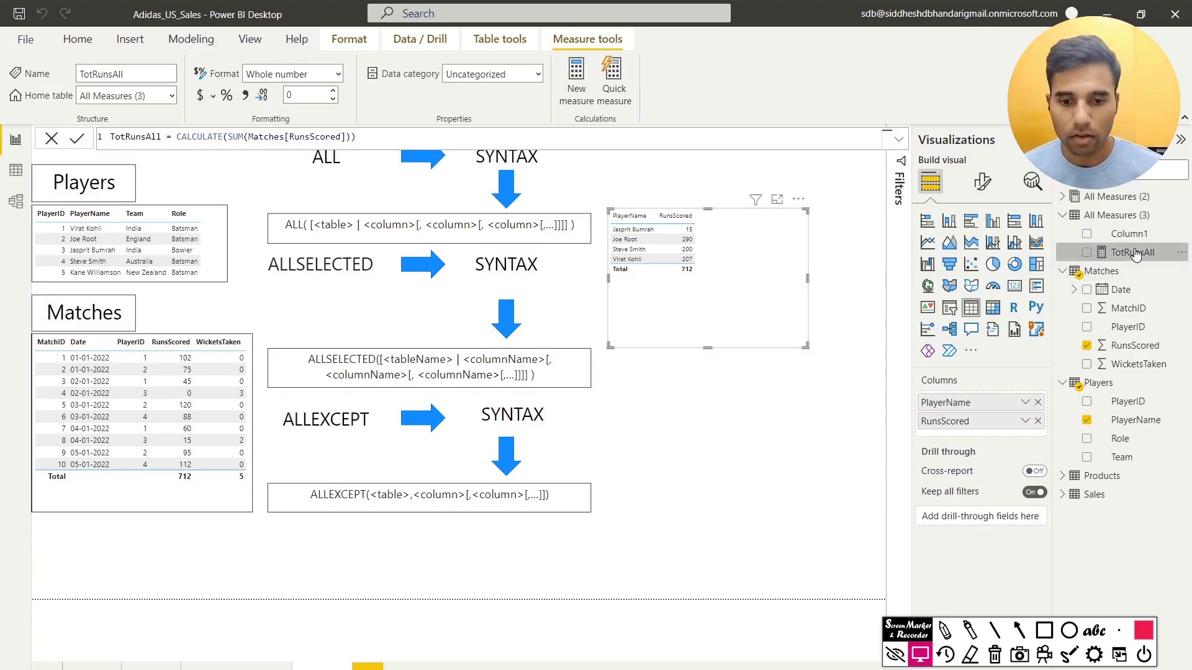
# Add TotRunsAll to the player table, matching RunsScored per player with a 712 total.
pyautogui.moveTo(1132, 253); pyautogui.dragTo(764, 235)
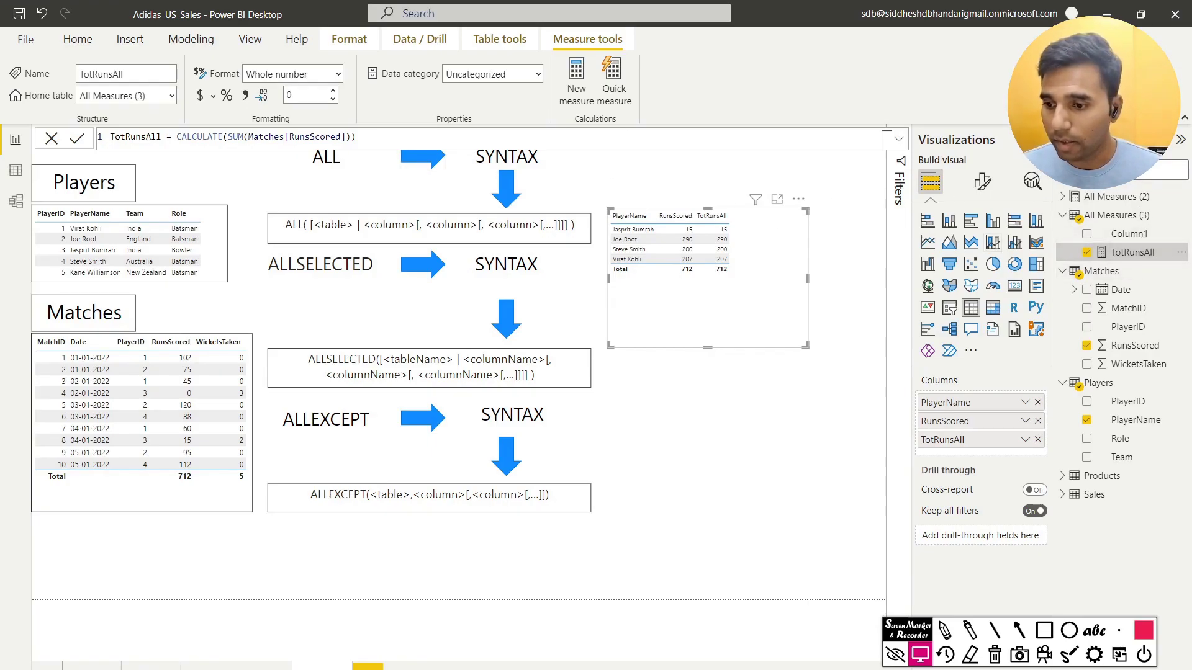
# Add All(Players) to TotRunsAll so every row shows 712, and outline both columns in red.
pyautogui.click(354, 136)
pyautogui.write(', All(Players')
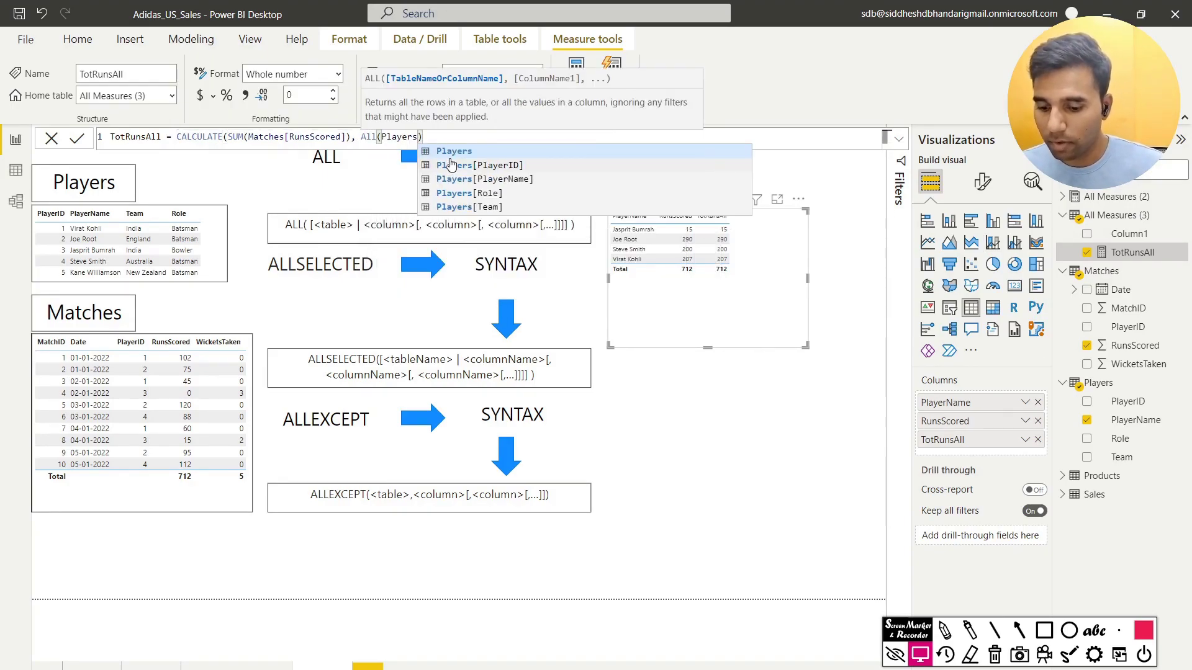
pyautogui.write(')')
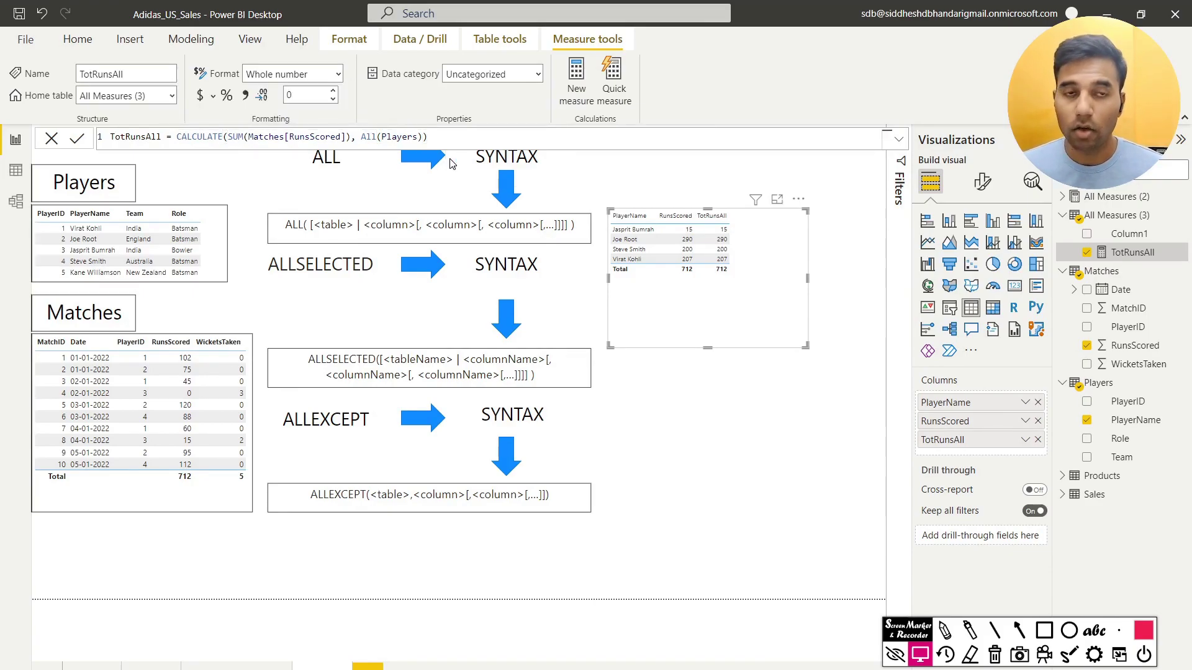
pyautogui.click(1049, 630)
pyautogui.moveTo(661, 192); pyautogui.dragTo(706, 311)
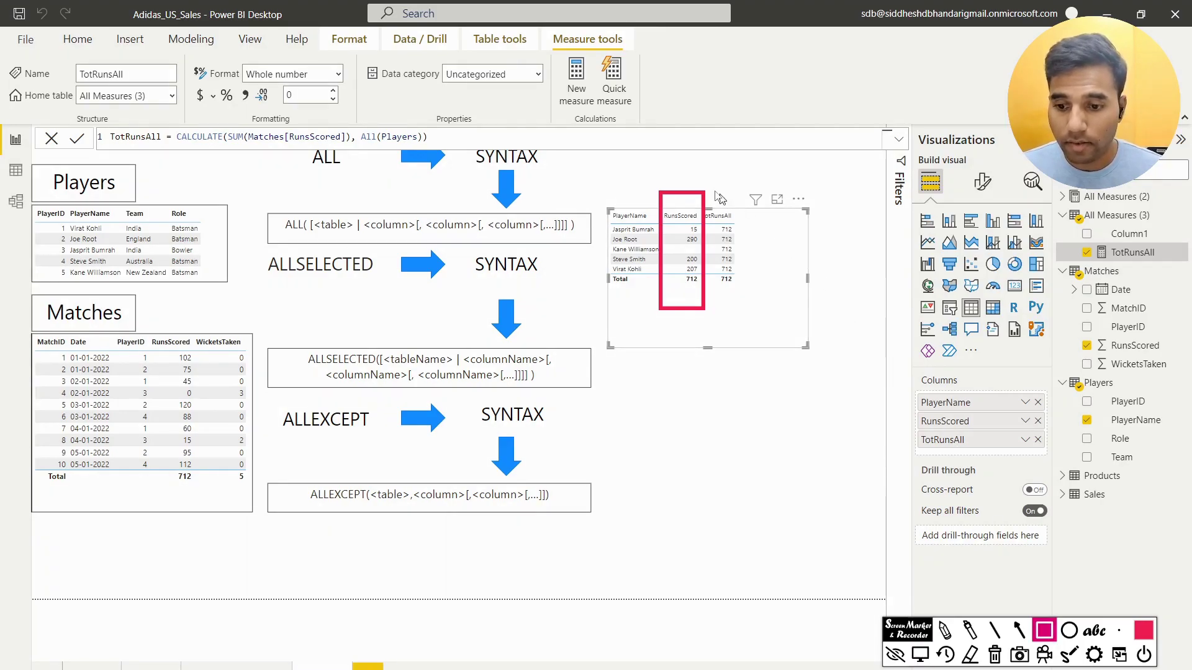
pyautogui.moveTo(688, 174); pyautogui.dragTo(754, 375)
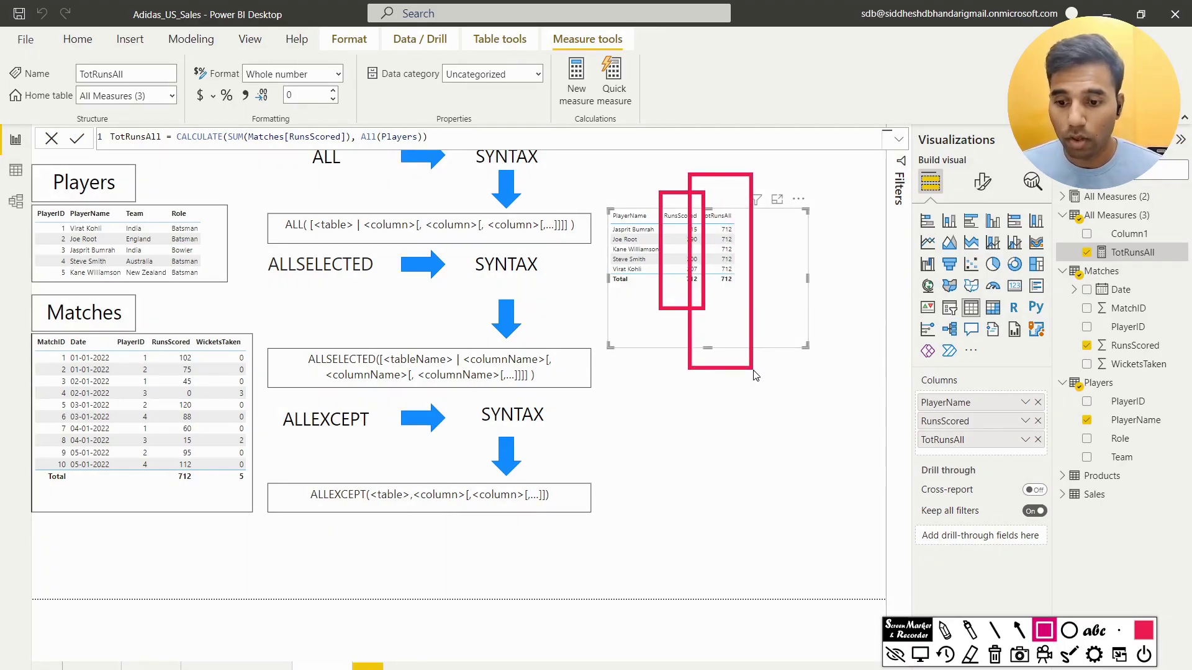
# Clear the annotations and redraw one red rectangle around the RunsScored and TotRunsAll values.
pyautogui.press('Escape')
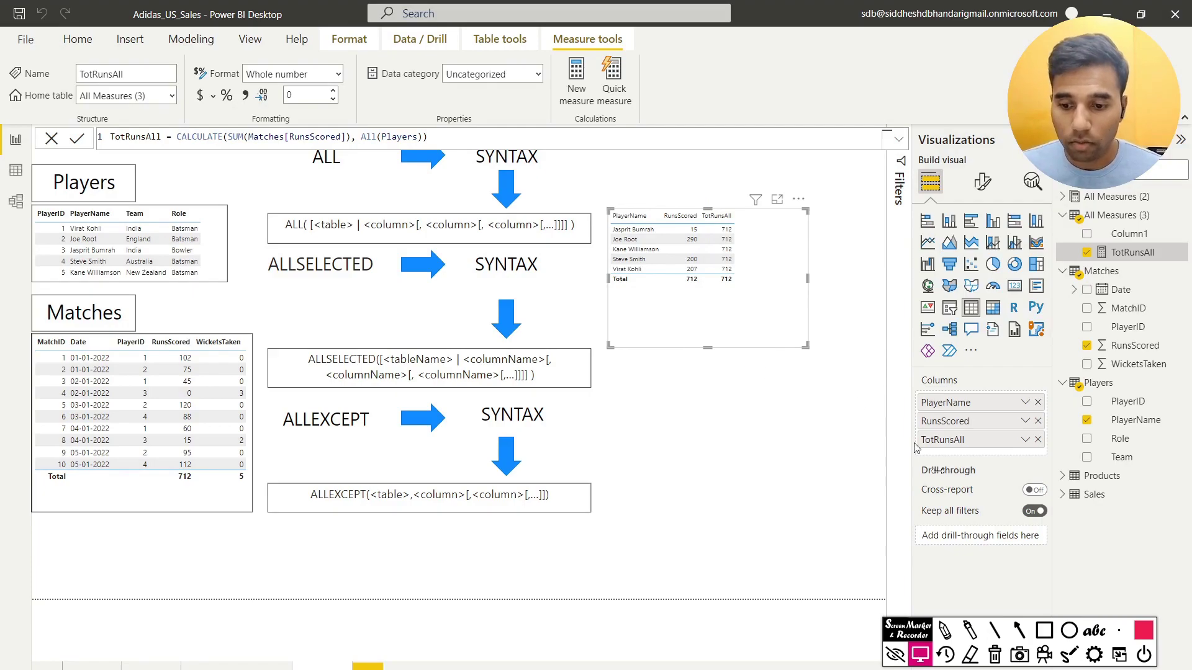
pyautogui.click(1044, 631)
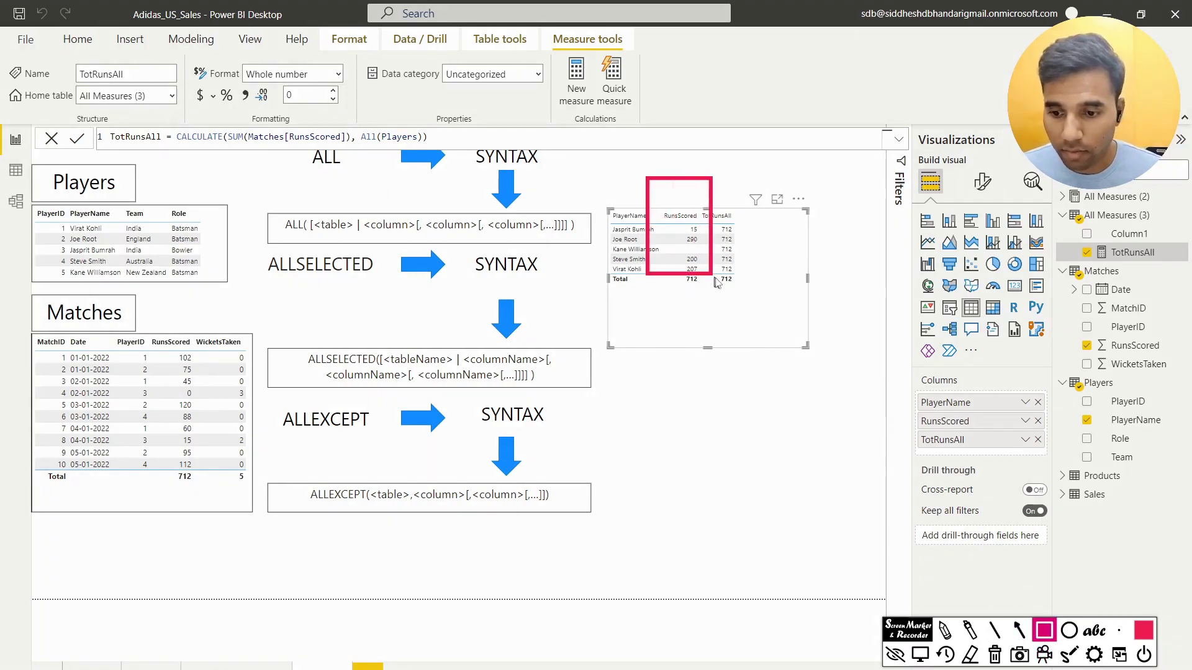
pyautogui.moveTo(720, 284); pyautogui.dragTo(763, 315)
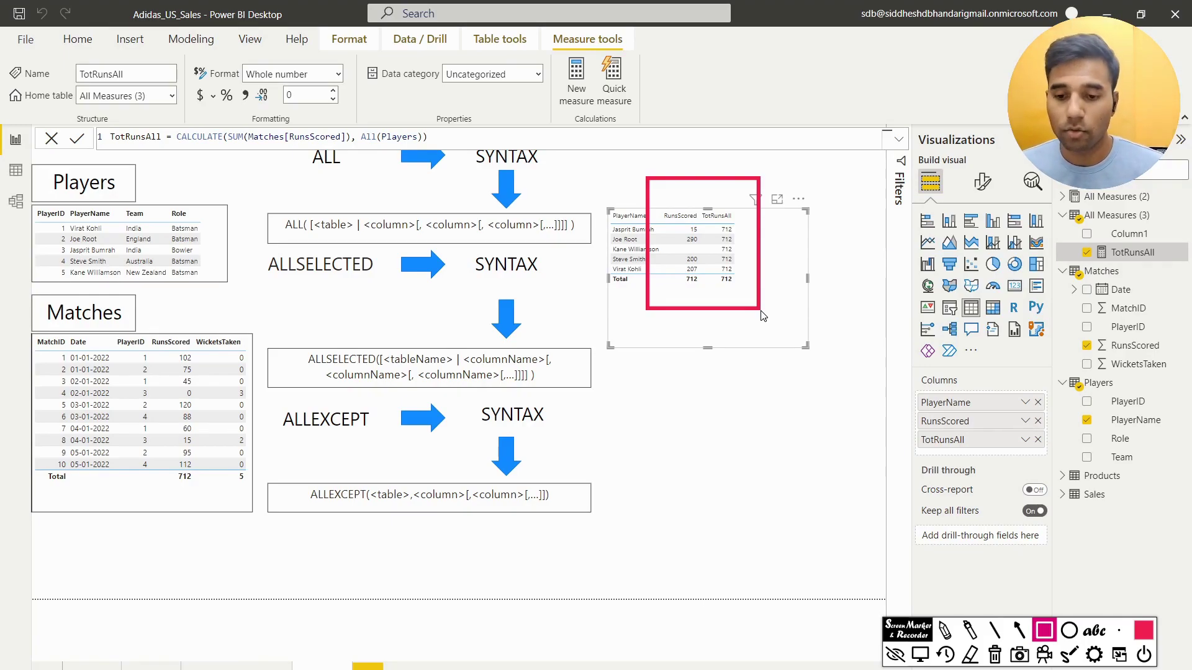
pyautogui.press('Escape')
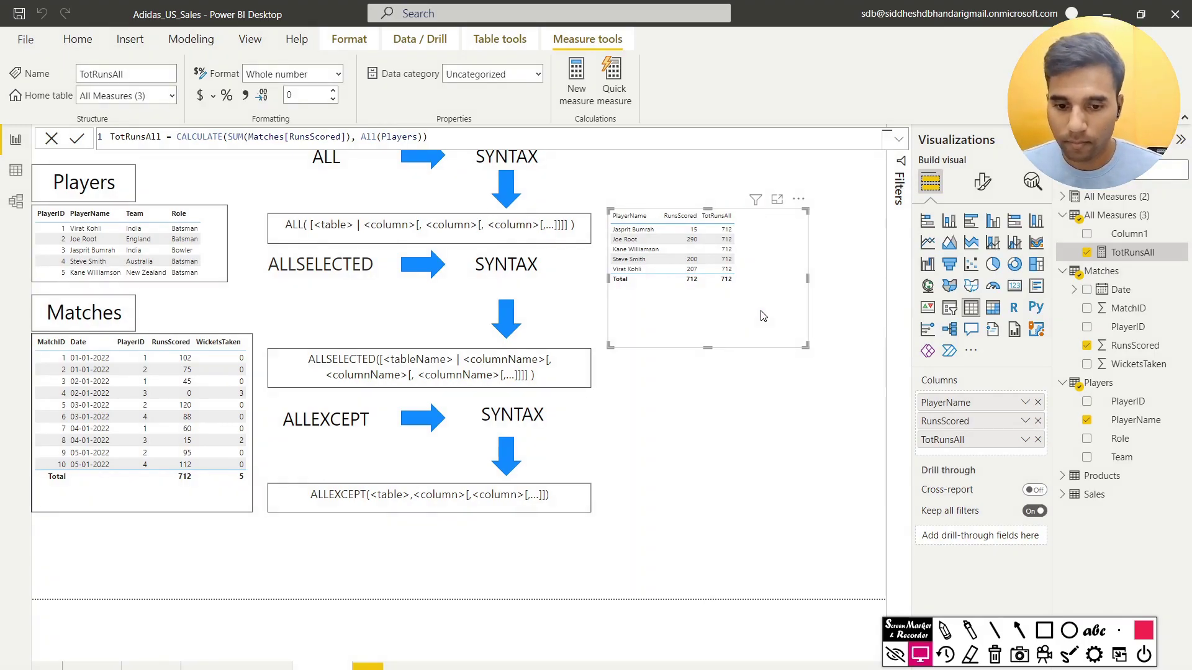
# Start a new All Measures measure named PctRunsScored using DIVIDE.
pyautogui.click(1180, 215)
pyautogui.click(1181, 215)
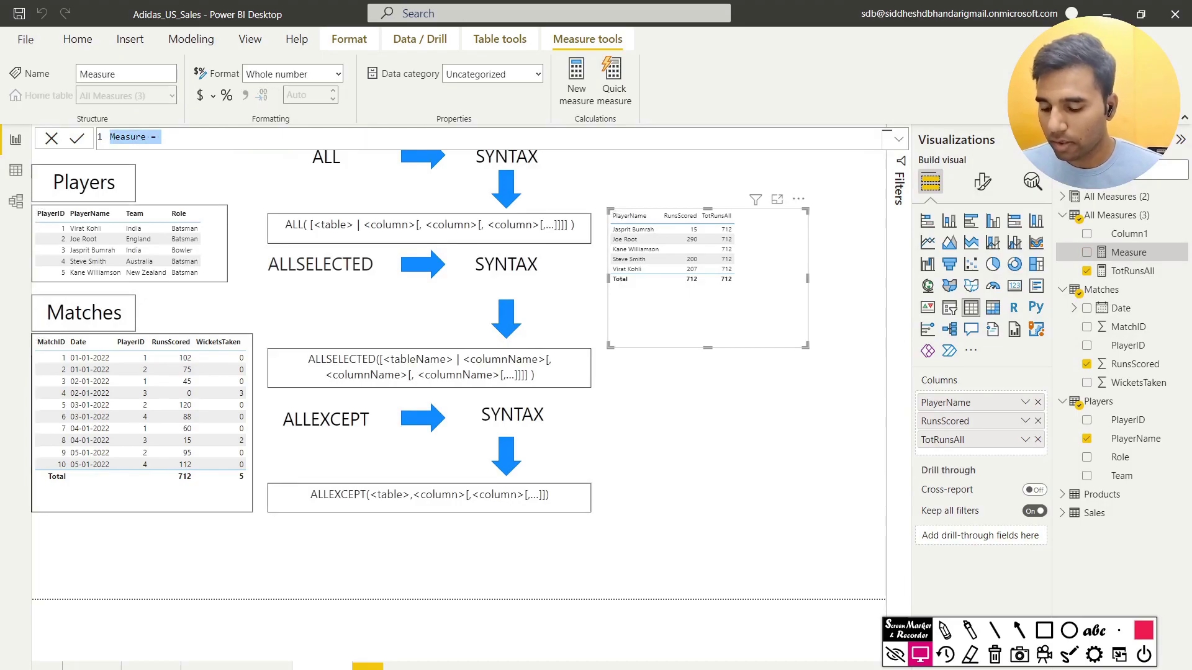
pyautogui.write('PC')
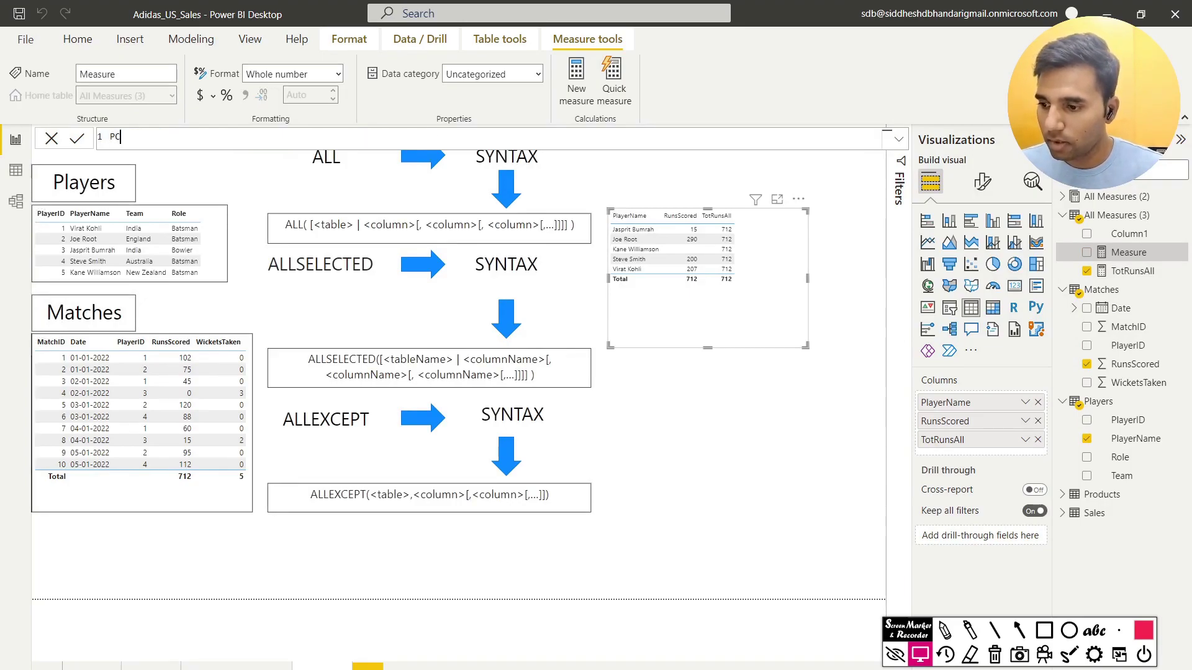
pyautogui.write('tRunsScored = ')
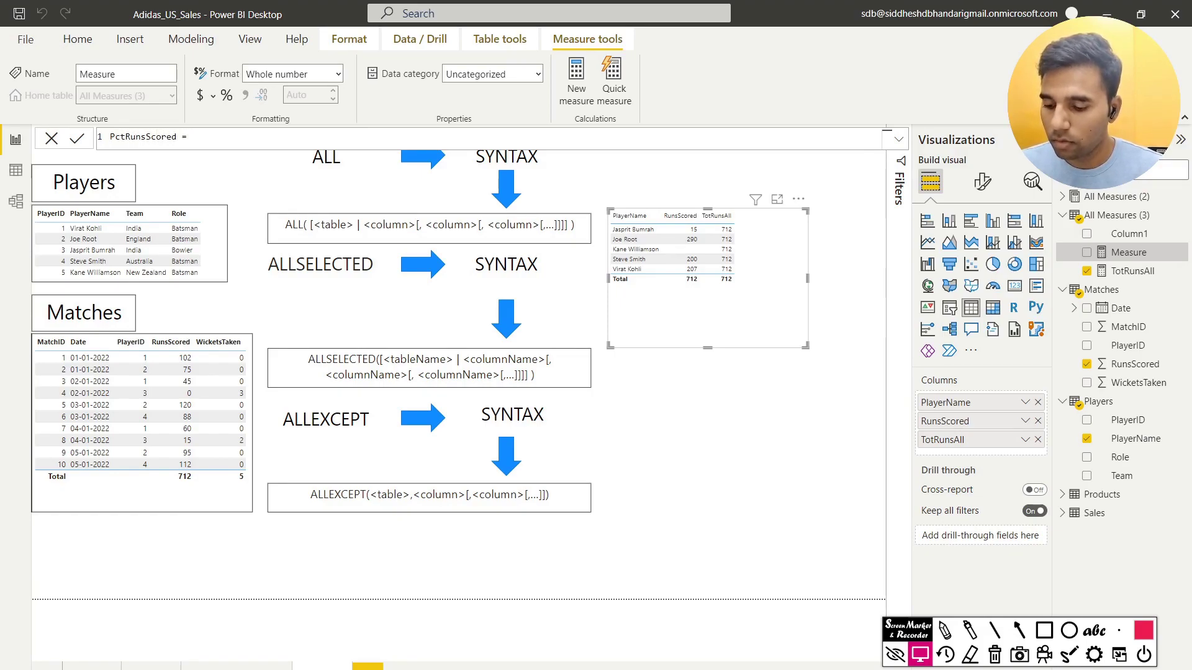
pyautogui.write('Div')
pyautogui.press('Tab')
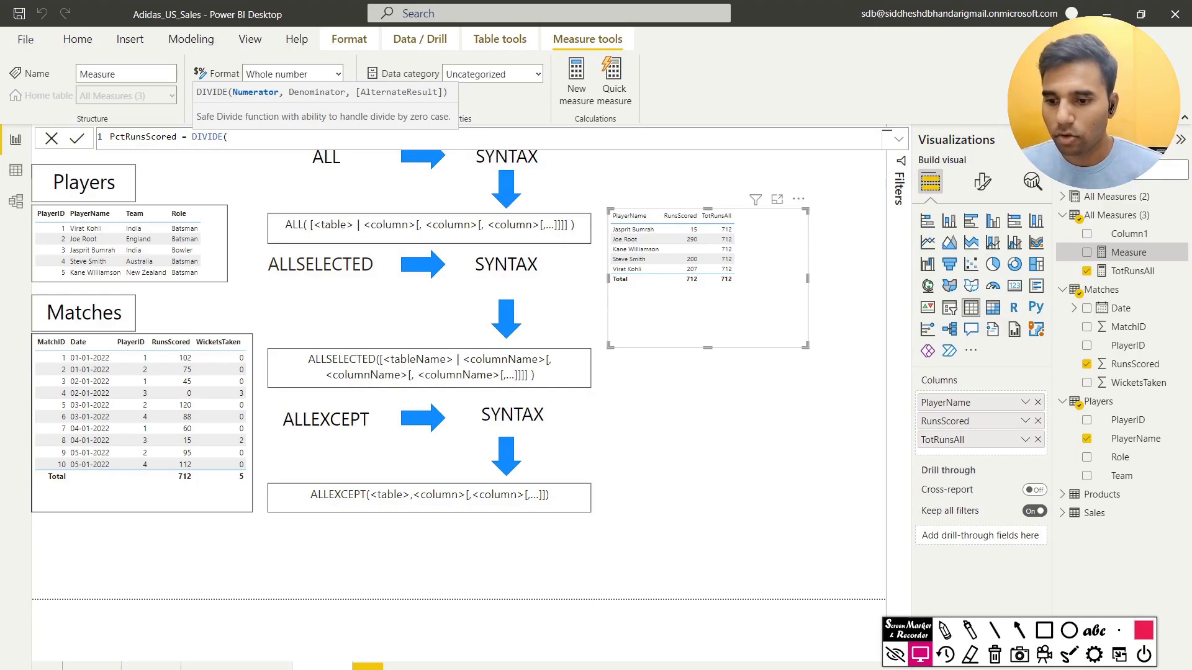
# Give DIVIDE the arguments SUM(Matches[RunsScored]), [TotRunsAll] and 0.
pyautogui.write('Runs')
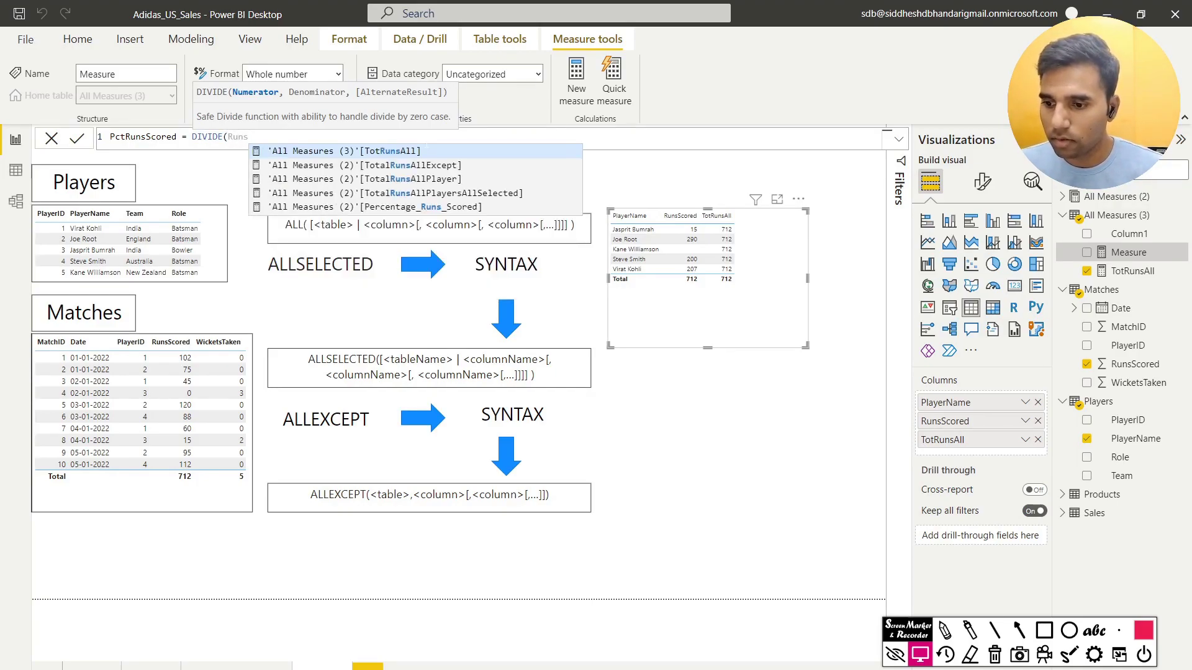
pyautogui.press('BackSpace')
pyautogui.press('BackSpace')
pyautogui.press('BackSpace')
pyautogui.press('BackSpace')
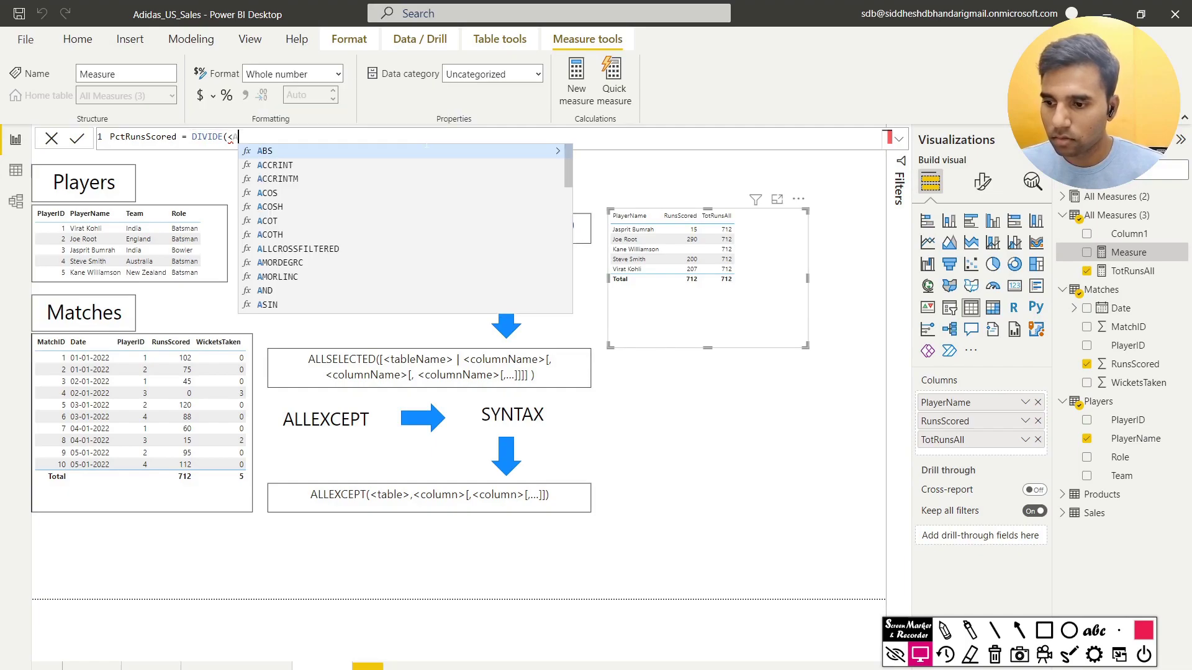
pyautogui.write('Matches')
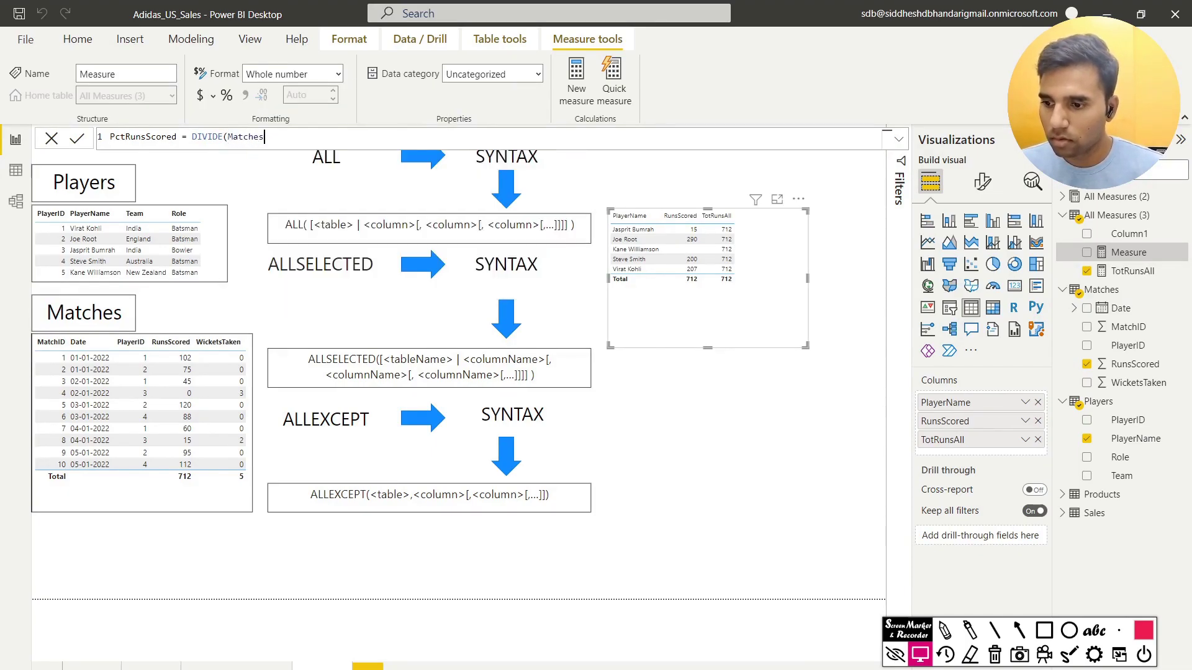
pyautogui.press('BackSpace')
pyautogui.press('BackSpace')
pyautogui.press('BackSpace')
pyautogui.press('BackSpace')
pyautogui.press('BackSpace')
pyautogui.press('BackSpace')
pyautogui.press('BackSpace')
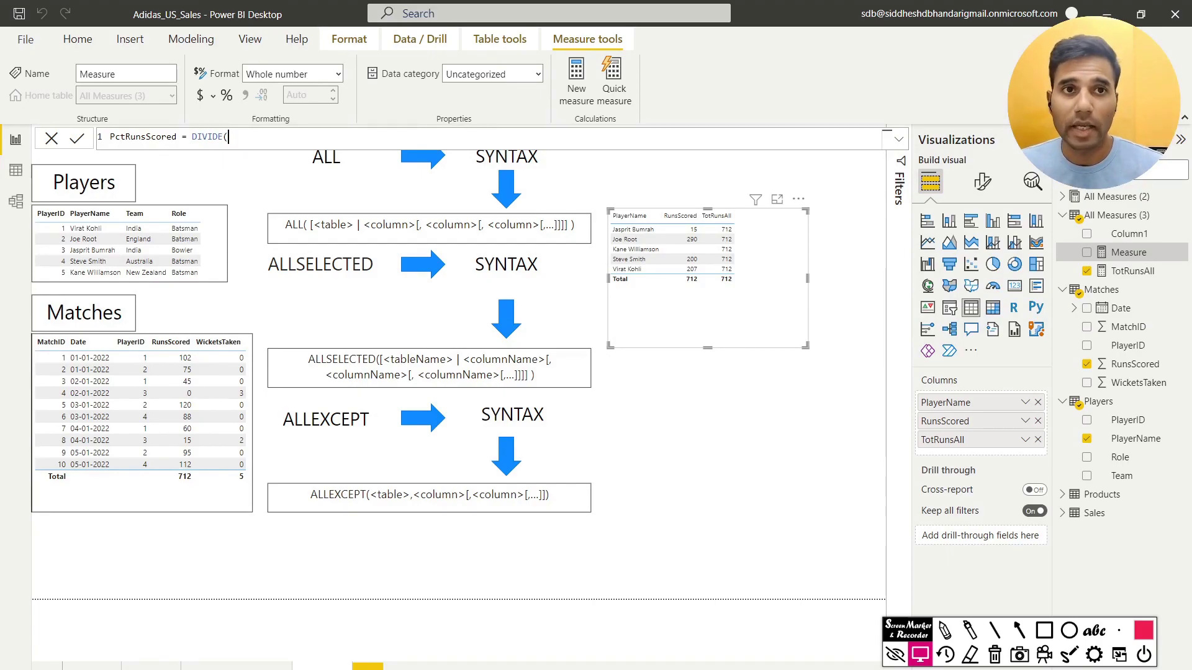
pyautogui.write('Sume')
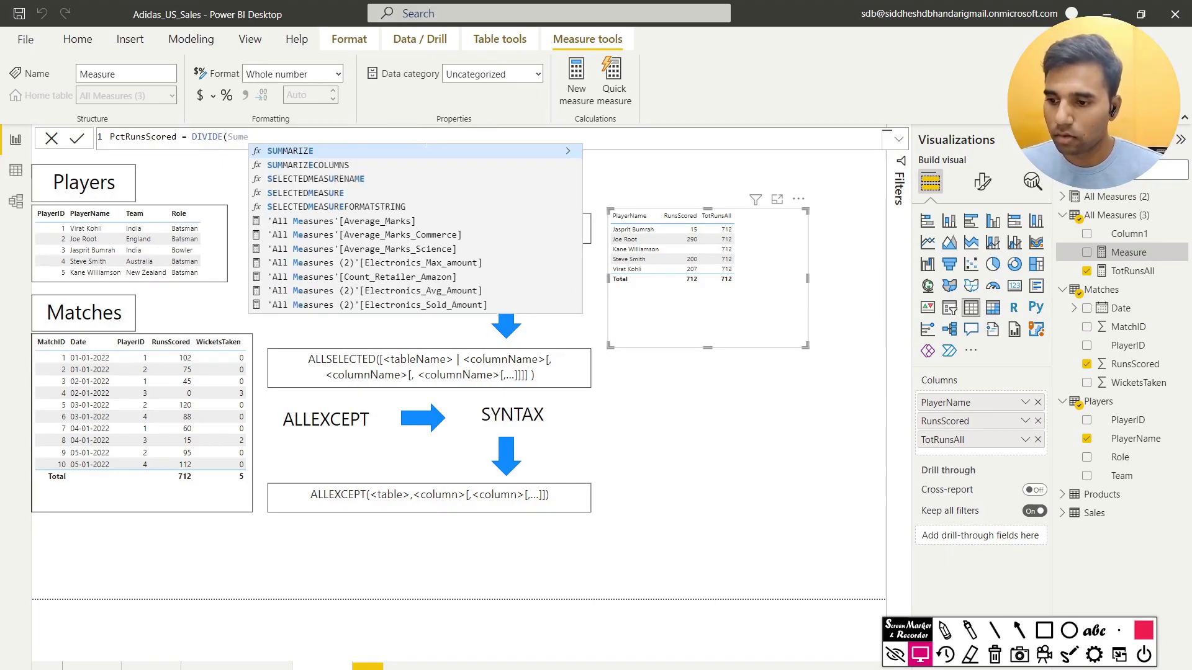
pyautogui.press('BackSpace')
pyautogui.write('(Runs')
pyautogui.press('Tab')
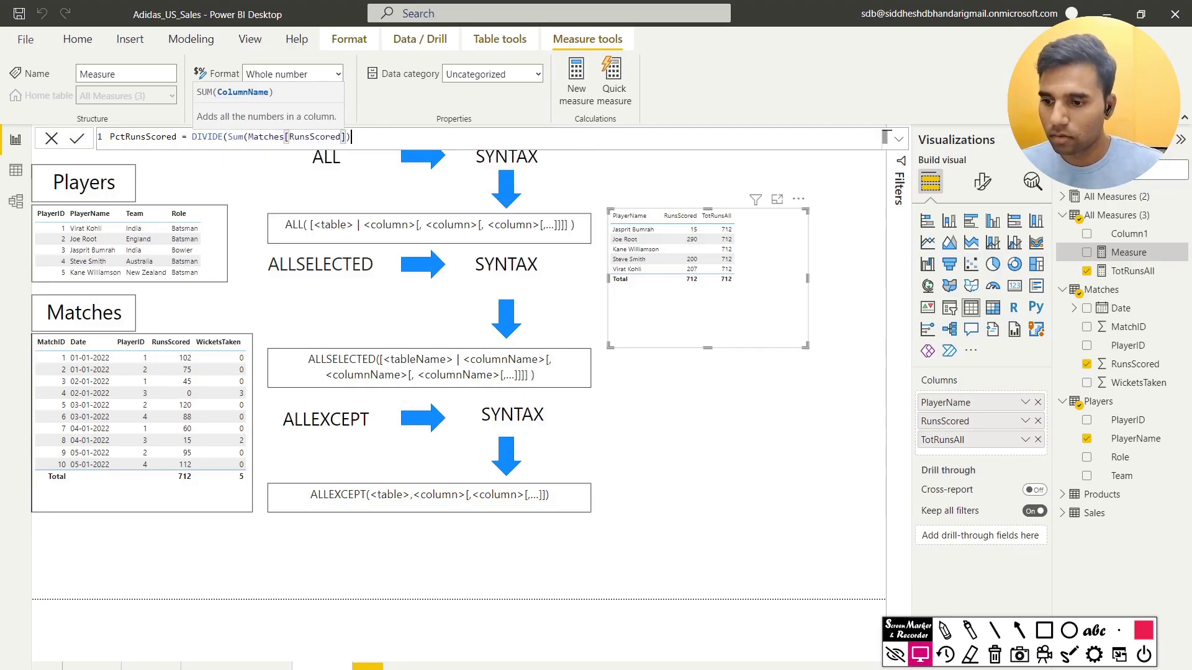
pyautogui.write('), ')
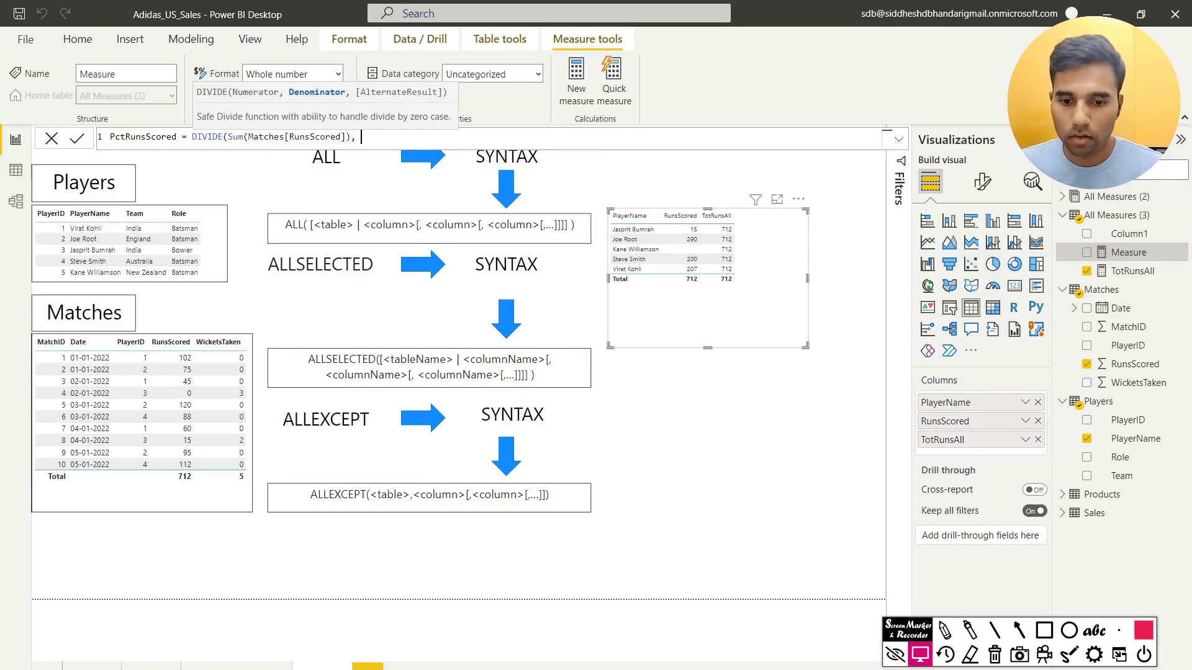
pyautogui.write('Tota')
pyautogui.press('Down')
pyautogui.press('Down')
pyautogui.press('Down')
pyautogui.press('Down')
pyautogui.press('Down')
pyautogui.press('Down')
pyautogui.press('Down')
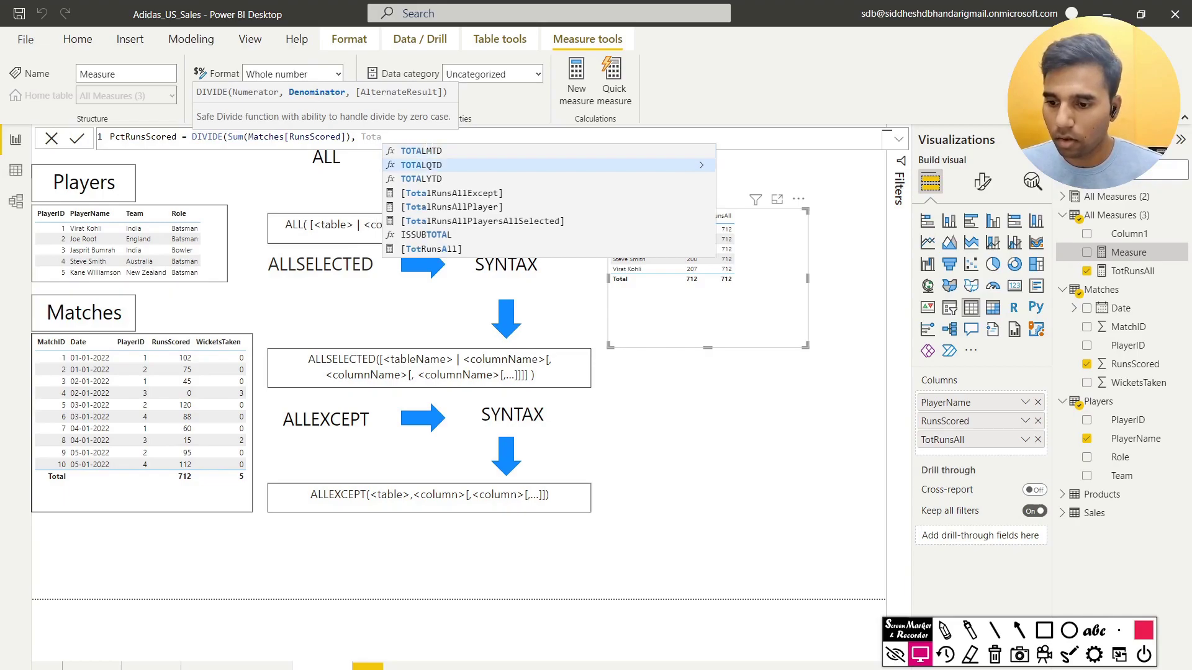
pyautogui.press('Tab')
pyautogui.write(',')
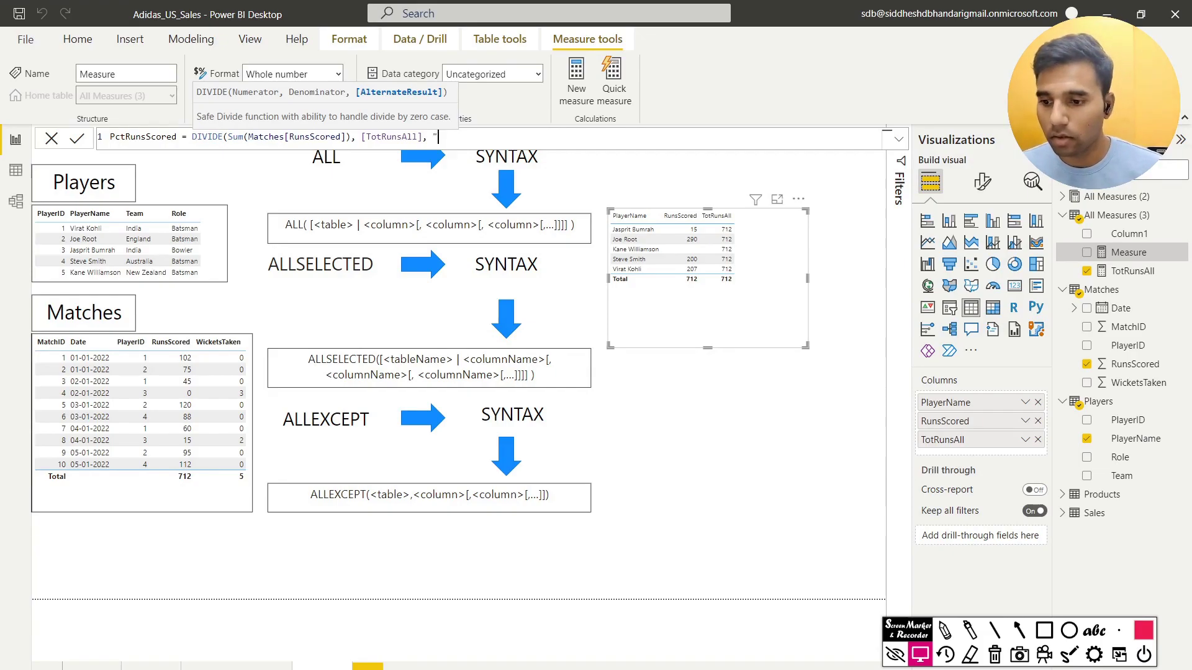
pyautogui.write('0')
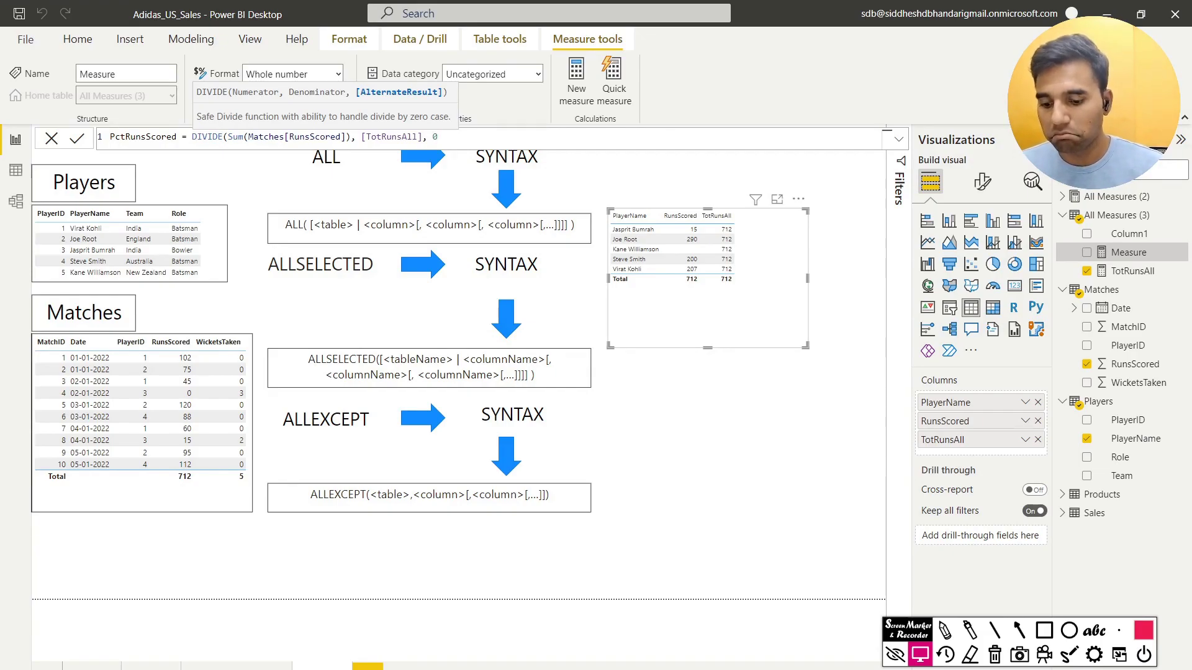
pyautogui.write(')')
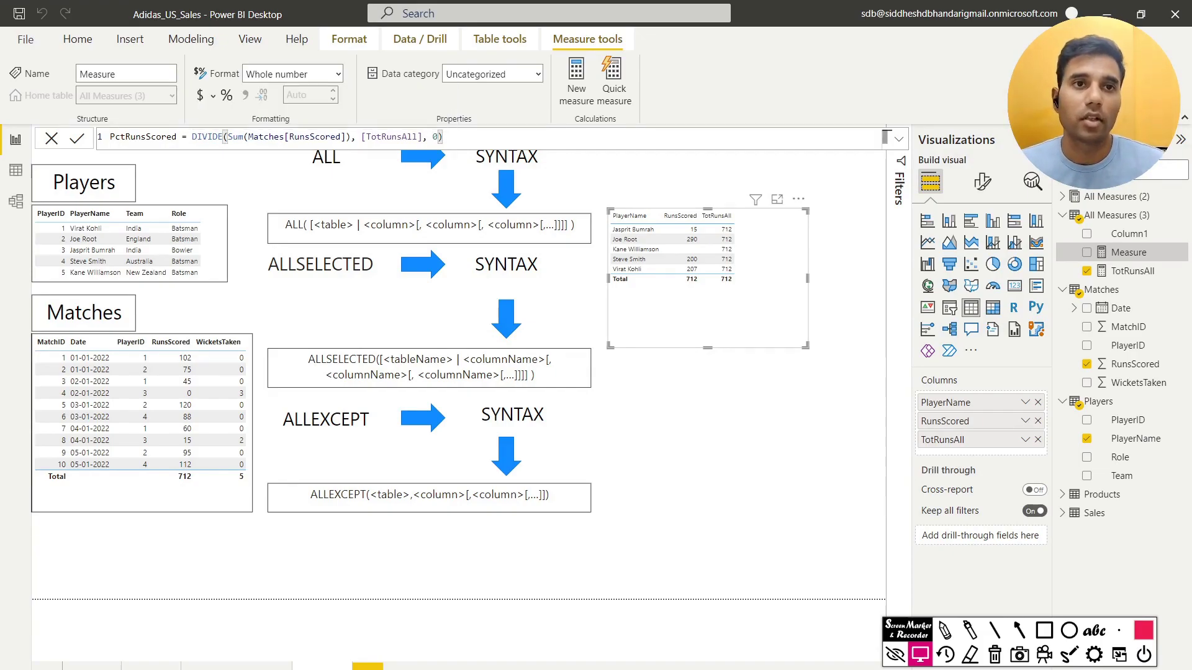
# Commit PctRunsScored as a two-decimal percentage and add it to the player table.
pyautogui.click(426, 145)
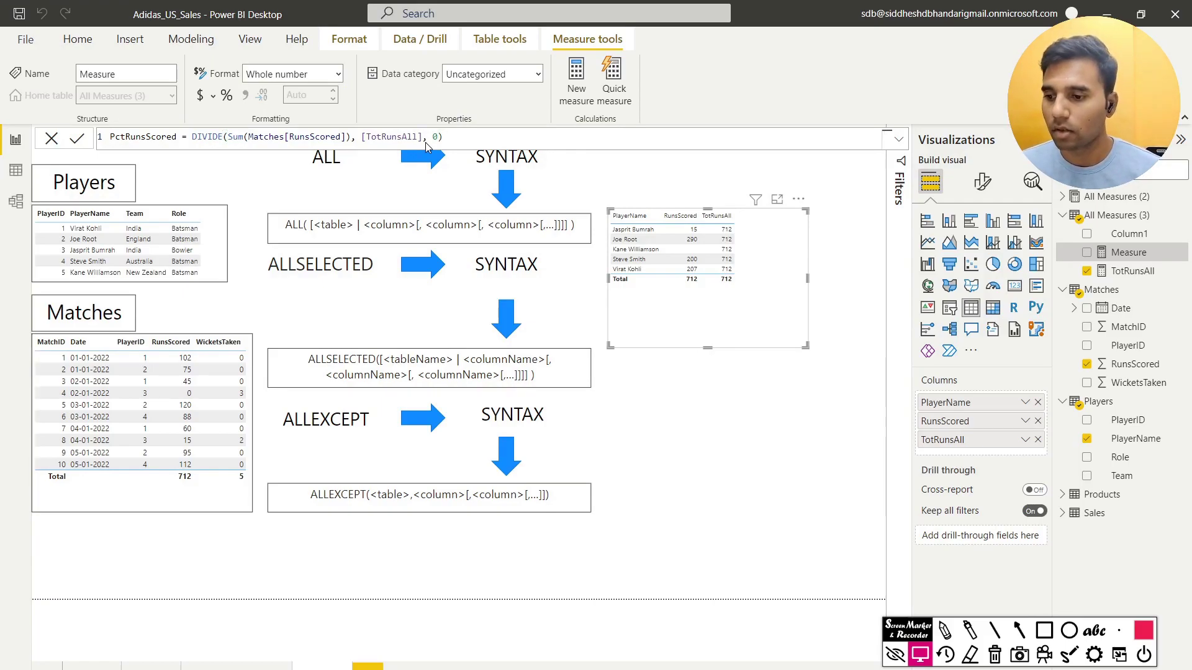
pyautogui.click(1149, 253)
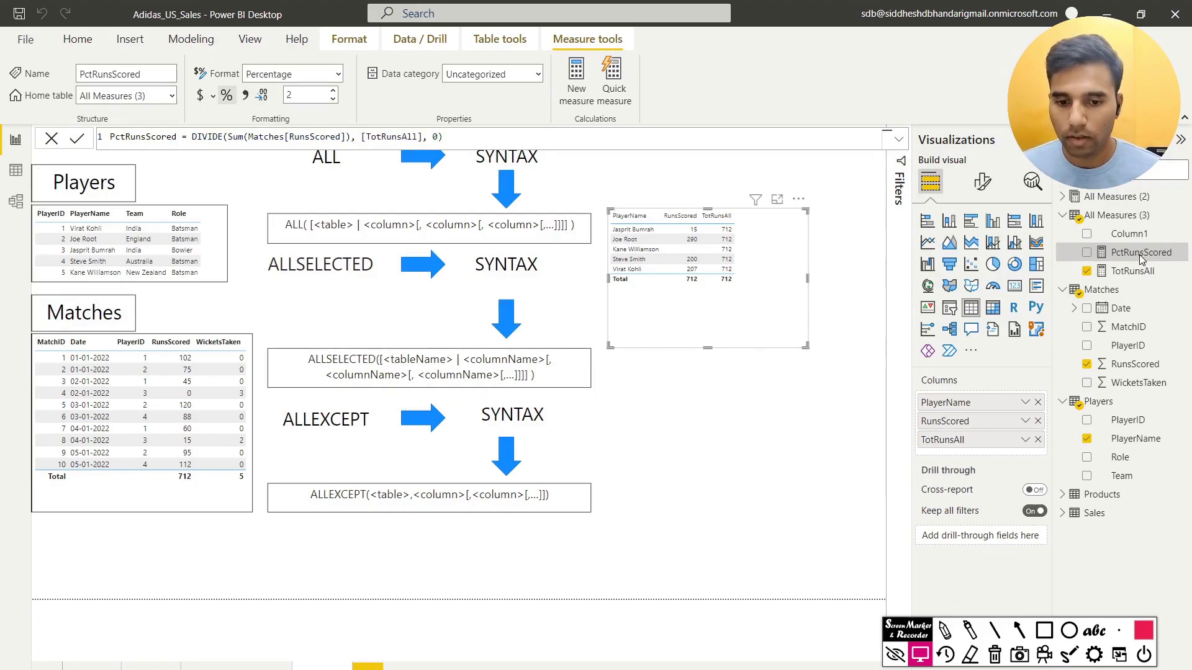
pyautogui.moveTo(1138, 253); pyautogui.dragTo(755, 235)
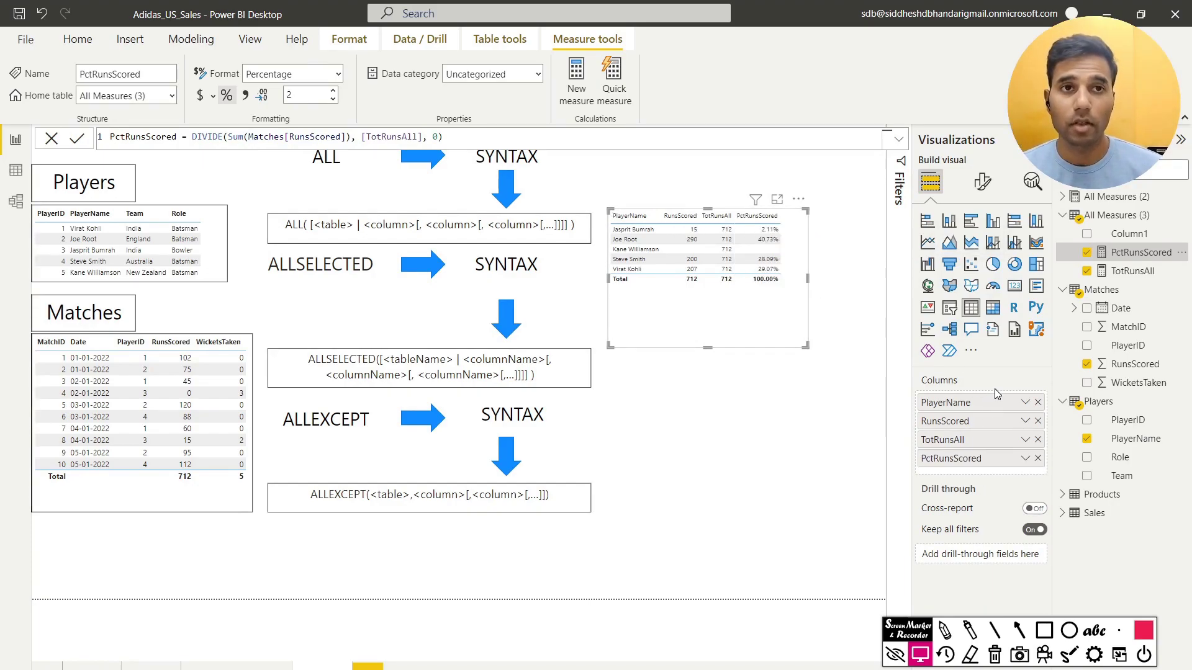
# Highlight the PctRunsScored column in red, then shorten the table and move it lower.
pyautogui.click(1045, 632)
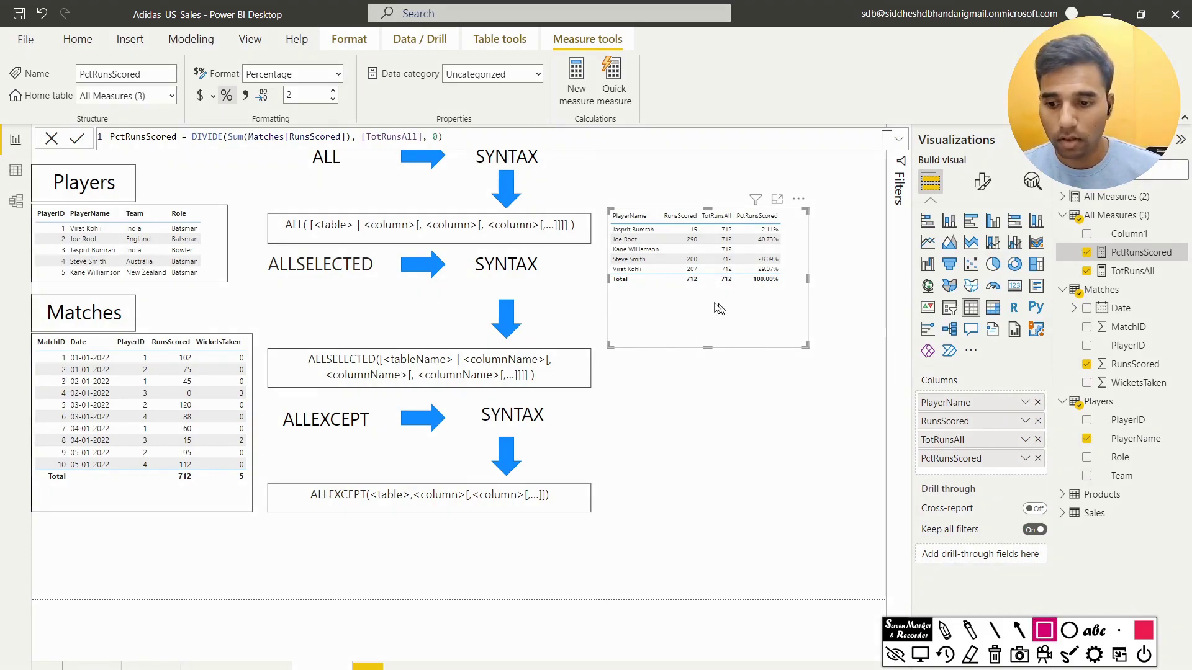
pyautogui.moveTo(594, 257)
pyautogui.mouseDown()
pyautogui.moveTo(789, 299)
pyautogui.moveTo(818, 293)
pyautogui.mouseUp()
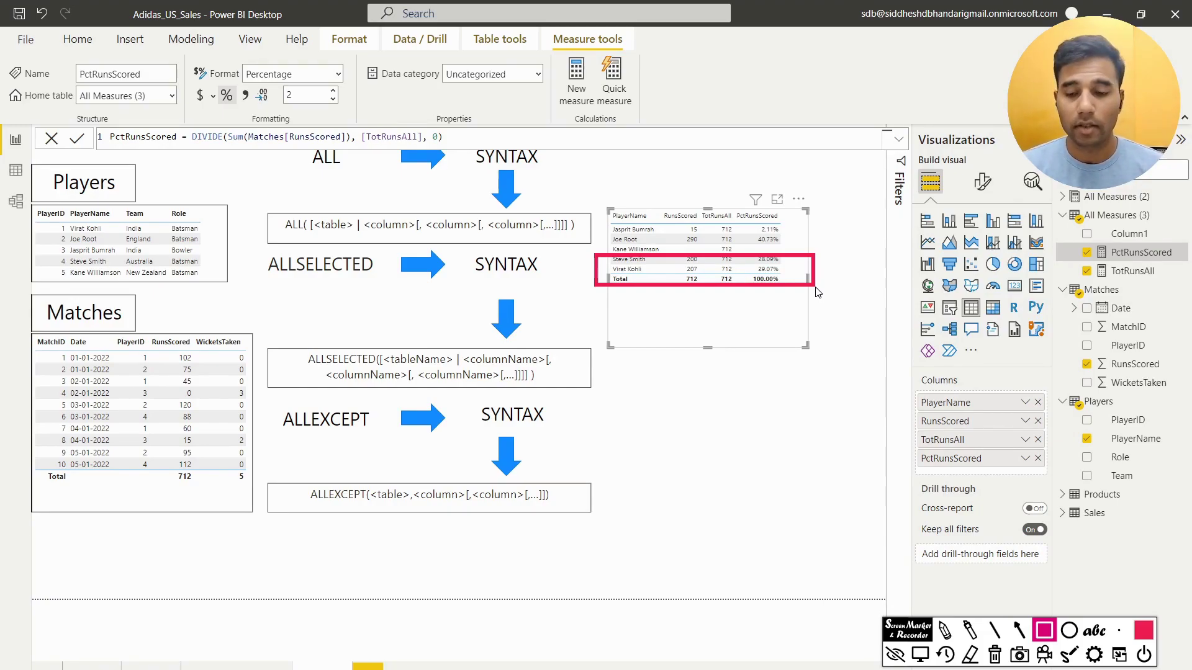
pyautogui.press('Escape')
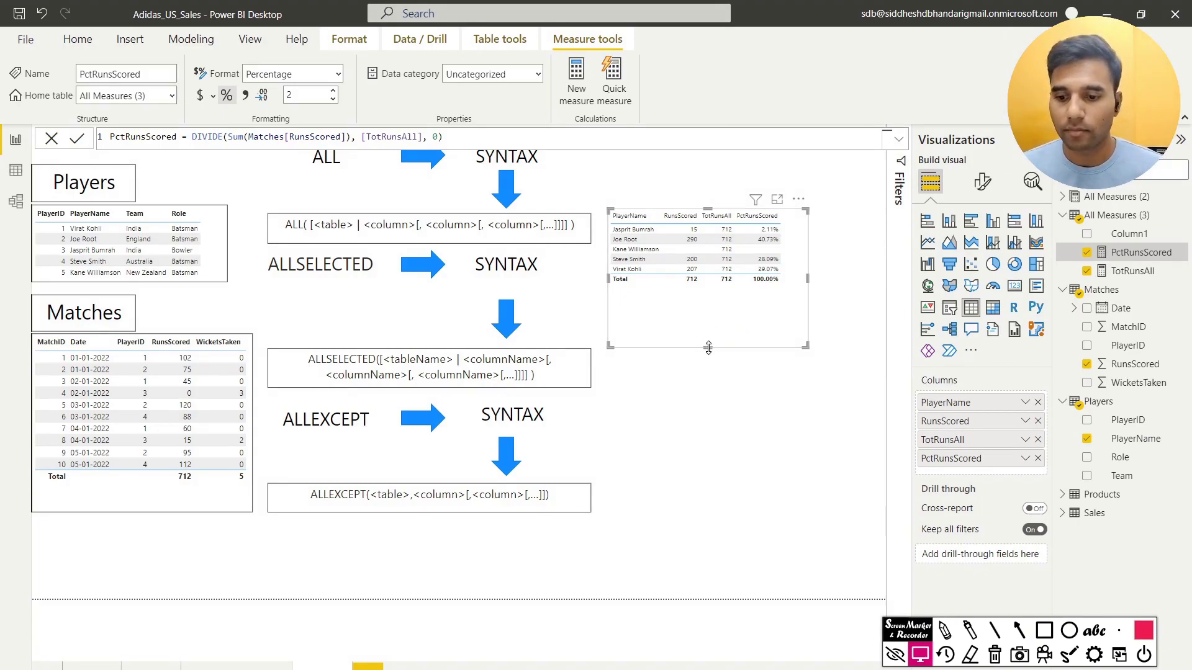
pyautogui.moveTo(709, 347); pyautogui.dragTo(710, 409)
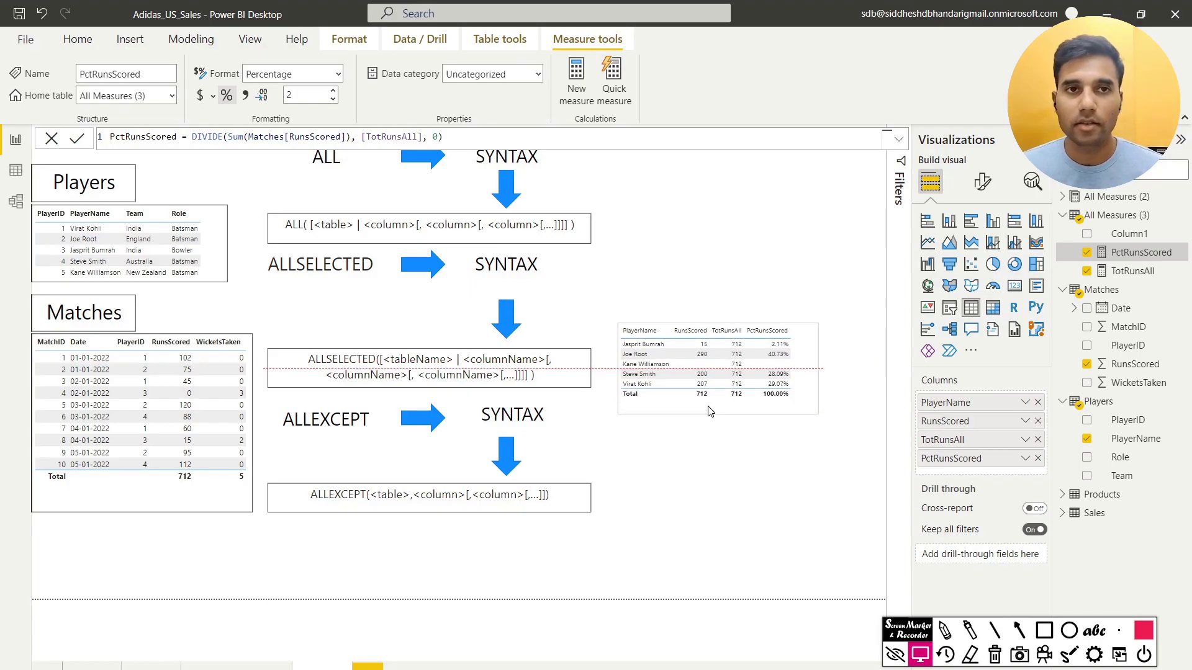
# Add a PlayerName slicer to the page below the table.
pyautogui.click(698, 228)
pyautogui.click(950, 309)
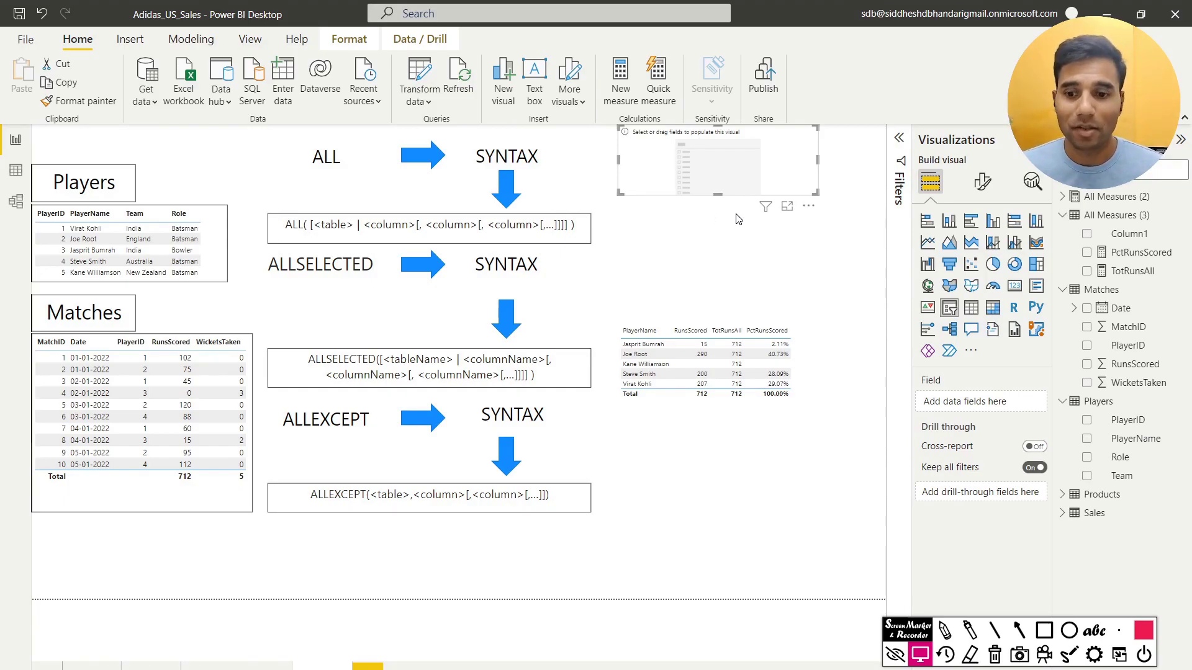
pyautogui.moveTo(748, 177); pyautogui.dragTo(747, 230)
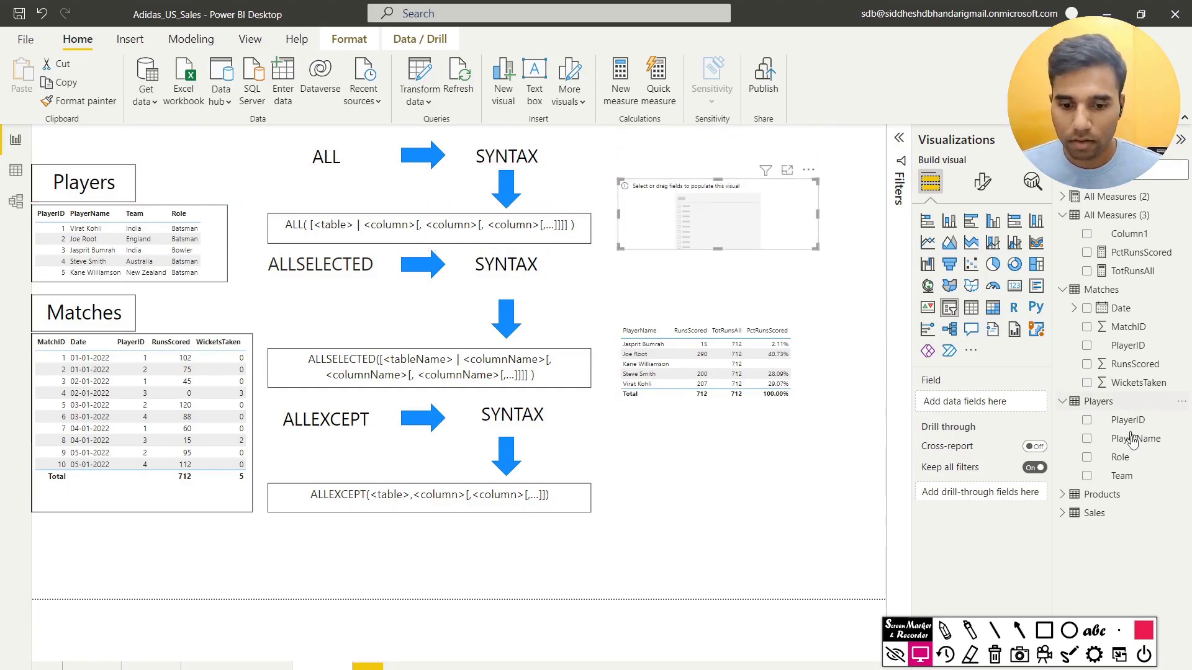
pyautogui.moveTo(1133, 441); pyautogui.dragTo(728, 211)
pyautogui.click(718, 284)
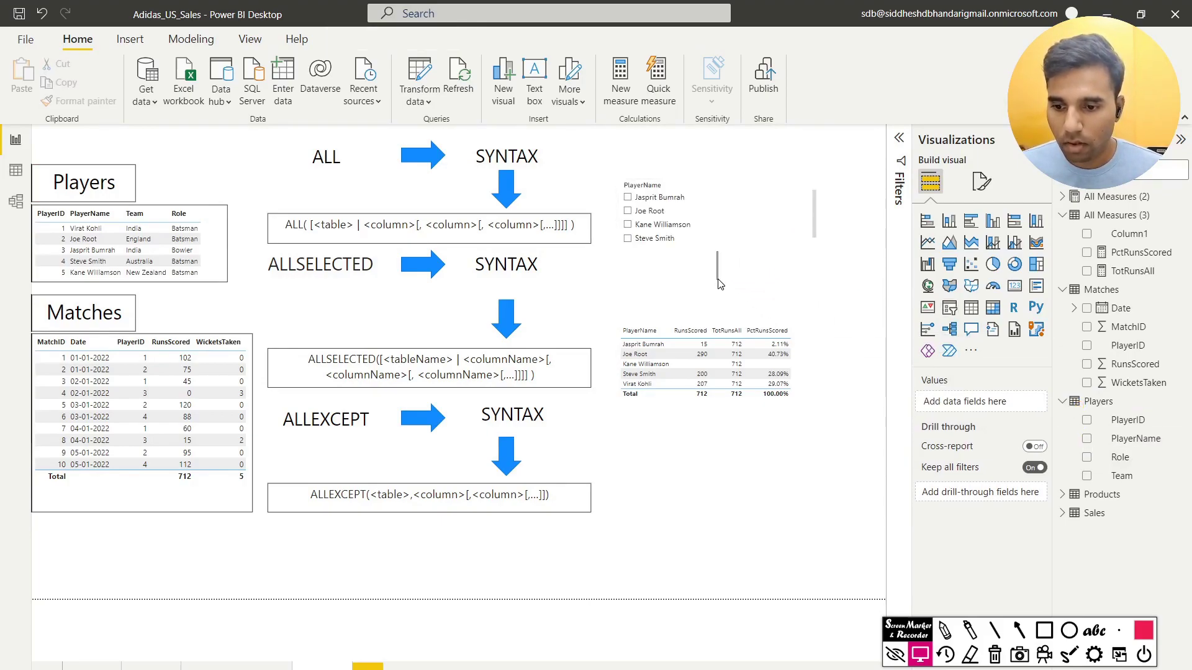
# Filter the slicer to three players, giving 97.89% PctRunsScored against 712, and outline the table.
pyautogui.click(711, 240)
pyautogui.moveTo(719, 248)
pyautogui.mouseDown()
pyautogui.moveTo(724, 284)
pyautogui.moveTo(716, 271)
pyautogui.mouseUp()
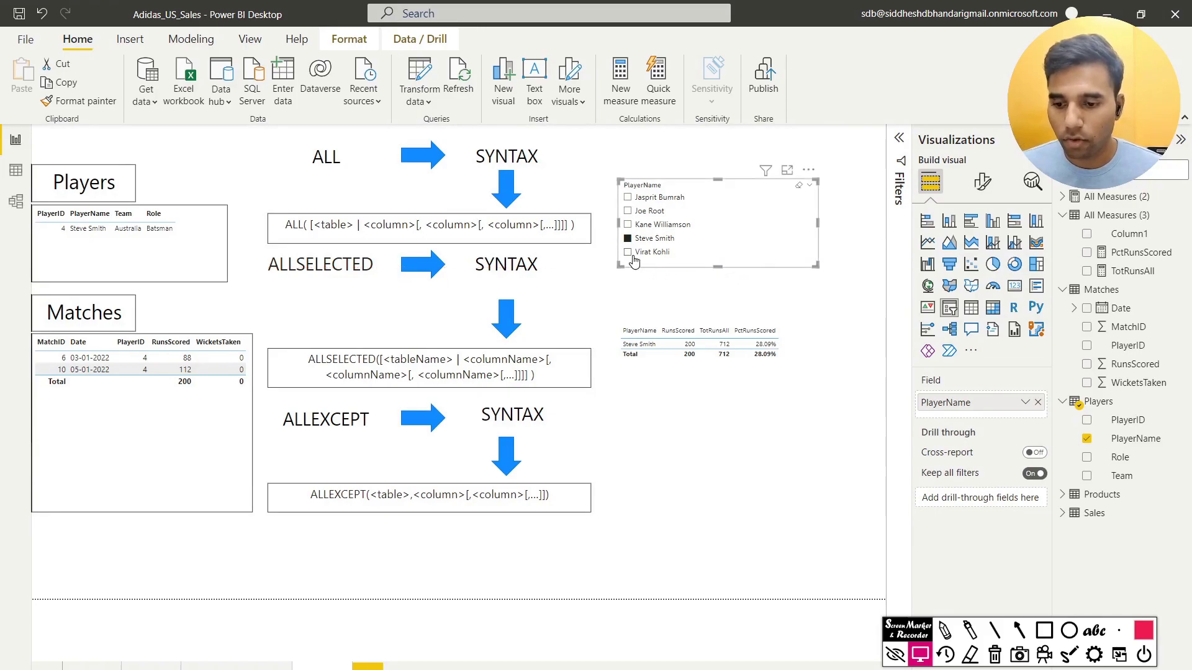
pyautogui.keyDown('ctrl'); pyautogui.click(629, 251); pyautogui.keyUp('ctrl')
pyautogui.keyDown('ctrl'); pyautogui.click(648, 212); pyautogui.keyUp('ctrl')
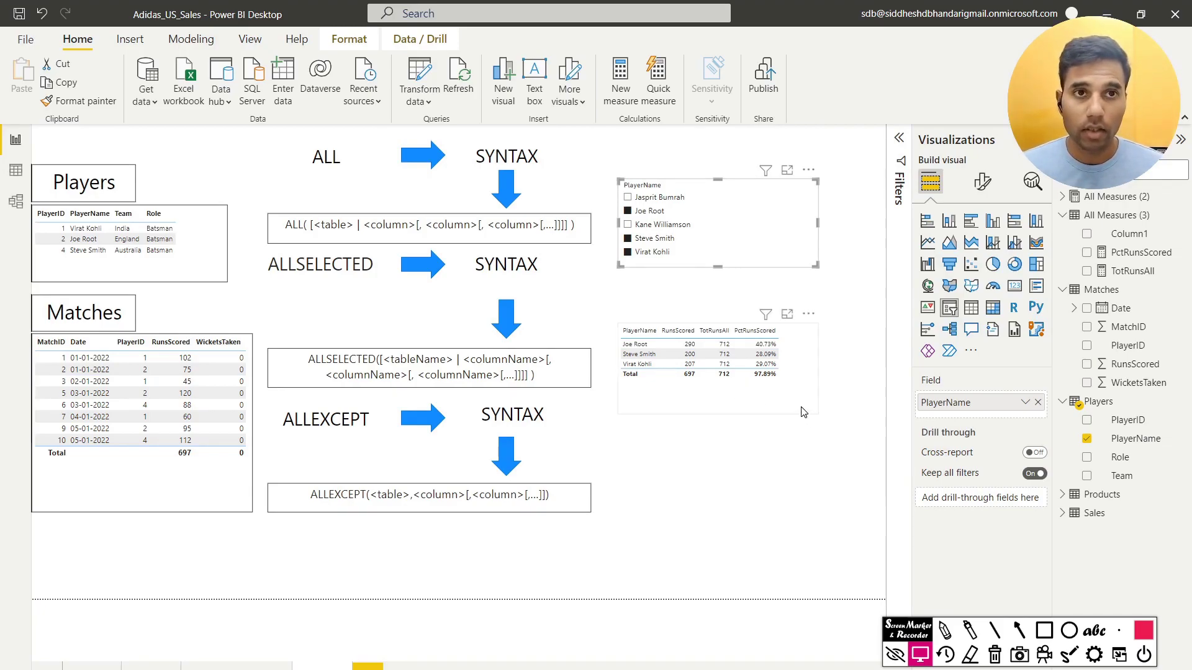
pyautogui.click(1044, 631)
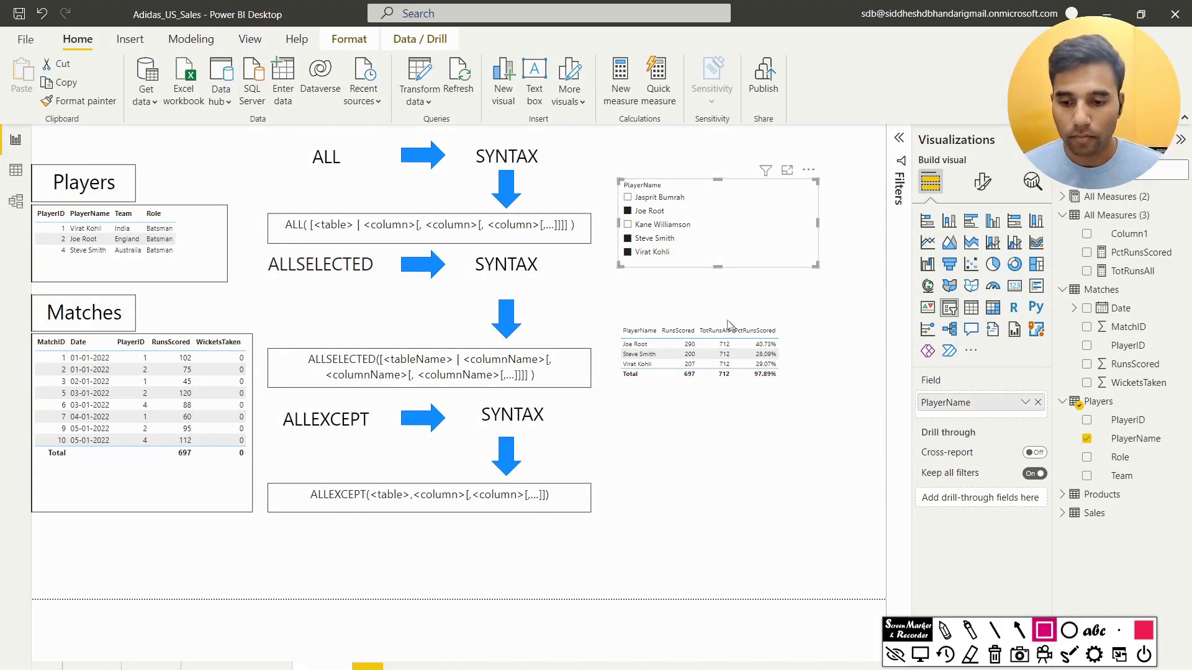
pyautogui.moveTo(691, 293)
pyautogui.mouseDown()
pyautogui.moveTo(775, 414)
pyautogui.moveTo(825, 447)
pyautogui.moveTo(820, 409)
pyautogui.mouseUp()
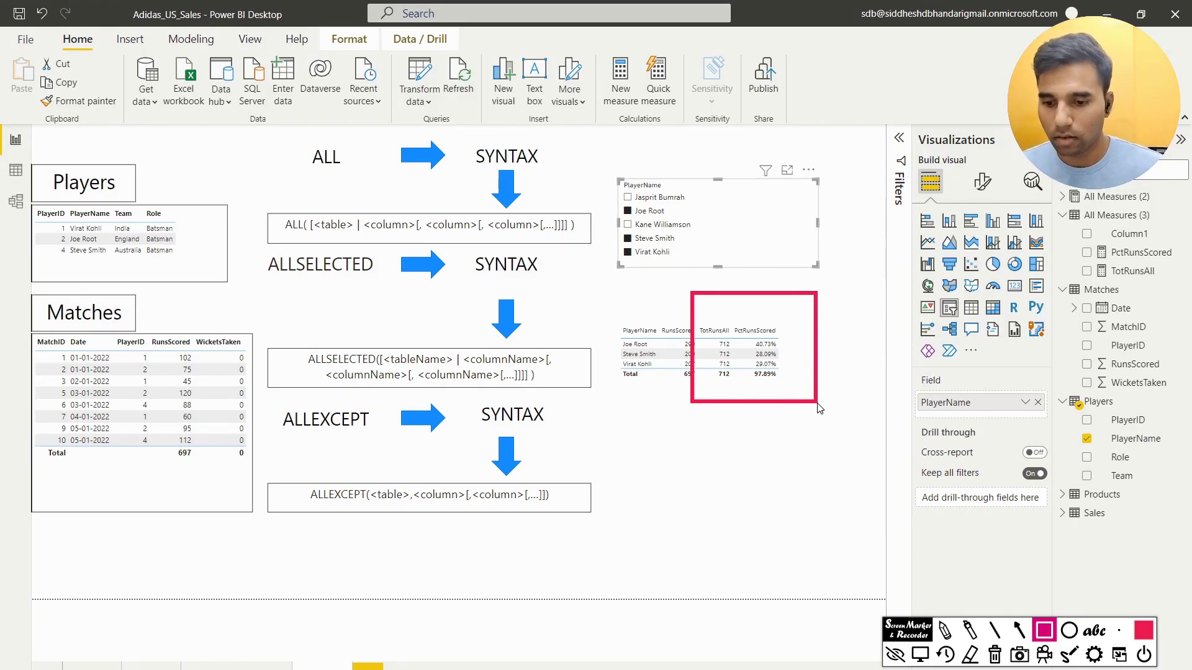
# Clear the red highlight and widen the player table visual.
pyautogui.click(780, 398)
pyautogui.press('Escape')
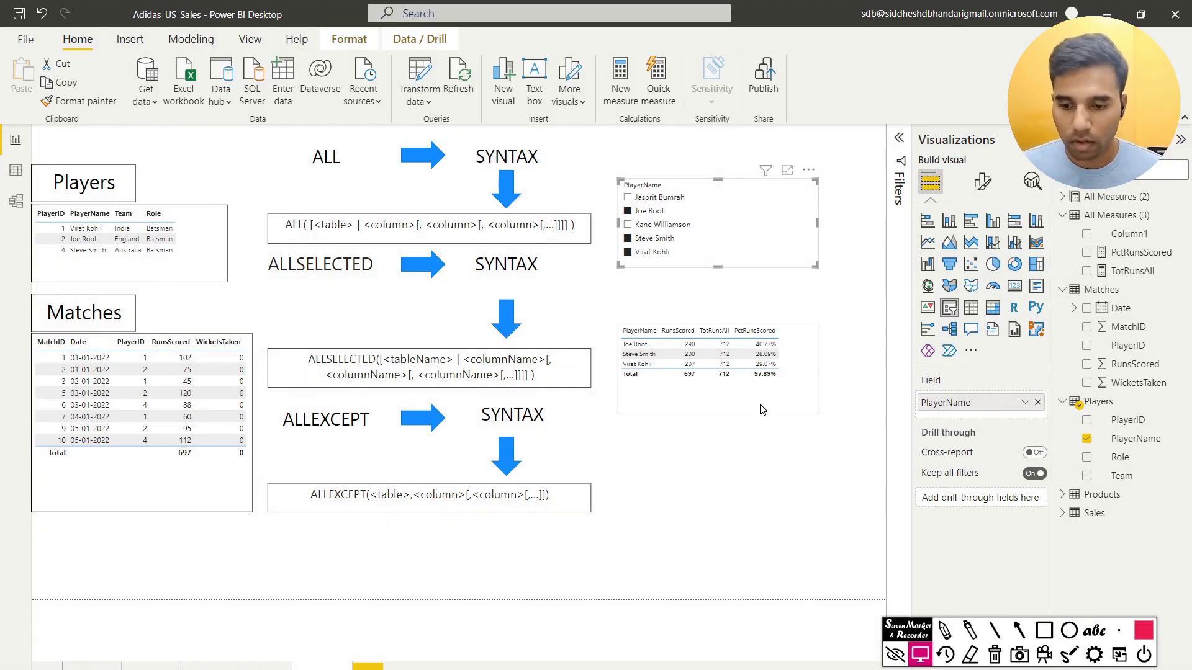
pyautogui.moveTo(806, 415); pyautogui.dragTo(859, 418)
pyautogui.click(1154, 221)
pyautogui.press('Escape')
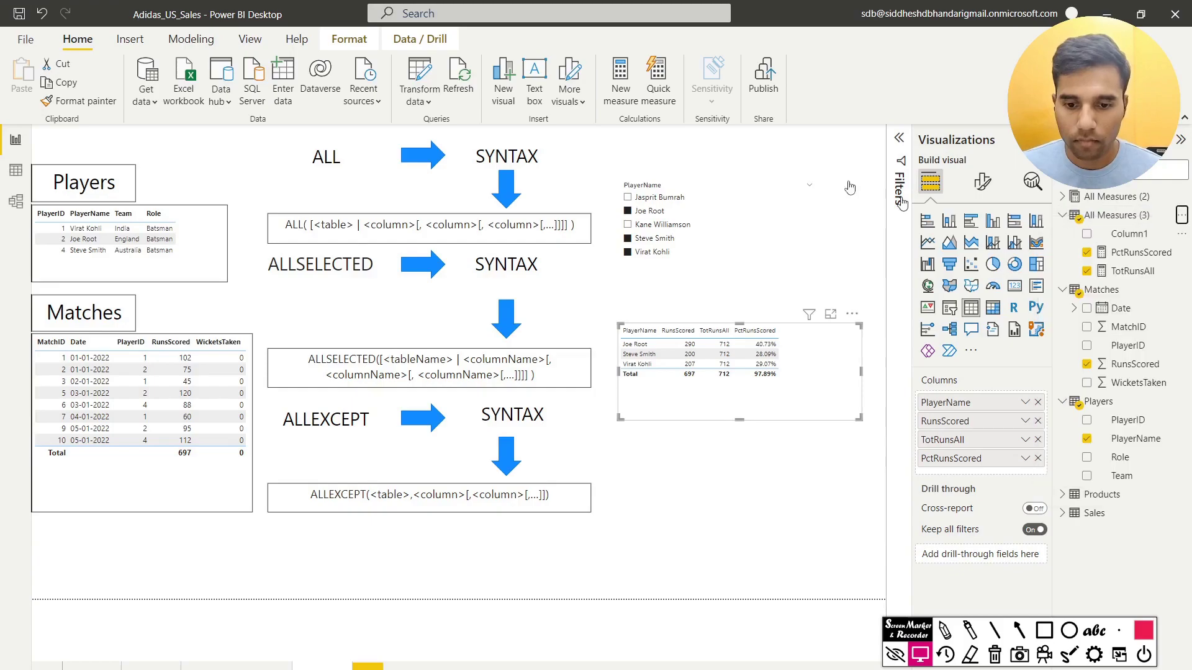
# Begin the TotRunsAllSel measure as CALCULATE(SUM(Matches[RunsScored]), … in the formula bar.
pyautogui.click(177, 143)
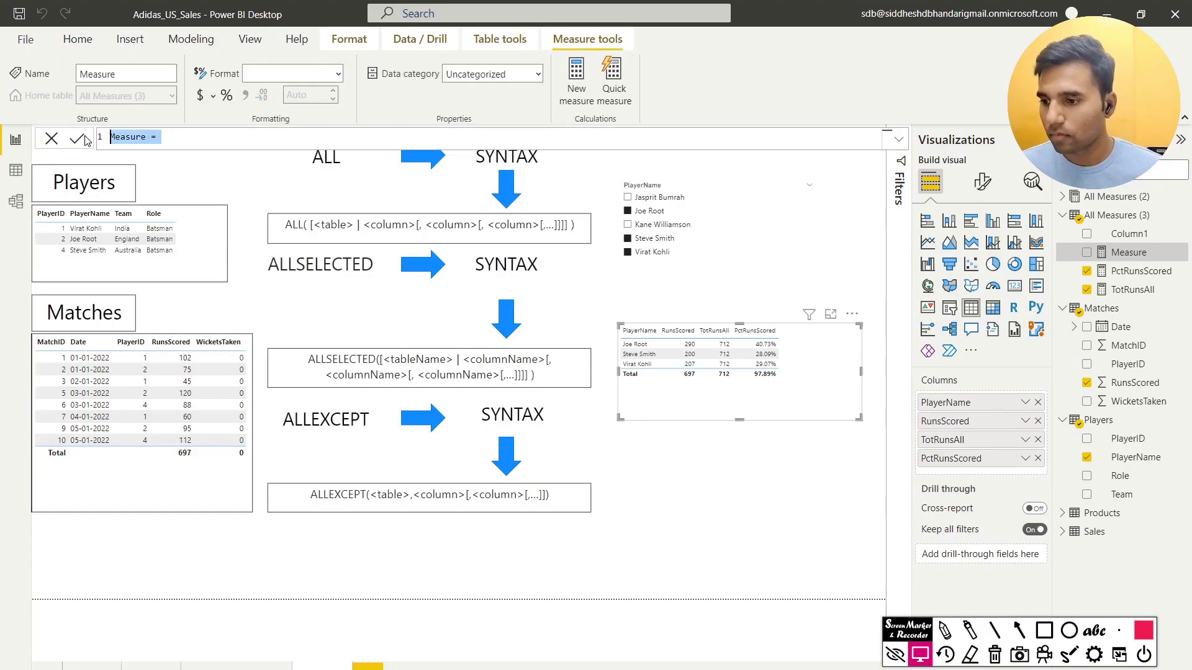
pyautogui.hotkey('ctrl', 'a')
pyautogui.write('Tot')
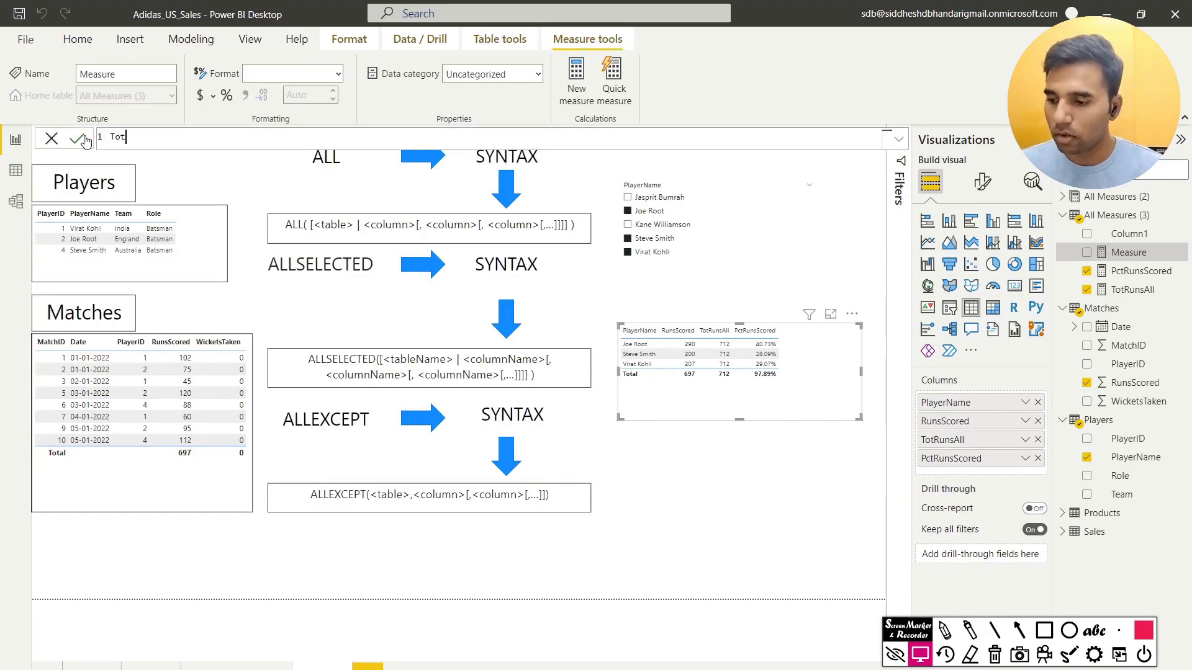
pyautogui.write('Runs')
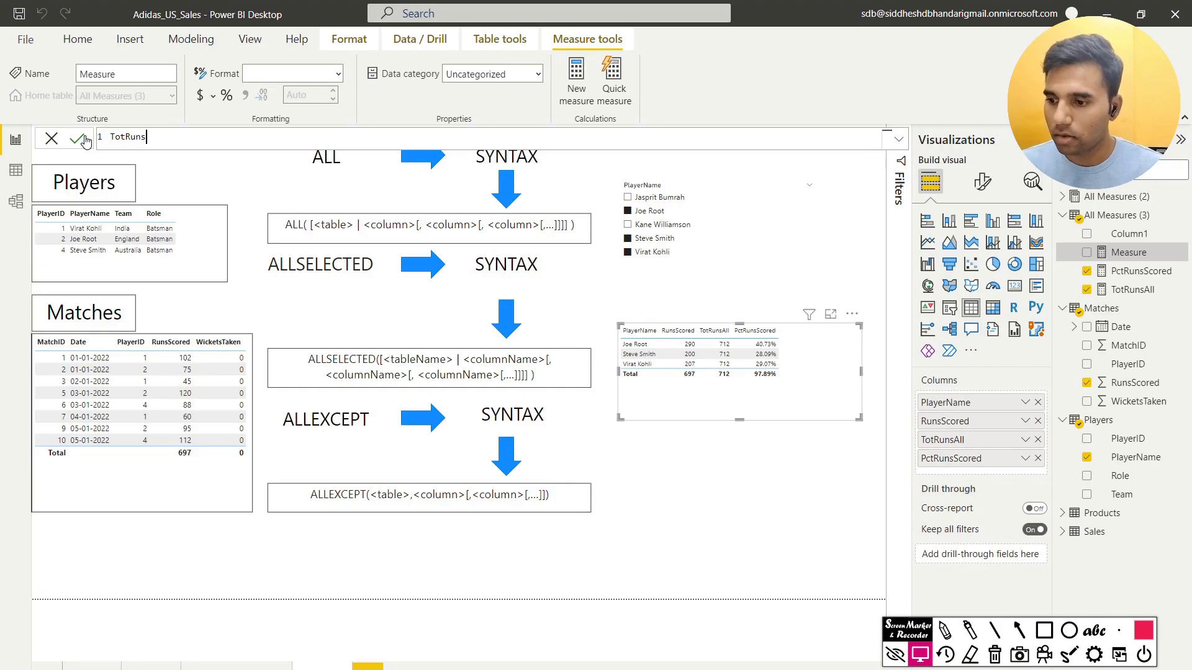
pyautogui.write('AllSel')
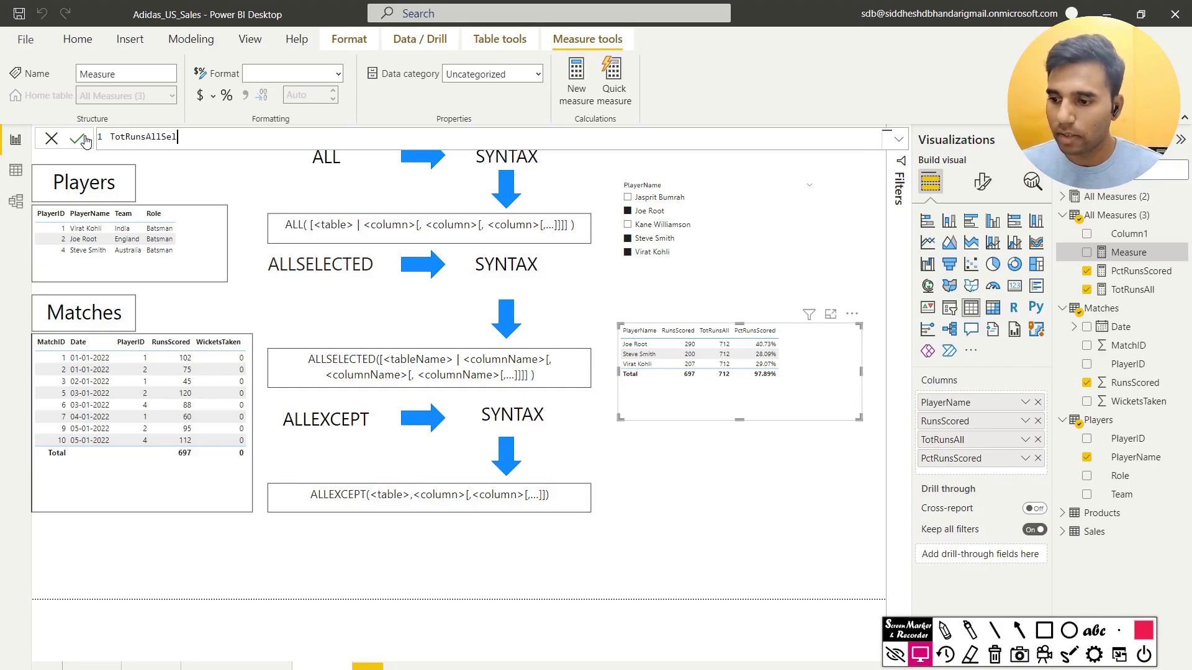
pyautogui.write(' = CALCULATE(')
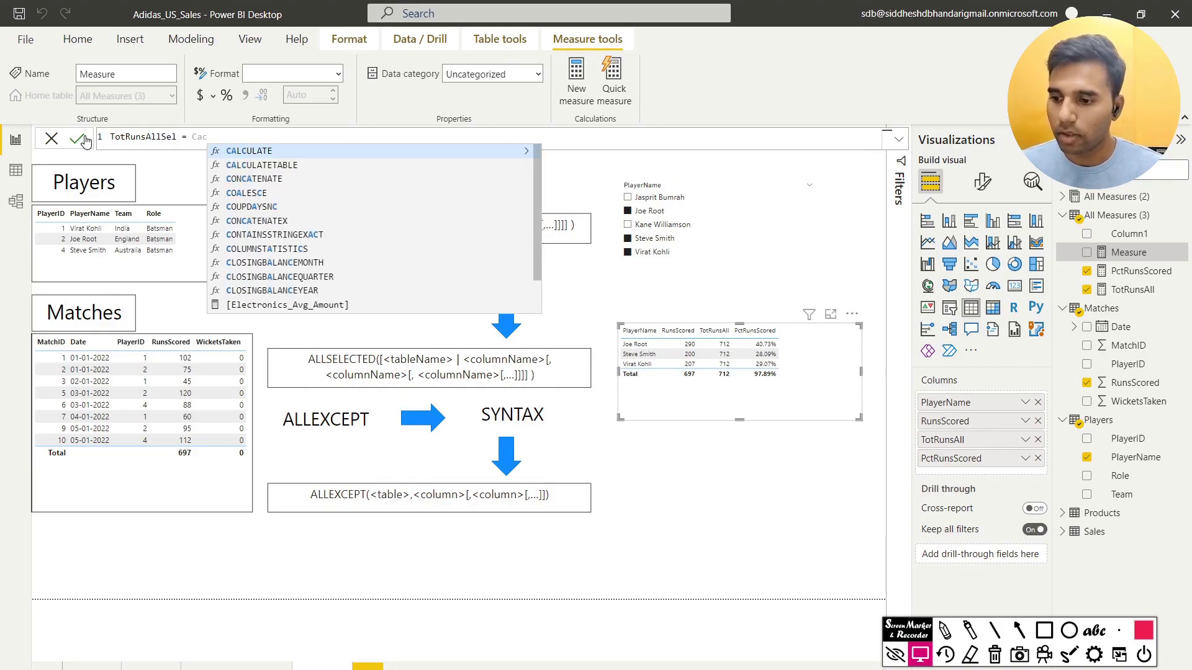
pyautogui.write('S')
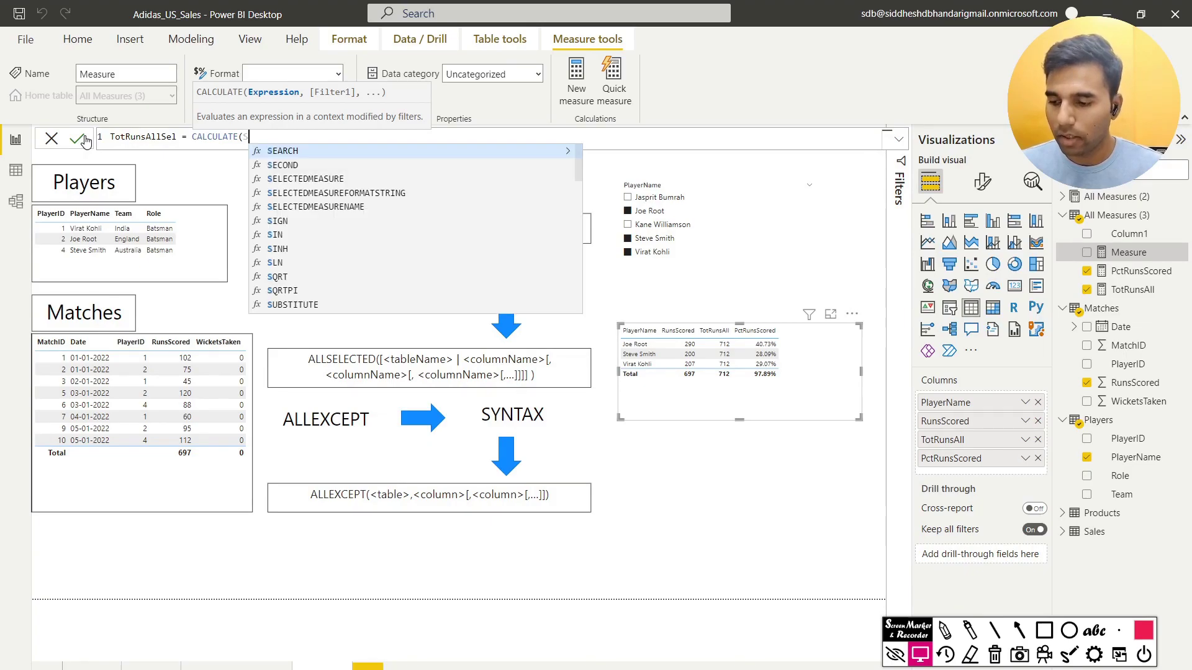
pyautogui.write('UM(Matches[RunsScored]')
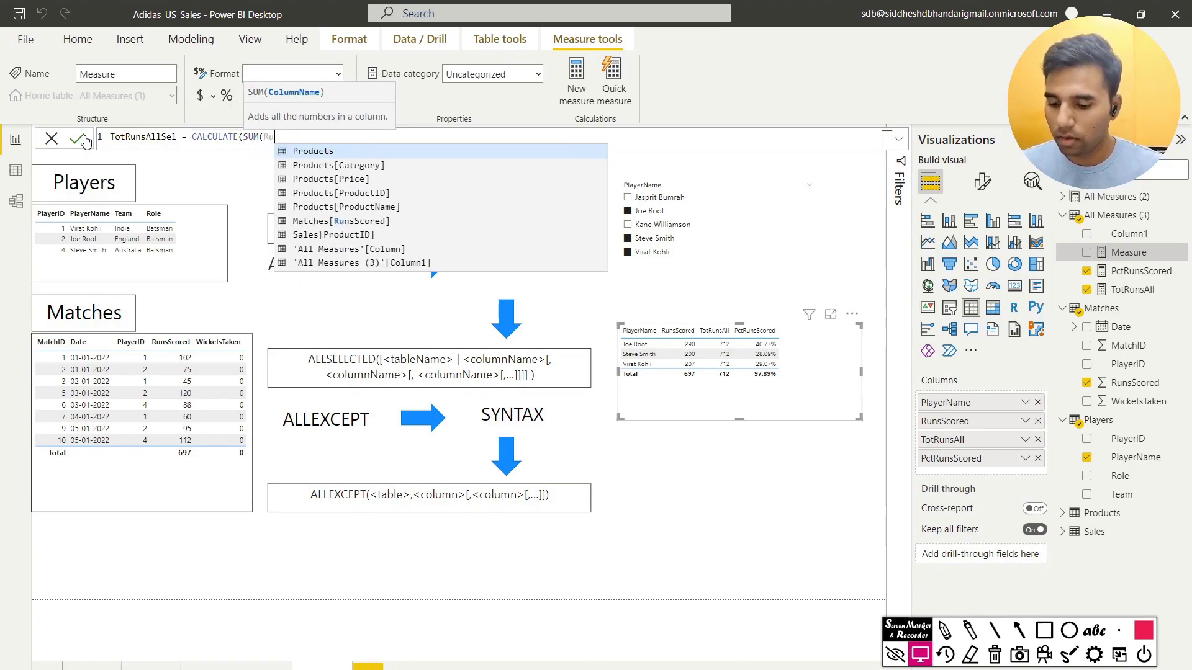
pyautogui.write('), ')
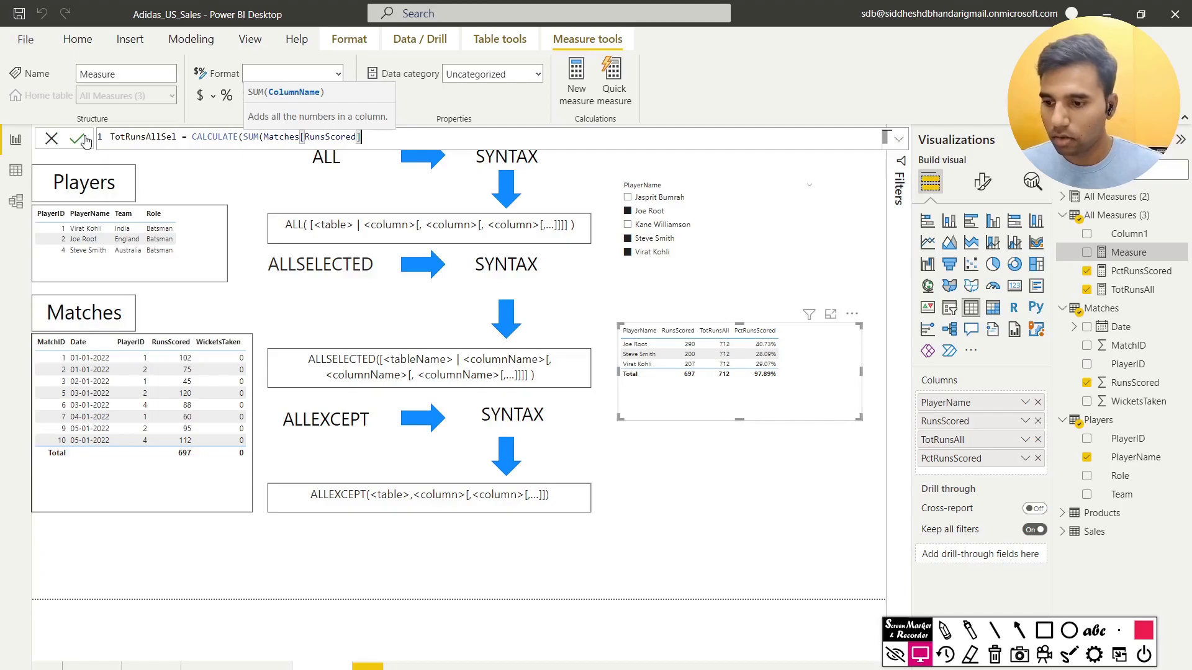
pyautogui.write('AllSelec')
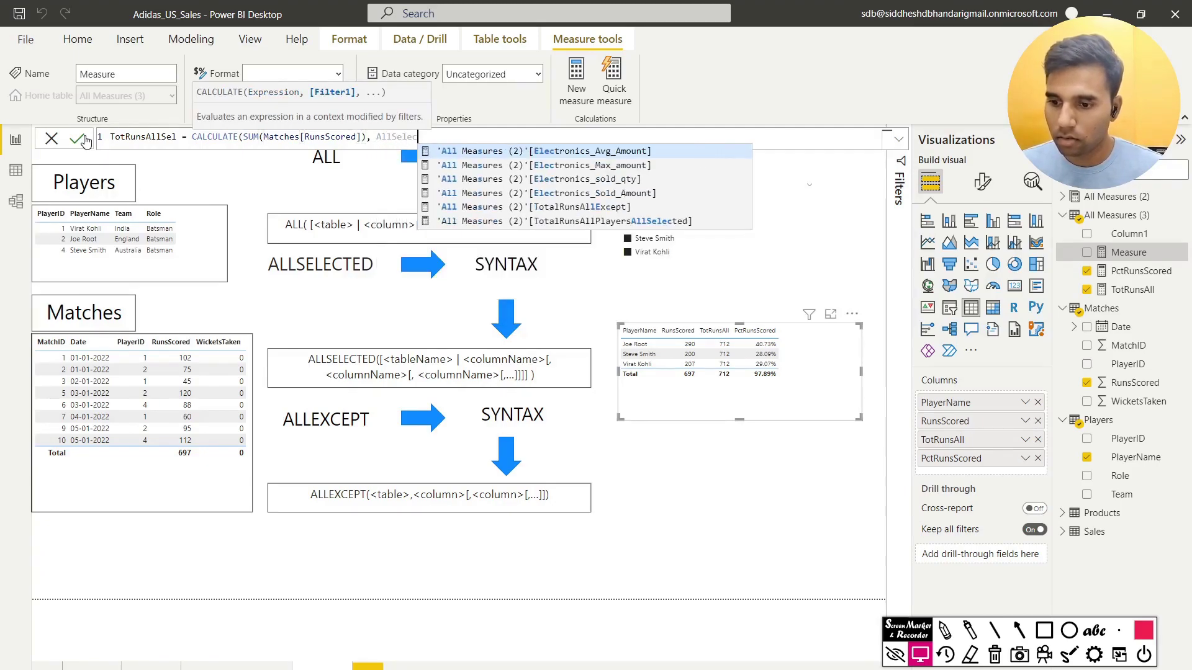
pyautogui.press('BackSpace')
pyautogui.press('BackSpace')
pyautogui.press('BackSpace')
pyautogui.press('BackSpace')
pyautogui.press('BackSpace')
pyautogui.press('BackSpace')
pyautogui.press('BackSpace')
pyautogui.press('BackSpace')
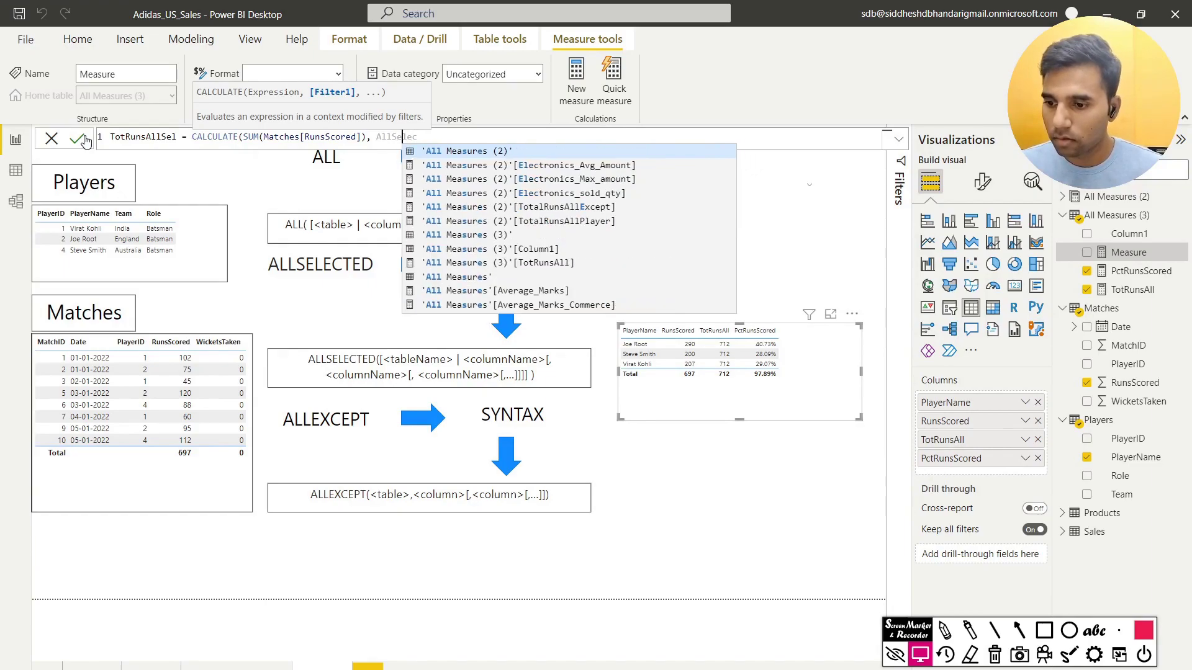
pyautogui.write('AllSelec')
pyautogui.press('BackSpace')
pyautogui.press('BackSpace')
pyautogui.press('BackSpace')
pyautogui.press('BackSpace')
pyautogui.press('BackSpace')
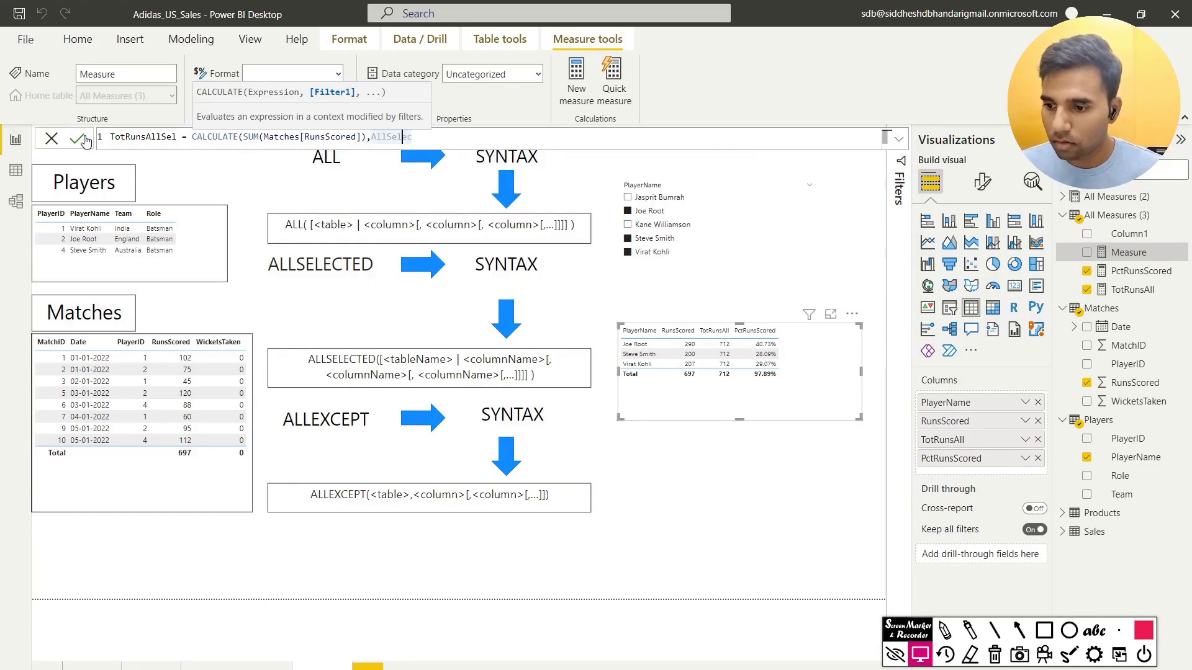
pyautogui.press('Left')
pyautogui.press('End')
pyautogui.write('Sel')
pyautogui.press('BackSpace')
pyautogui.press('BackSpace')
pyautogui.press('BackSpace')
pyautogui.press('BackSpace')
pyautogui.press('BackSpace')
pyautogui.press('BackSpace')
pyautogui.write('All')
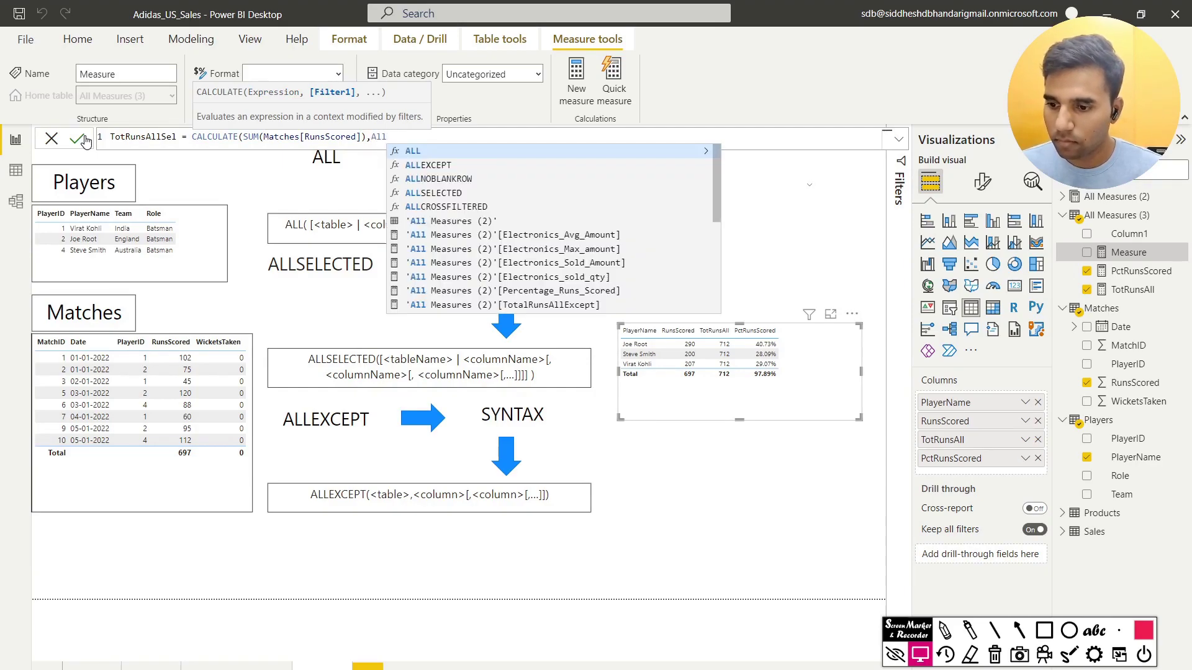
# Finish the filter with ALLSELECTED(Players[PlayerName]) and commit the measure.
pyautogui.press('Down')
pyautogui.press('Down')
pyautogui.press('Down')
pyautogui.press('Tab')
pyautogui.write('Pla')
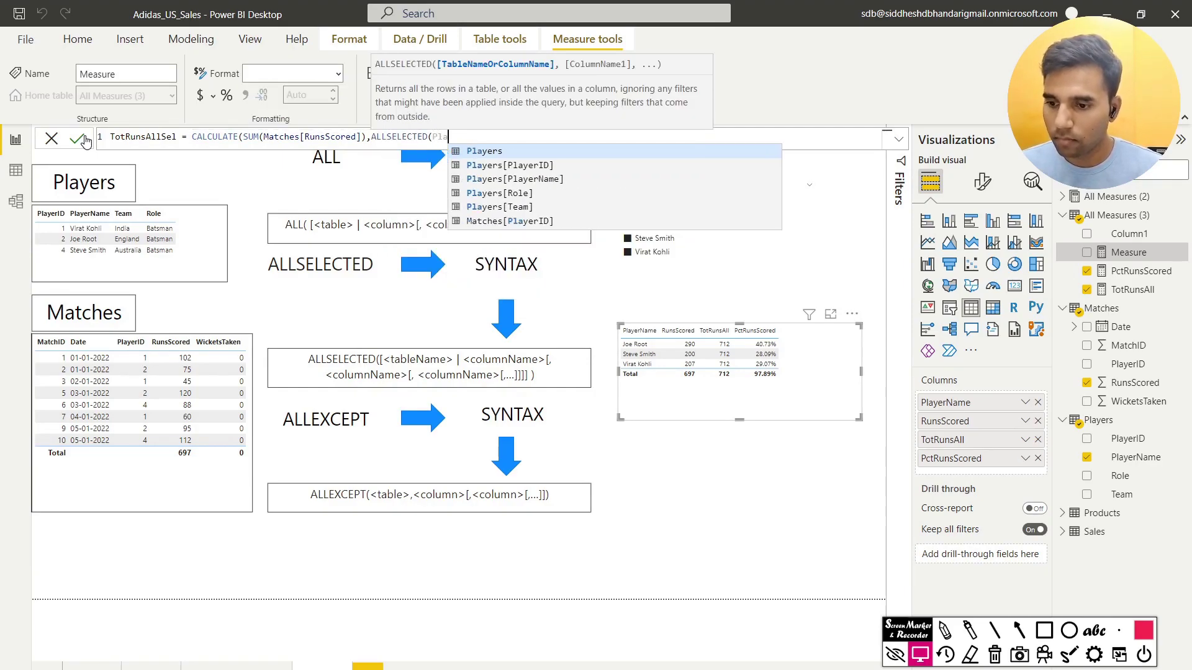
pyautogui.press('Down')
pyautogui.press('Down')
pyautogui.press('Tab')
pyautogui.write('))')
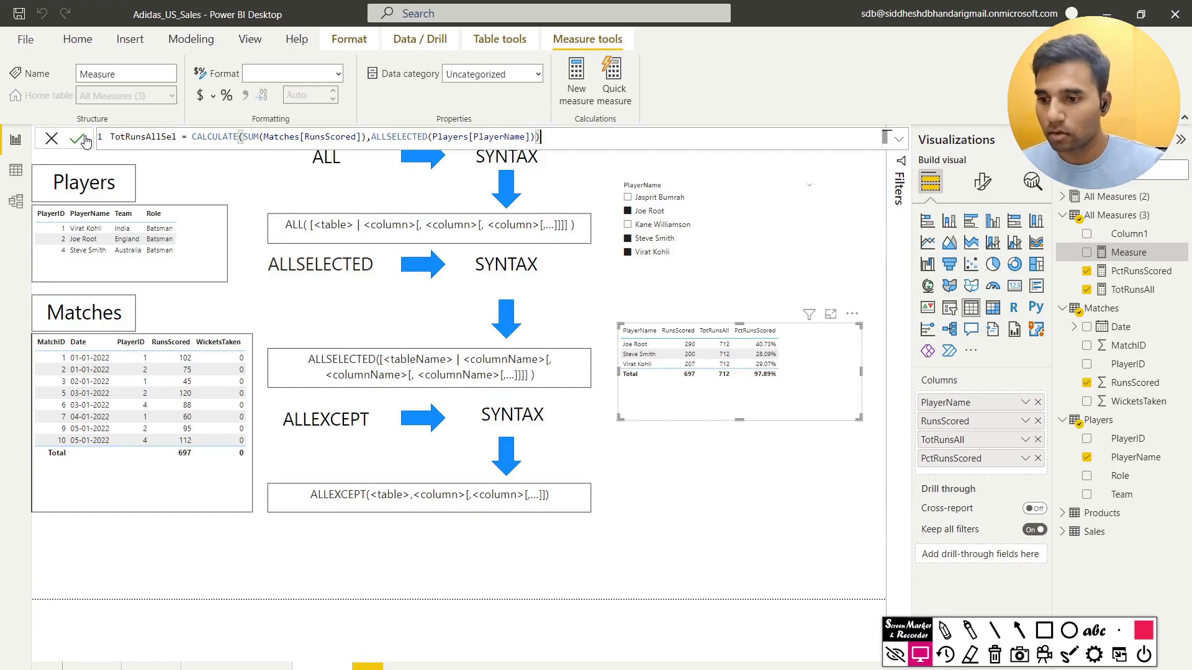
pyautogui.click(84, 140)
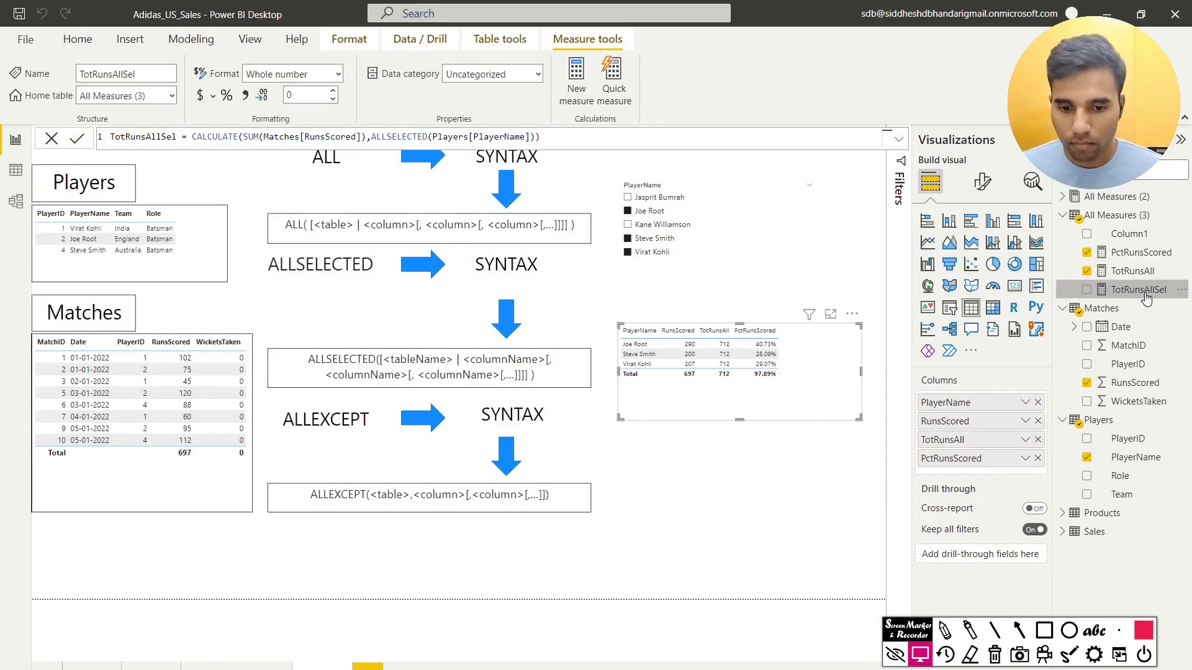
# Add TotRunsAllSel to the player table, showing 697 for each filtered player and the total.
pyautogui.moveTo(1145, 299)
pyautogui.mouseDown()
pyautogui.moveTo(770, 345)
pyautogui.moveTo(835, 345)
pyautogui.moveTo(866, 425)
pyautogui.moveTo(883, 430)
pyautogui.mouseUp()
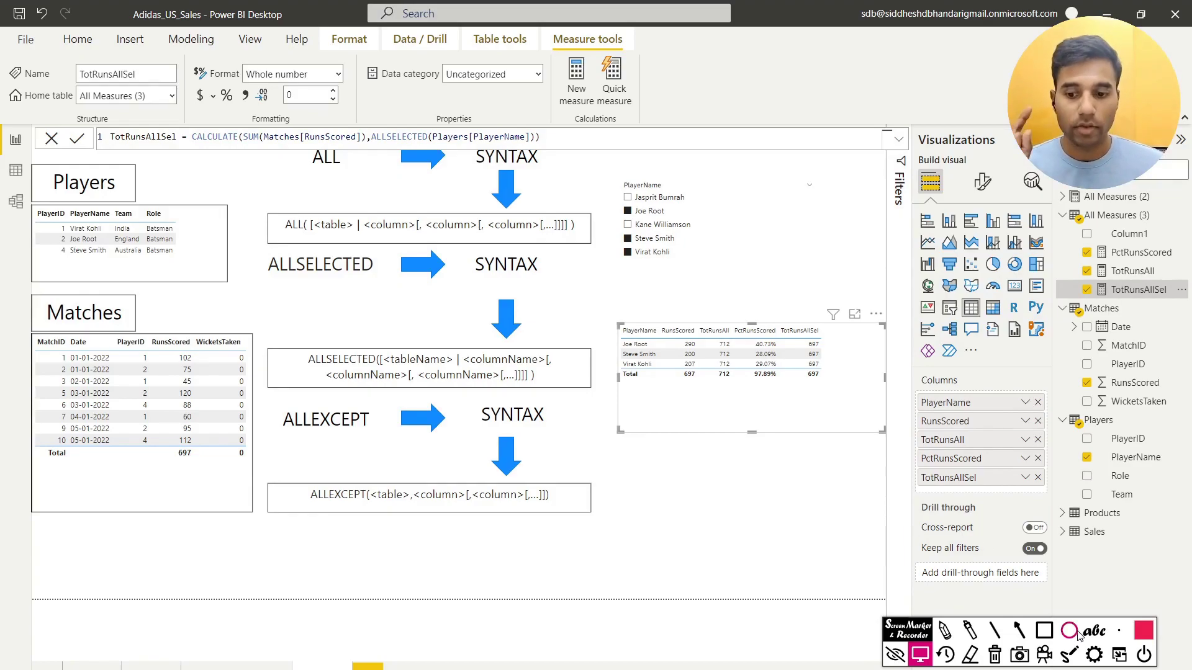
pyautogui.click(1044, 631)
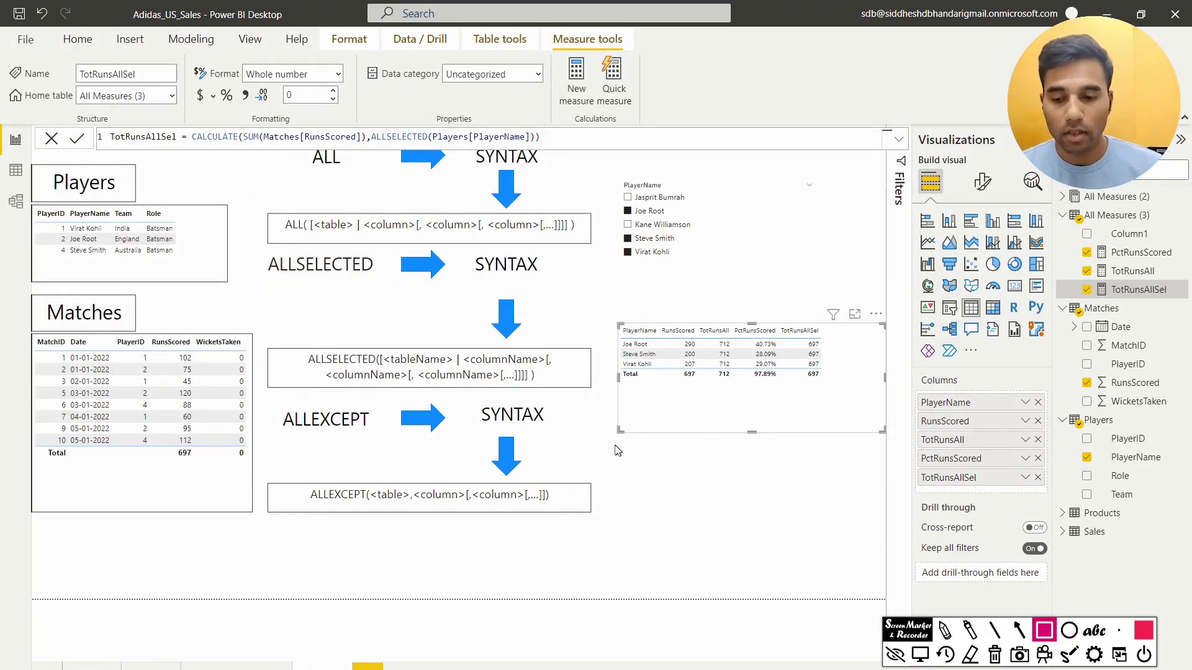
pyautogui.moveTo(691, 300)
pyautogui.mouseDown()
pyautogui.moveTo(717, 388)
pyautogui.moveTo(754, 444)
pyautogui.moveTo(747, 421)
pyautogui.mouseUp()
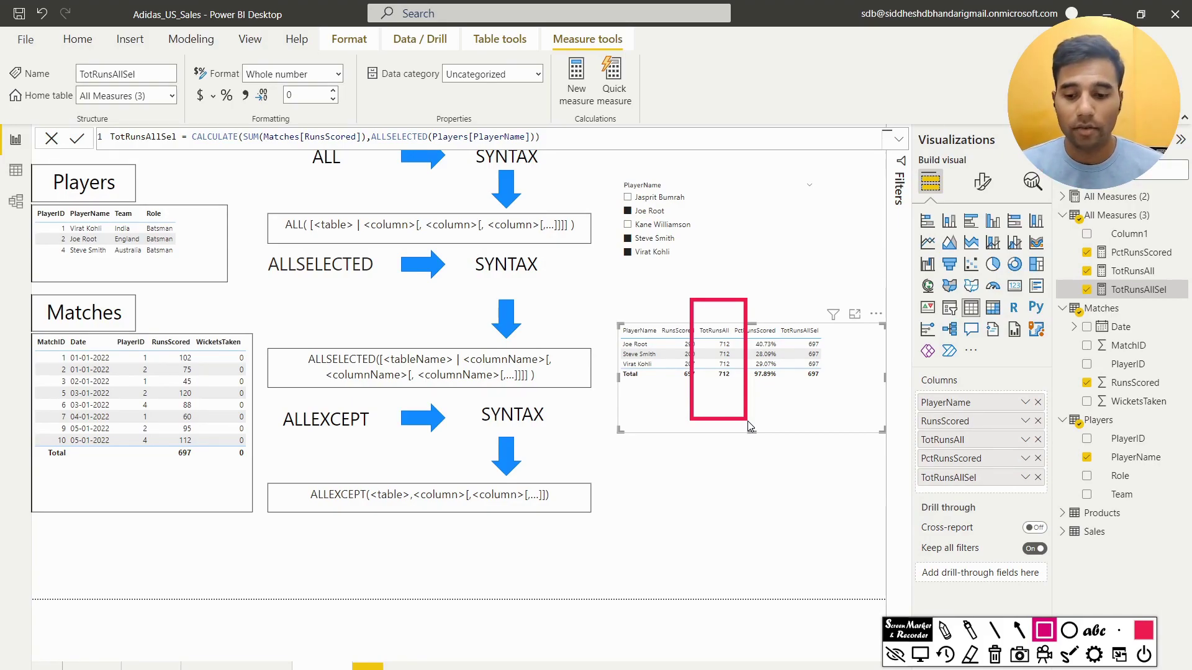
pyautogui.moveTo(770, 290); pyautogui.dragTo(848, 417)
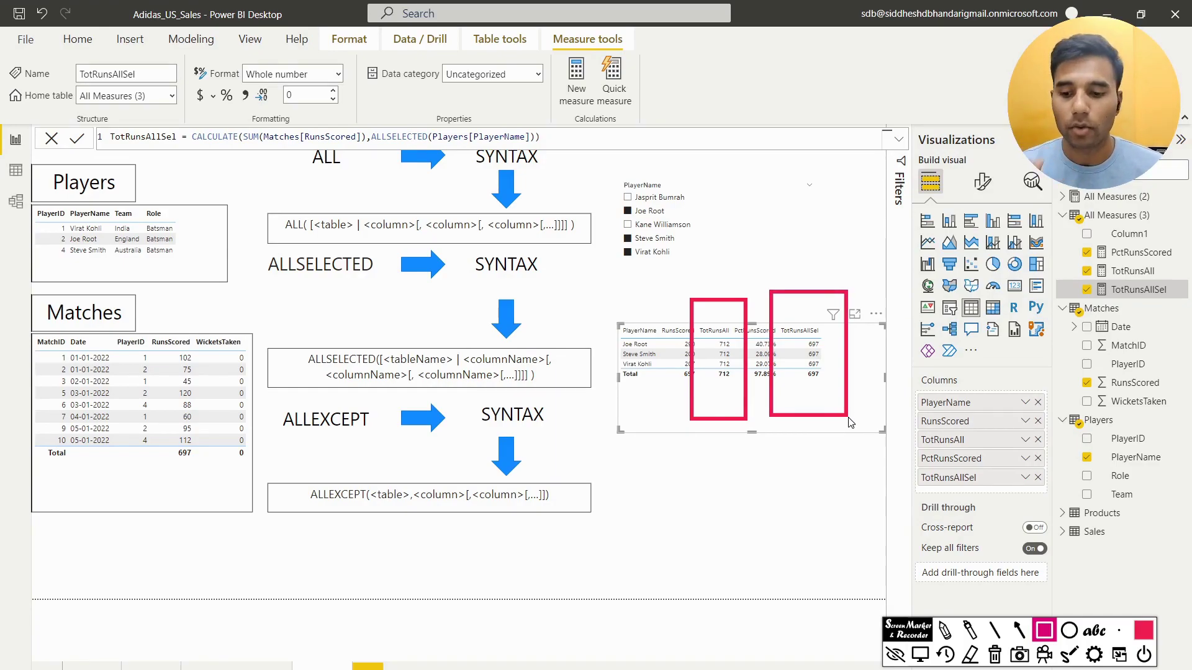
pyautogui.press('Escape')
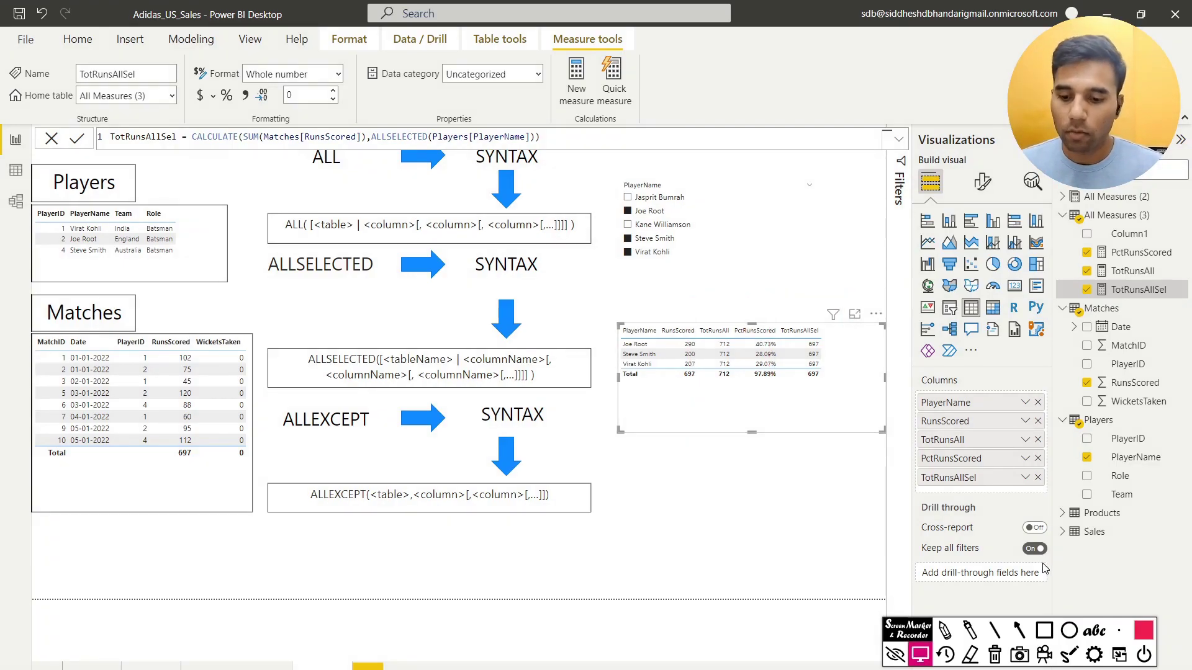
pyautogui.click(1044, 631)
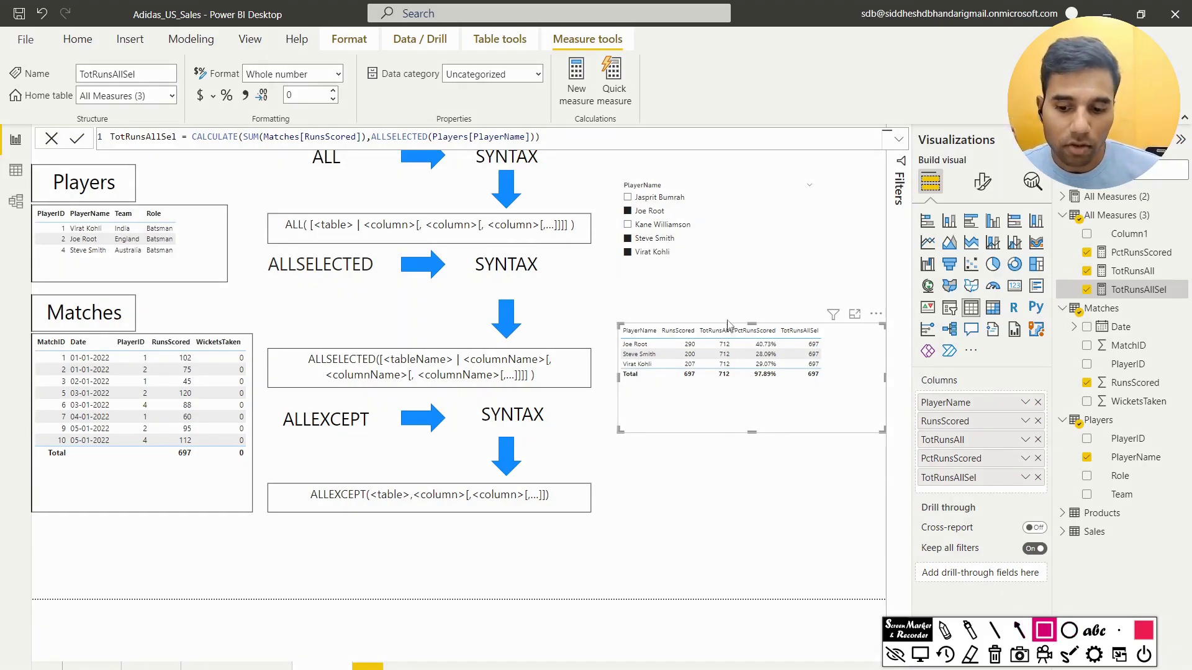
pyautogui.moveTo(739, 286); pyautogui.dragTo(797, 409)
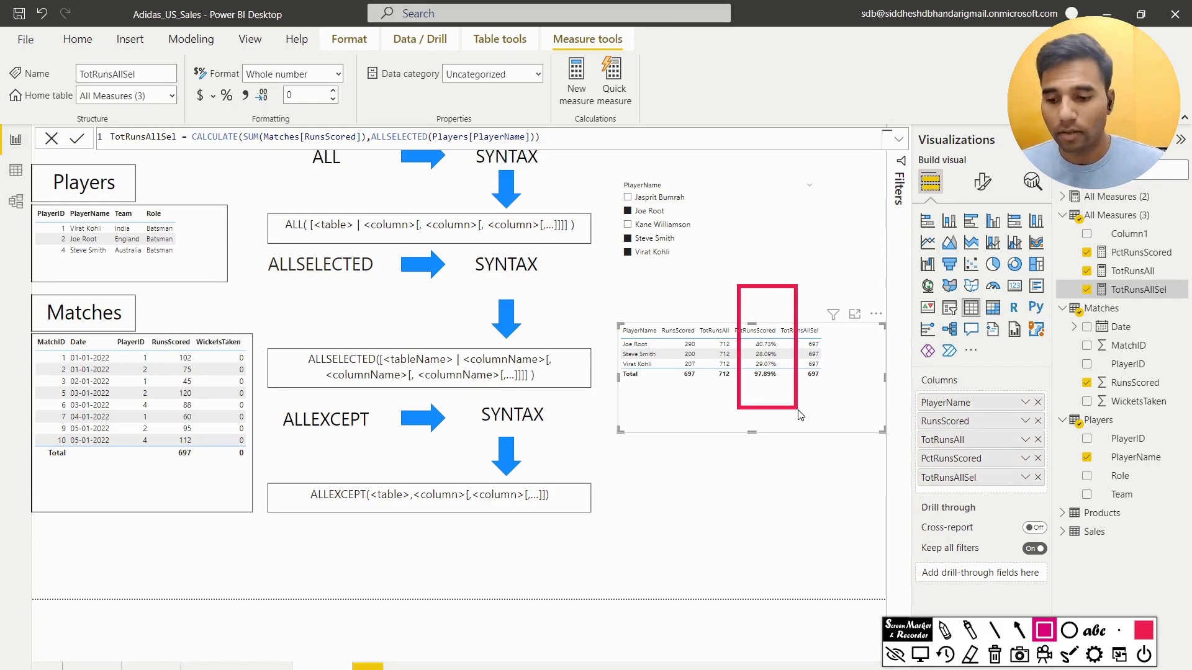
pyautogui.press('Escape')
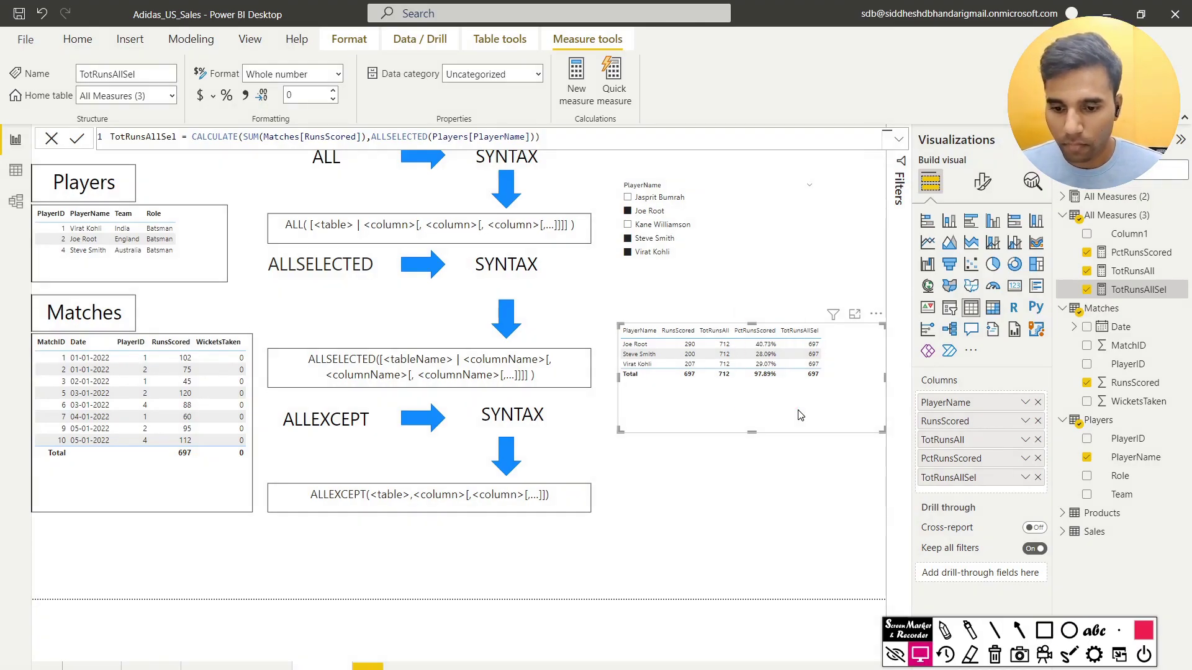
# Nudge the player table left and create a new measure in All Measures (3).
pyautogui.moveTo(800, 415); pyautogui.dragTo(784, 415)
pyautogui.click(783, 460)
pyautogui.rightClick(1142, 215)
pyautogui.click(1144, 225)
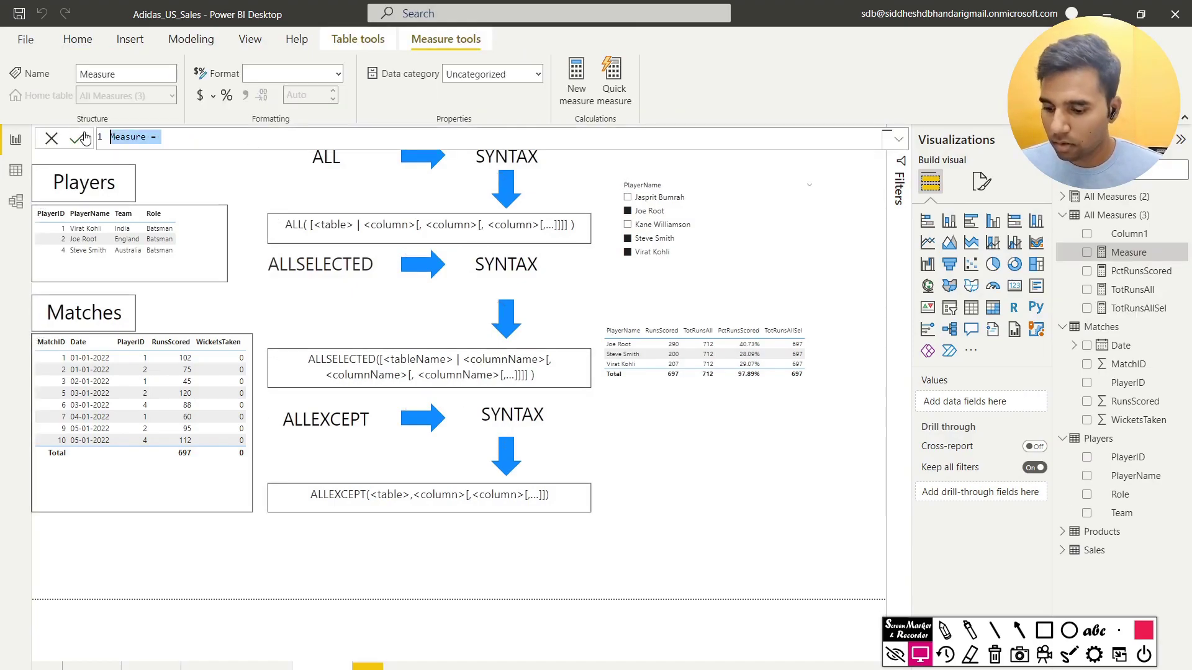
# Name it PctRunsScoredAllSel and start DIVIDE(SUM(Matches[RunsScored]), …).
pyautogui.write('PC')
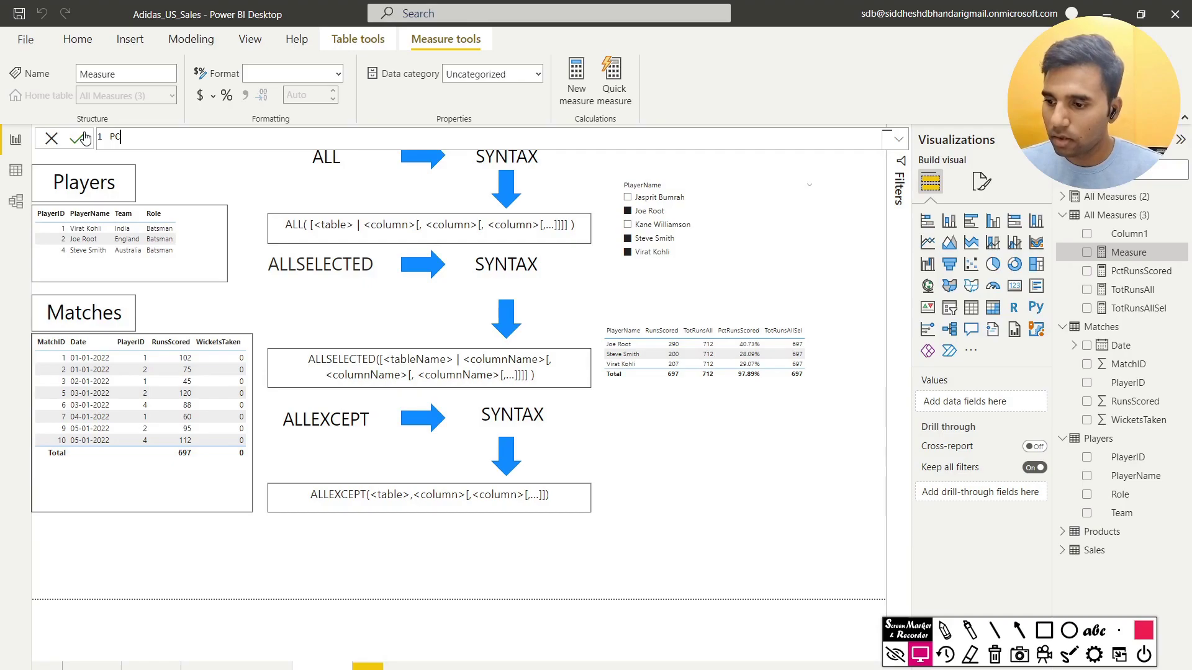
pyautogui.write('tRunsScoredAllSel = Div')
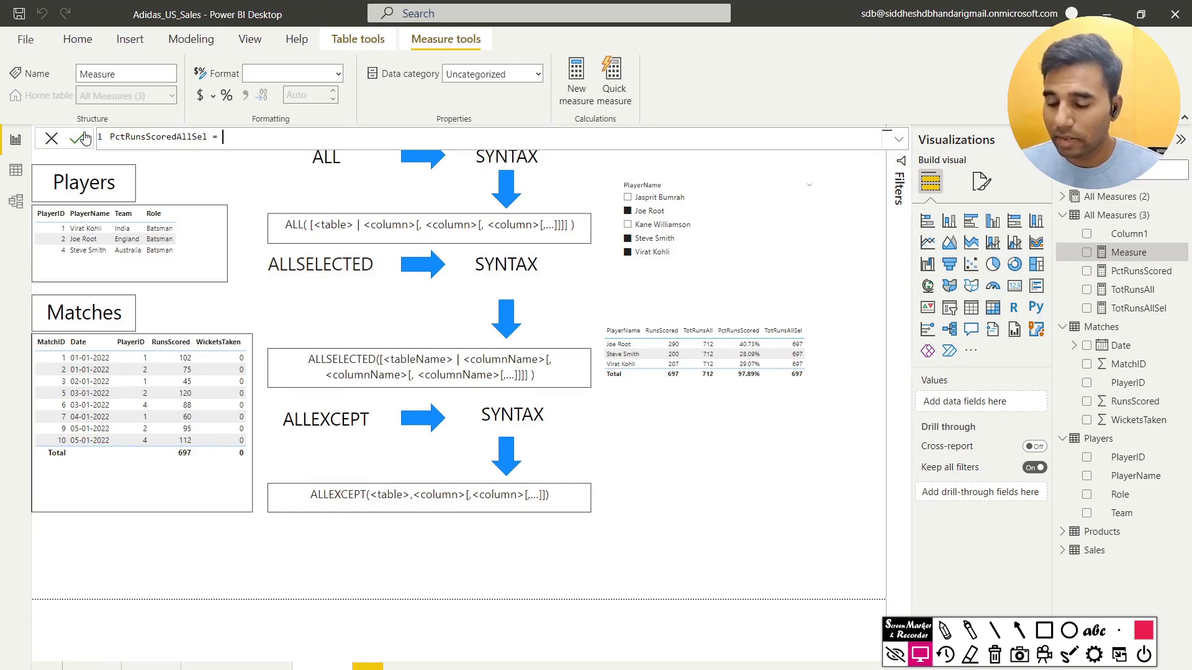
pyautogui.press('Tab')
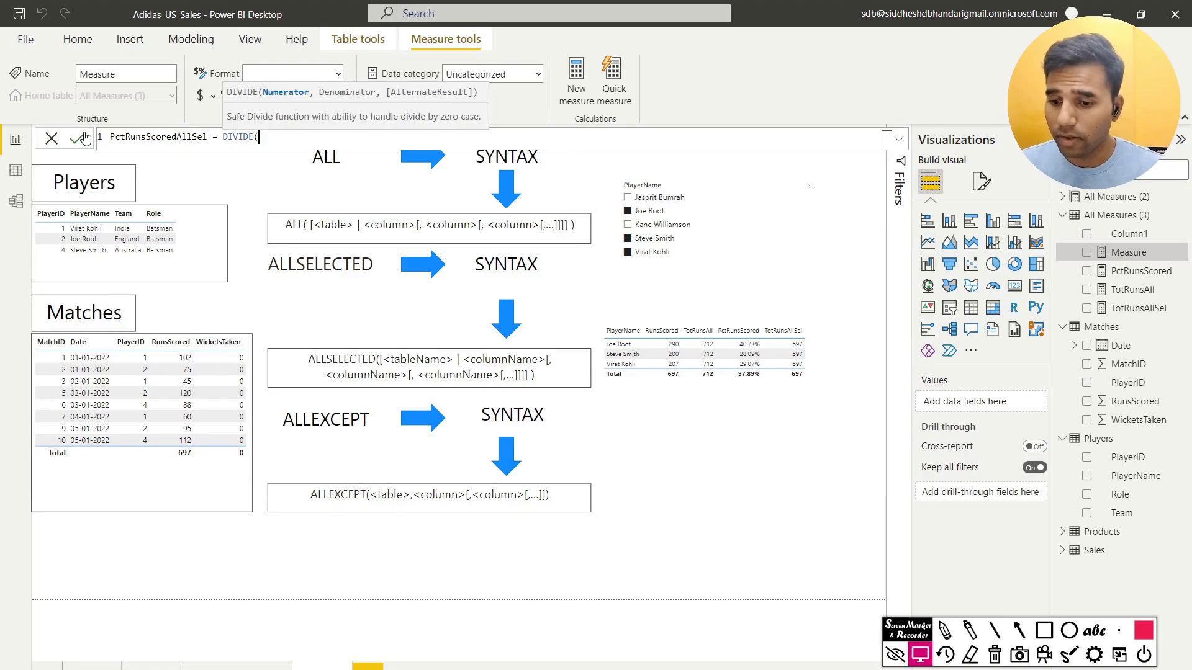
pyautogui.write('Sum')
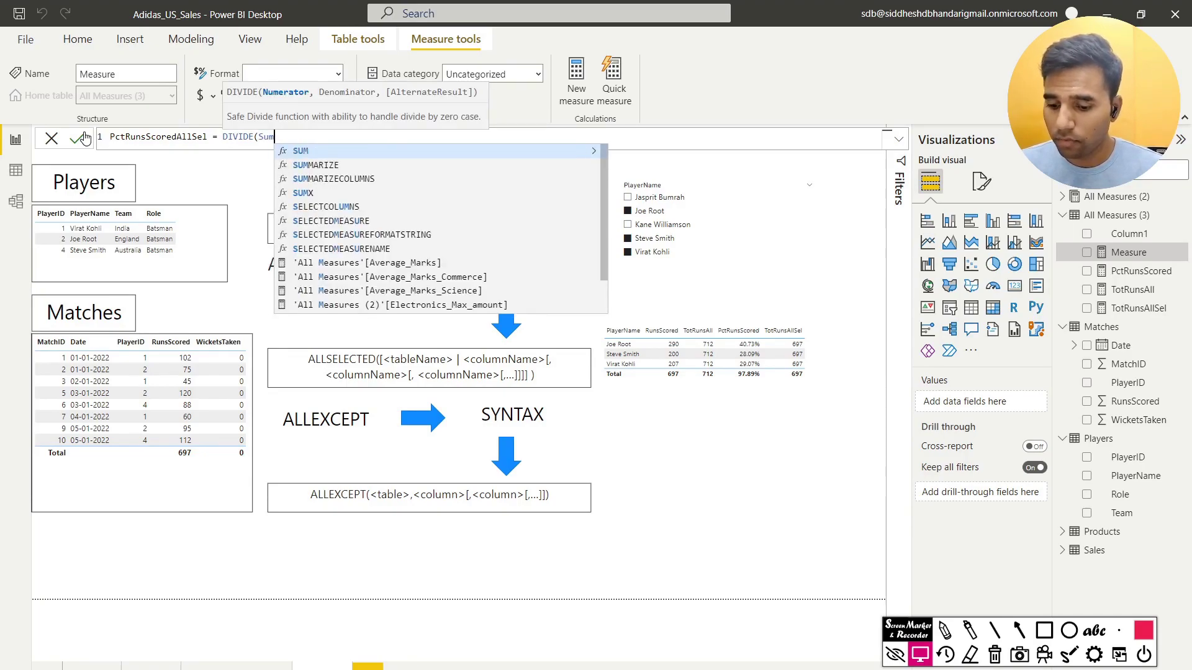
pyautogui.press('Tab')
pyautogui.write('Runs')
pyautogui.press('Tab')
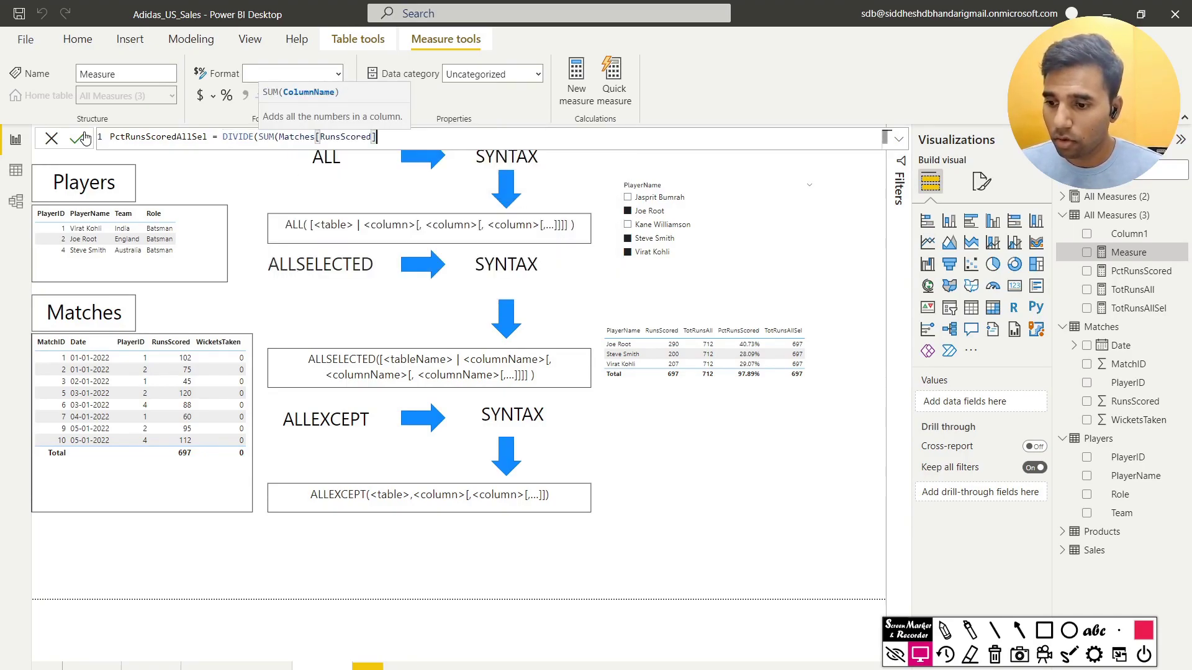
# Use [TotRunsAllSel] as the denominator, close the parentheses and commit the measure.
pyautogui.write('), ')
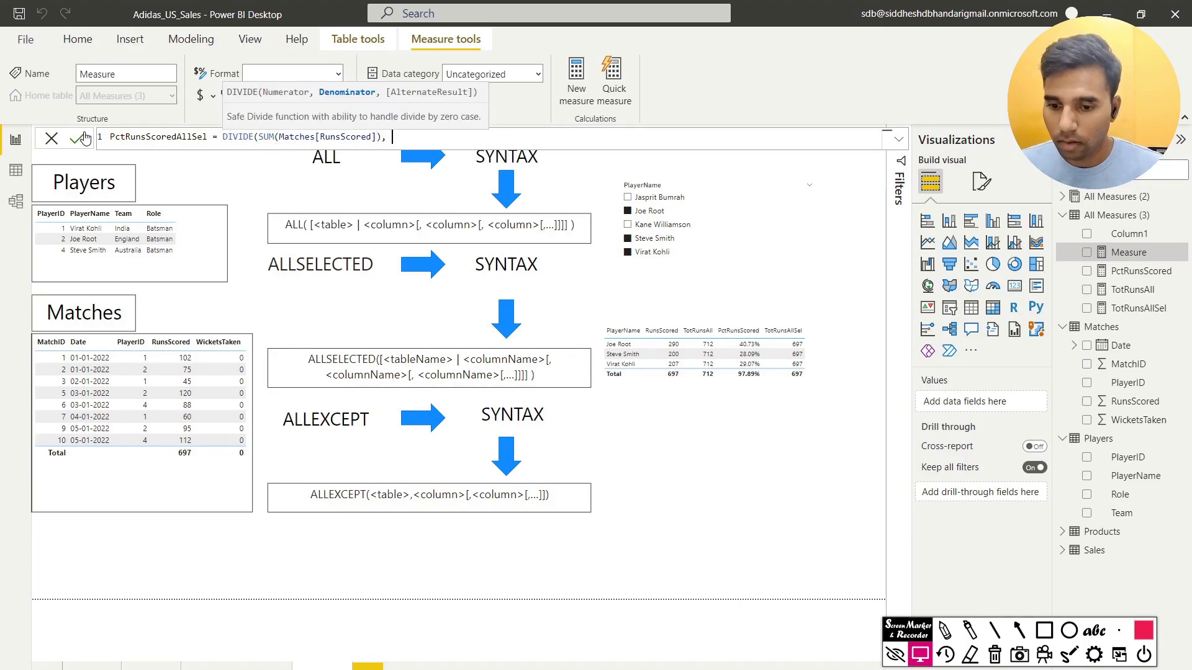
pyautogui.write('Tot')
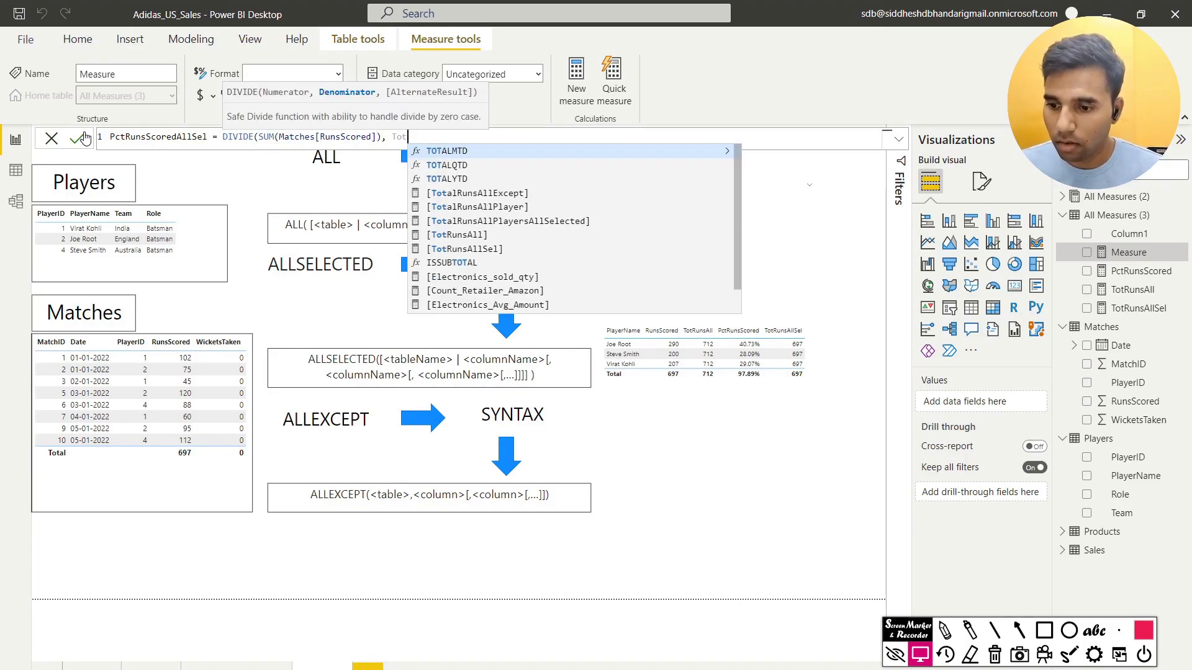
pyautogui.press('Down')
pyautogui.press('Down')
pyautogui.press('Down')
pyautogui.press('Down')
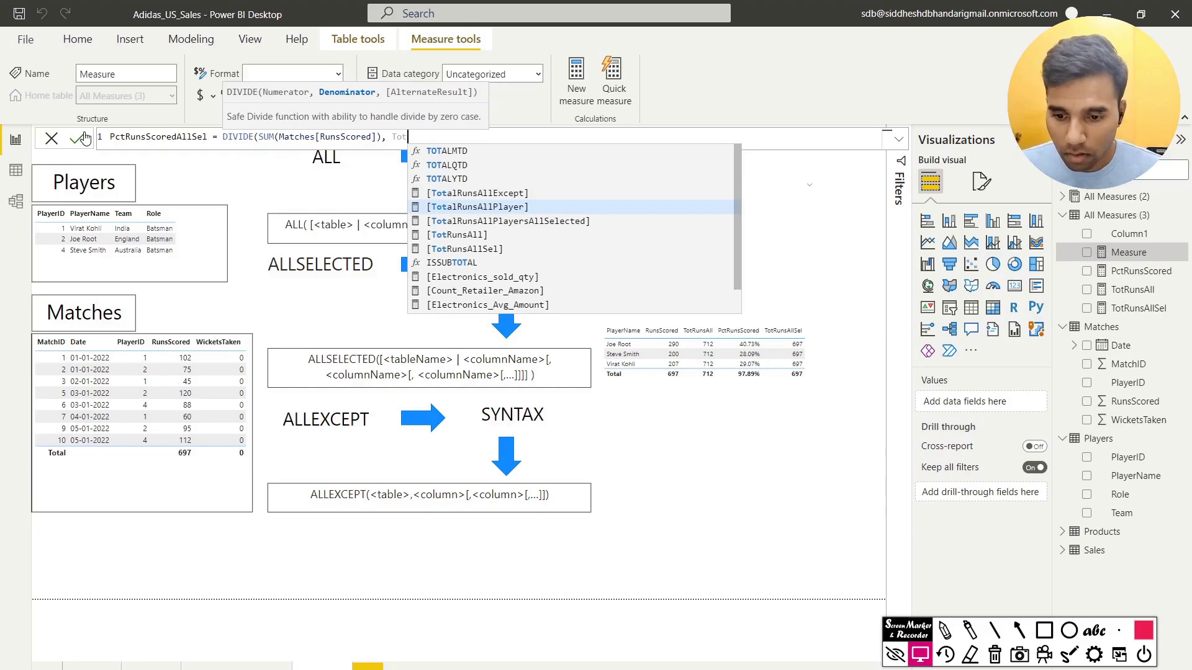
pyautogui.press('Down')
pyautogui.press('Down')
pyautogui.press('Down')
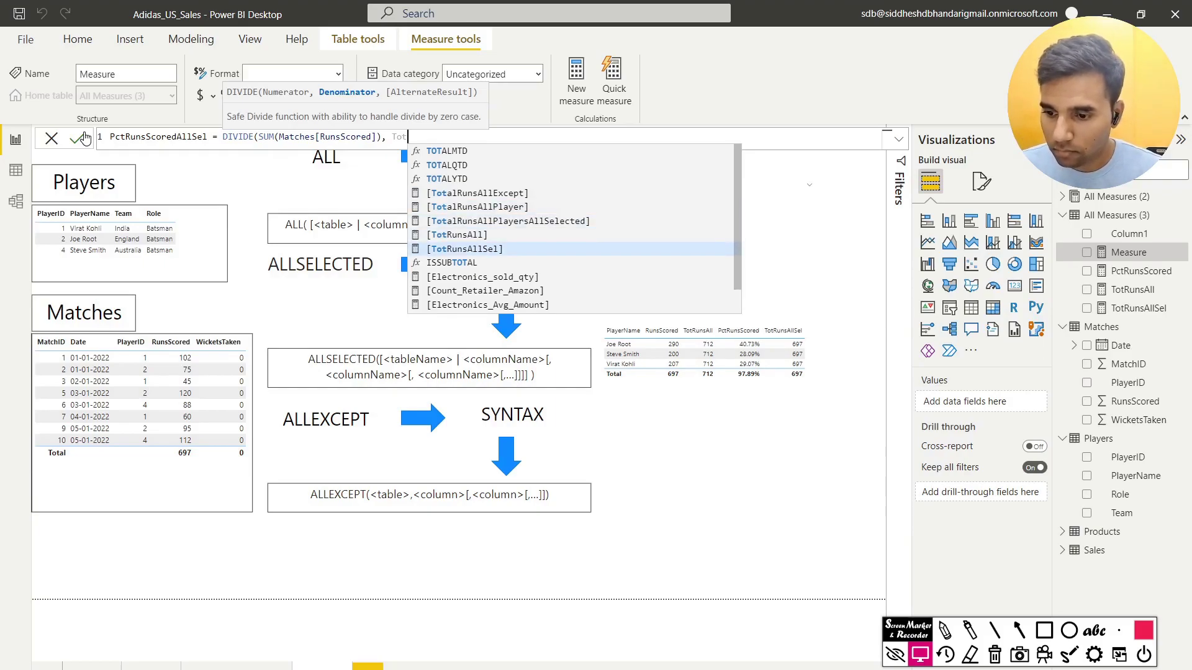
pyautogui.press('Tab')
pyautogui.write('))')
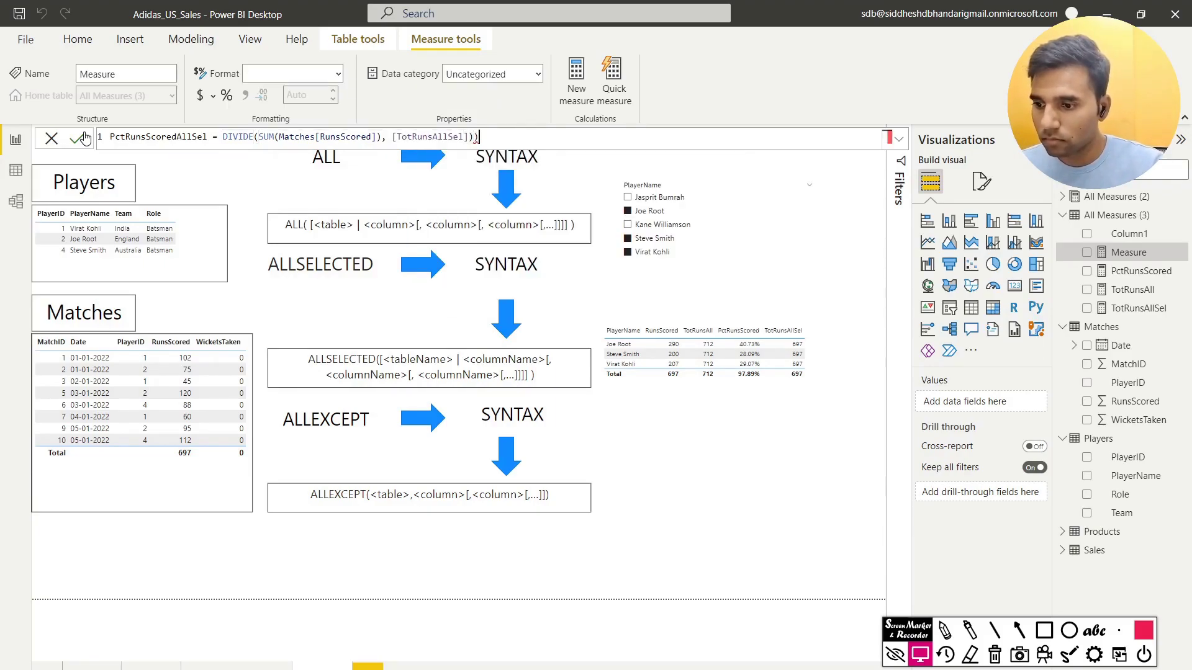
pyautogui.press('BackSpace')
pyautogui.click(84, 138)
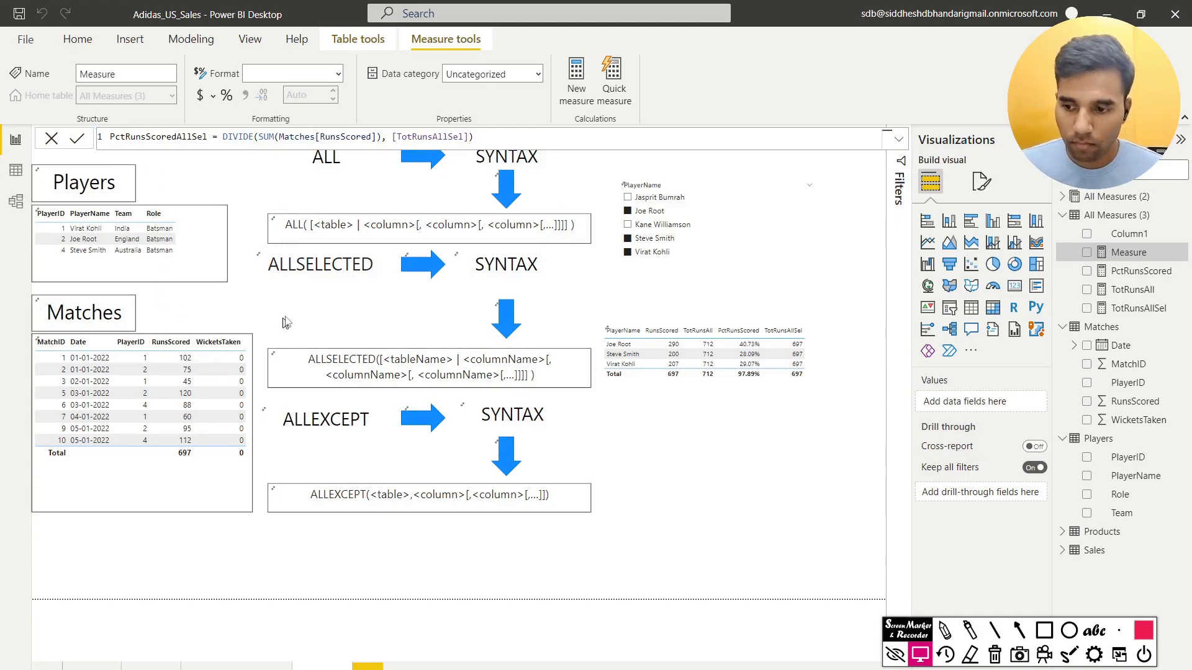
# Add PctRunsScoredAllSel to the player table and format it as Percentage.
pyautogui.click(819, 411)
pyautogui.click(1146, 278)
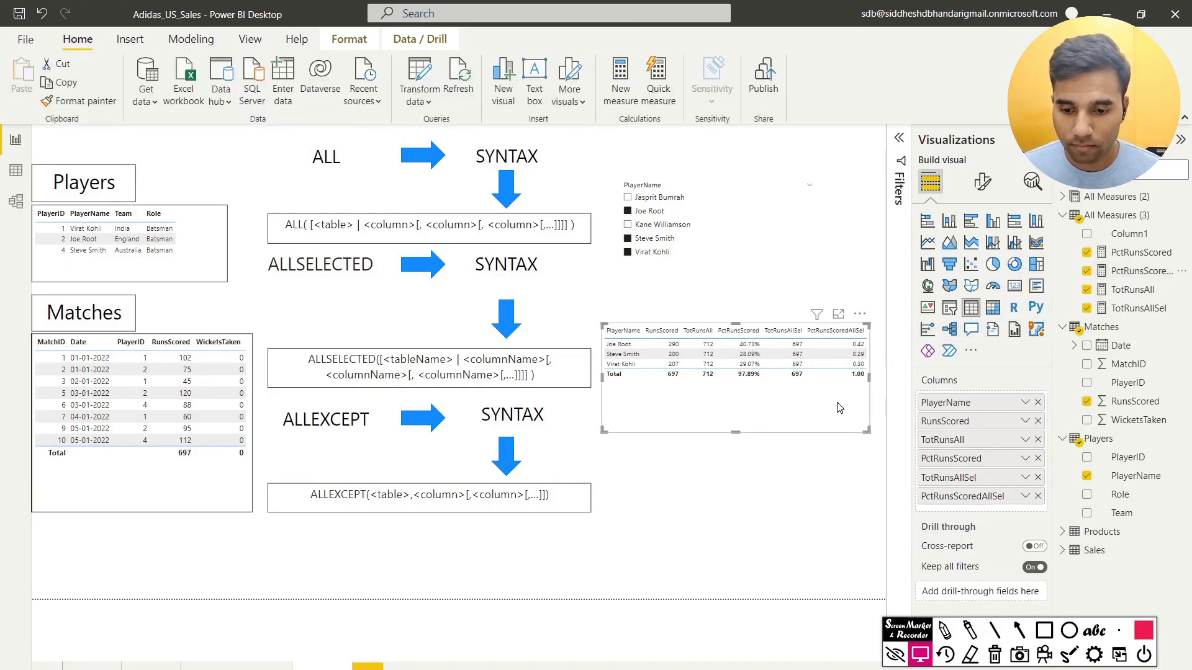
pyautogui.click(1139, 269)
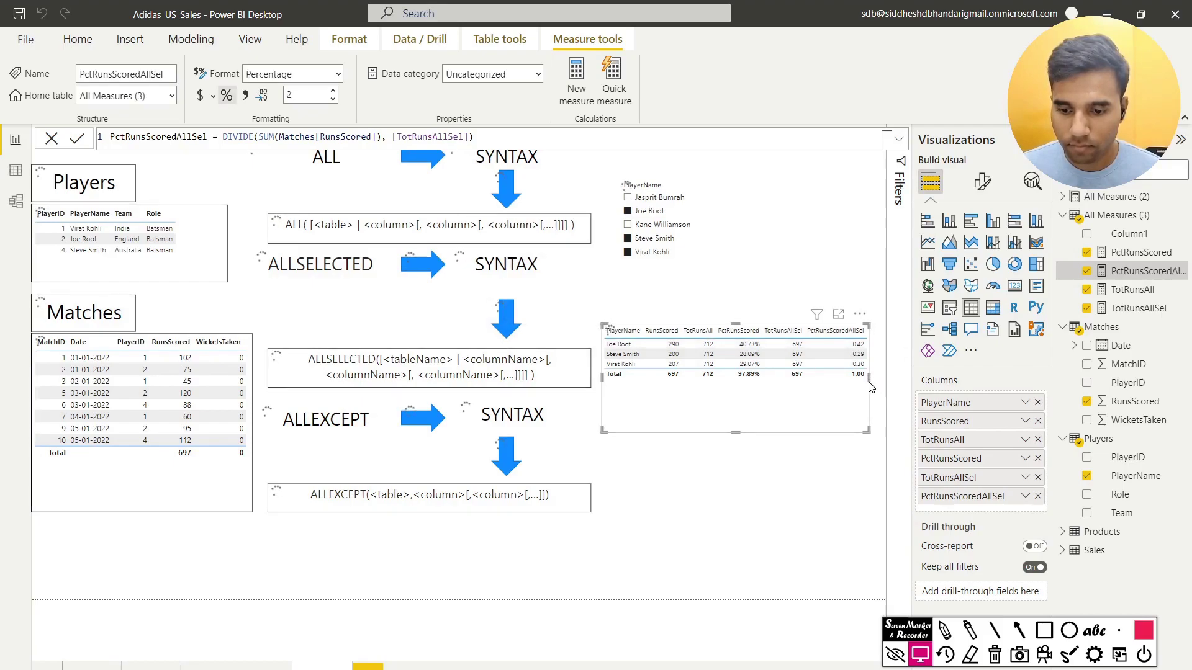
# Resize the player table visual to fit the new column and its rows.
pyautogui.moveTo(879, 383); pyautogui.dragTo(886, 382)
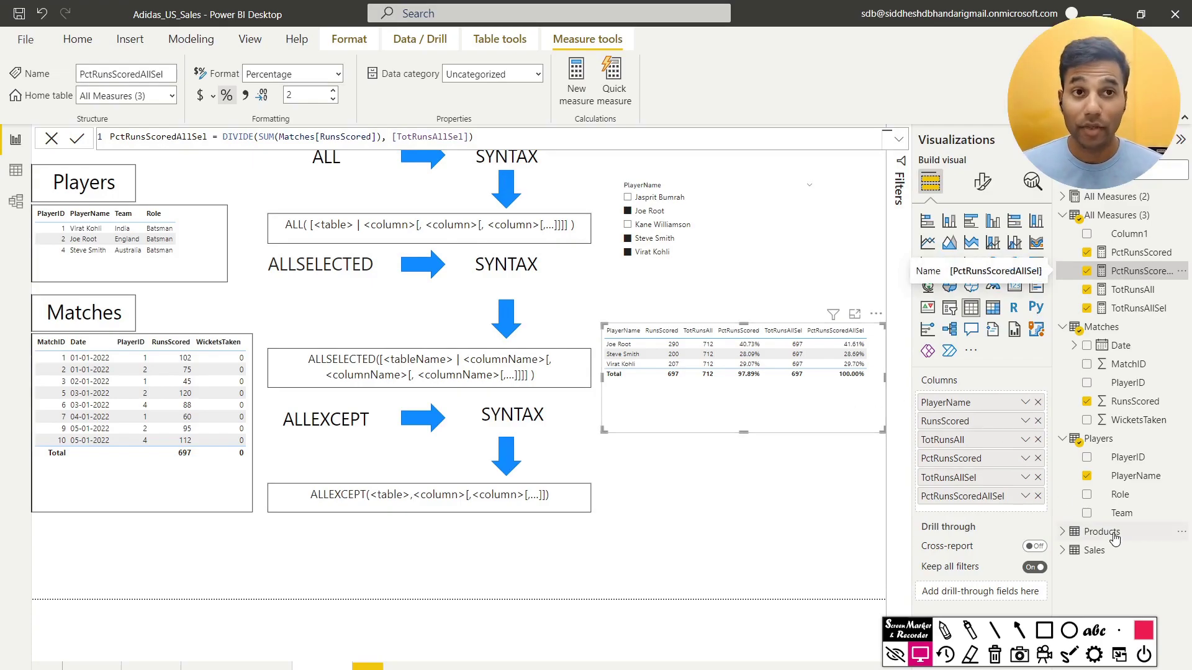
pyautogui.click(1044, 630)
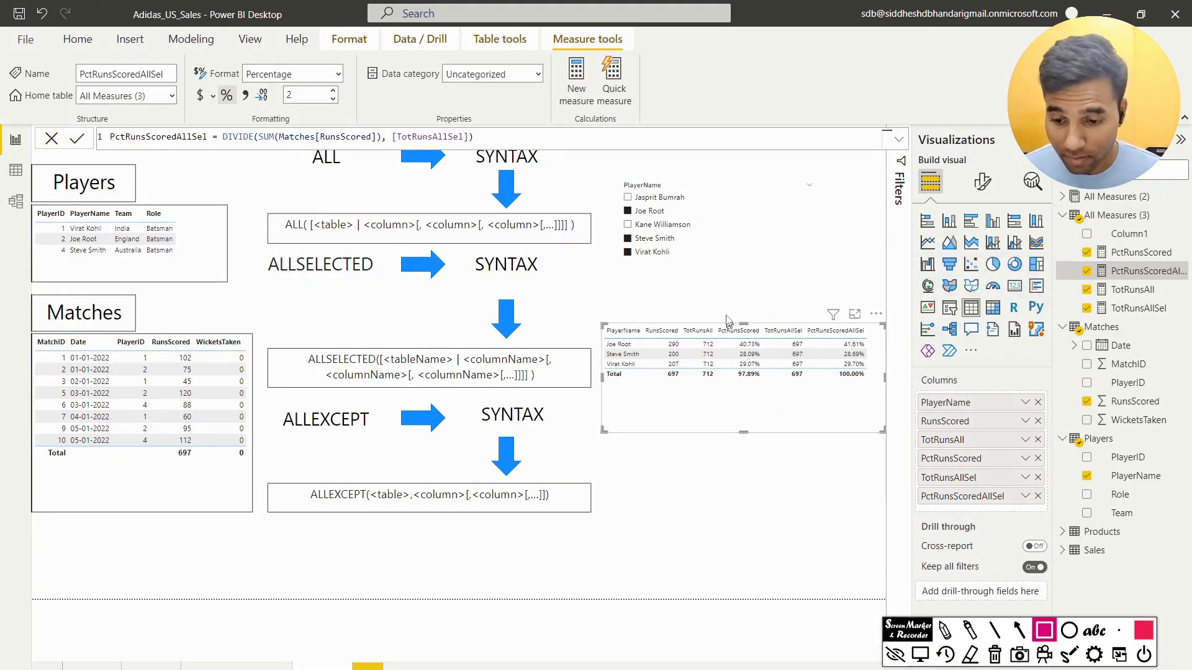
pyautogui.moveTo(719, 295)
pyautogui.mouseDown()
pyautogui.moveTo(753, 401)
pyautogui.moveTo(773, 411)
pyautogui.mouseUp()
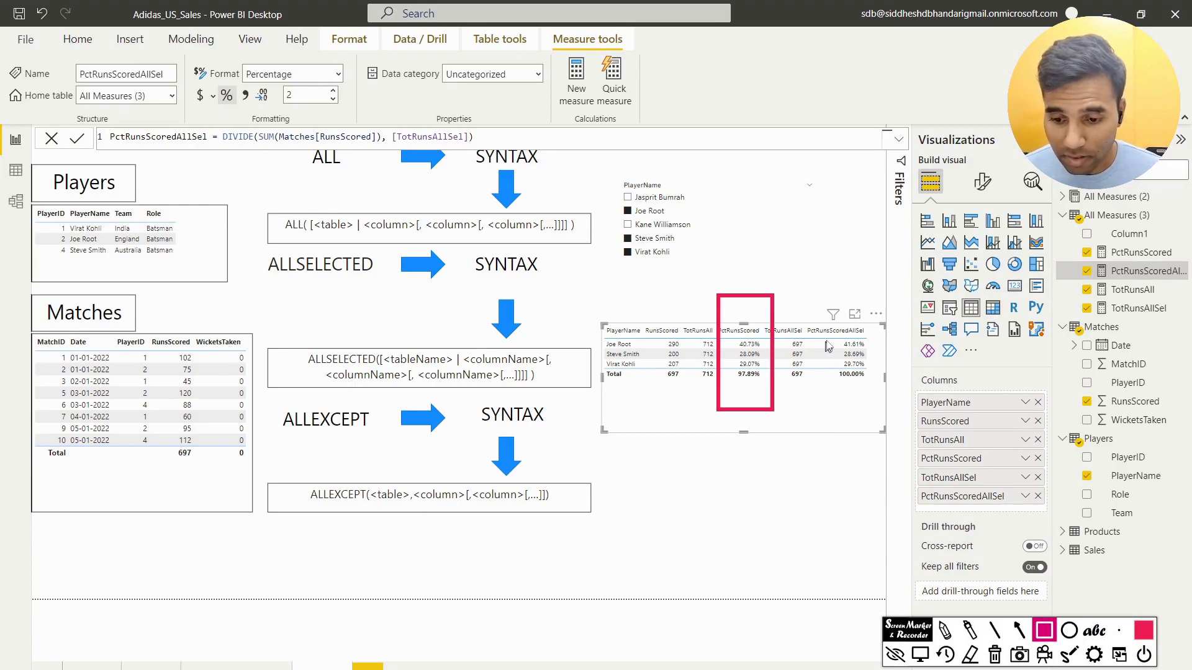
pyautogui.moveTo(821, 277); pyautogui.dragTo(886, 427)
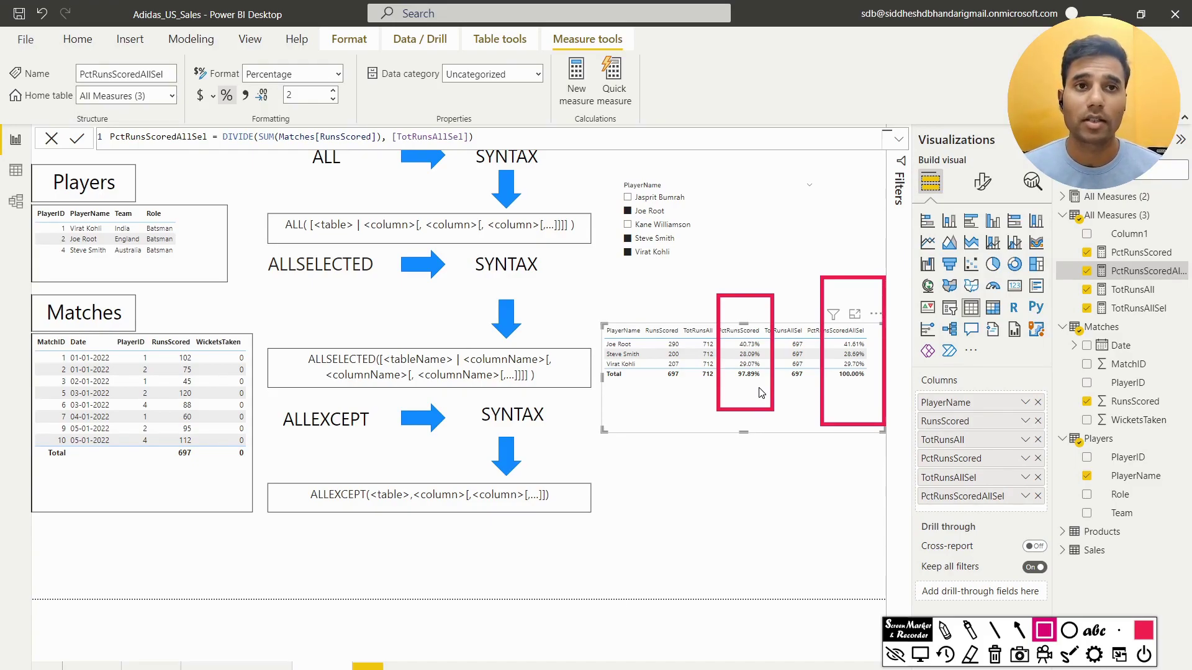
pyautogui.press('Escape')
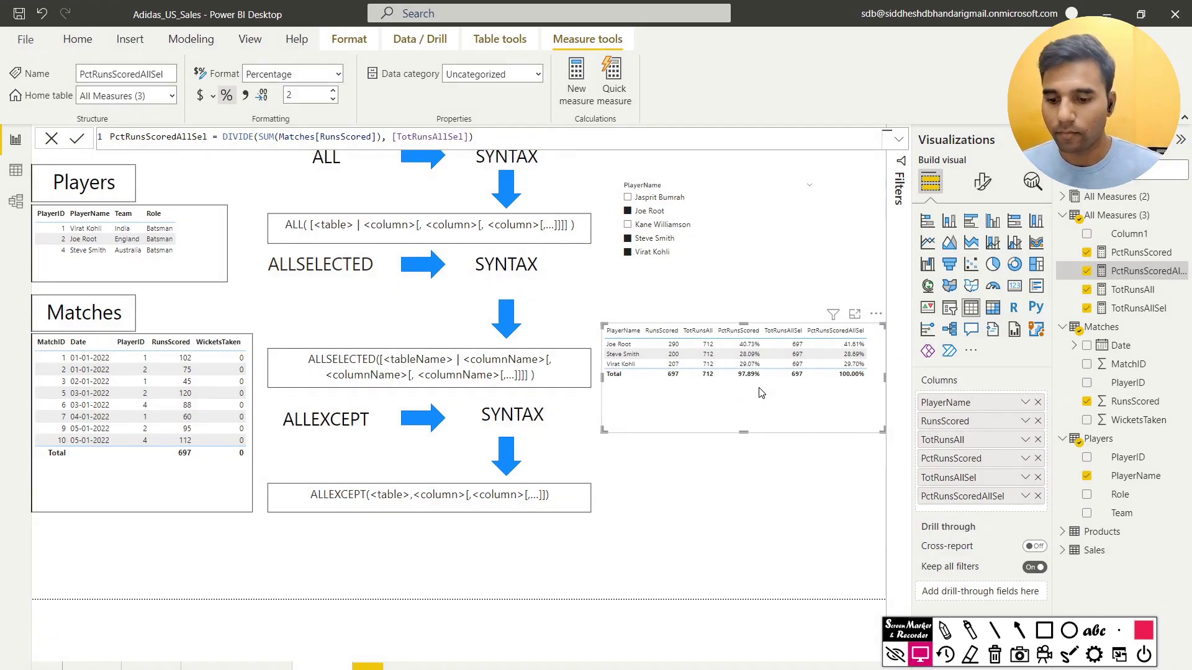
pyautogui.moveTo(746, 431); pyautogui.dragTo(745, 389)
# Clear the PlayerName slicer selections so all five players are included.
pyautogui.click(713, 465)
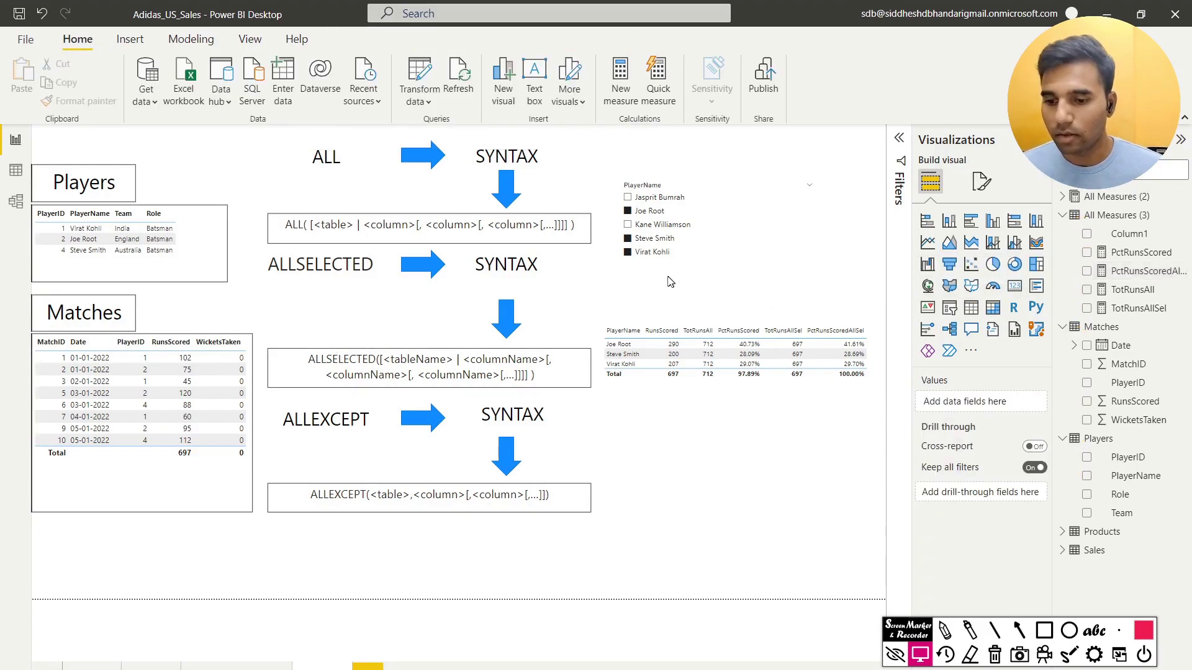
pyautogui.click(798, 186)
pyautogui.click(788, 239)
pyautogui.click(724, 407)
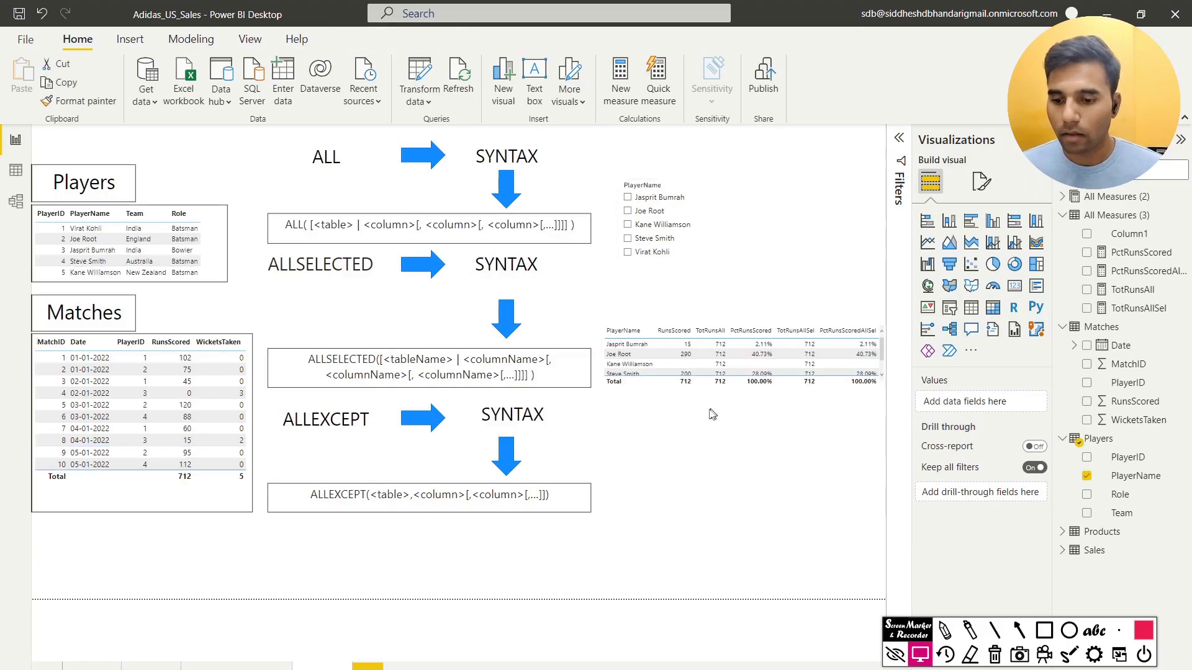
# Lengthen the player table so every player row shows, with TotRunsAllSel at 712.
pyautogui.click(745, 386)
pyautogui.moveTo(745, 386); pyautogui.dragTo(759, 439)
pyautogui.click(760, 456)
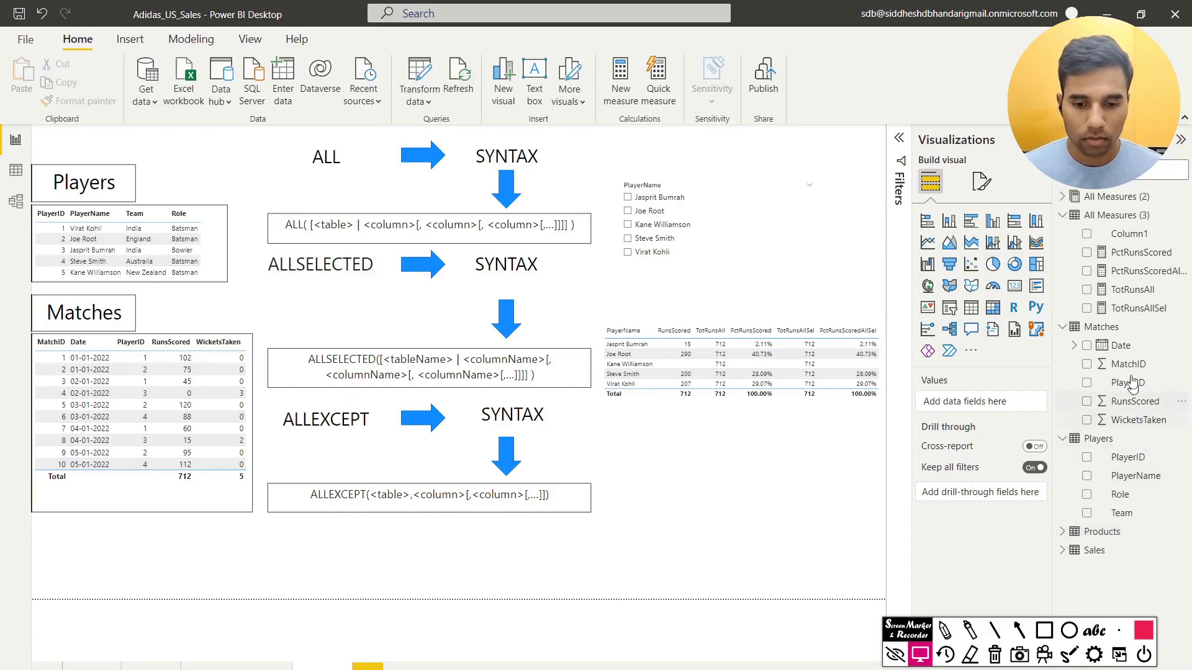
# Create a narrow Team table with RunsScored: Australia 200, England 290, India 222, total 712.
pyautogui.moveTo(1126, 512); pyautogui.dragTo(738, 515)
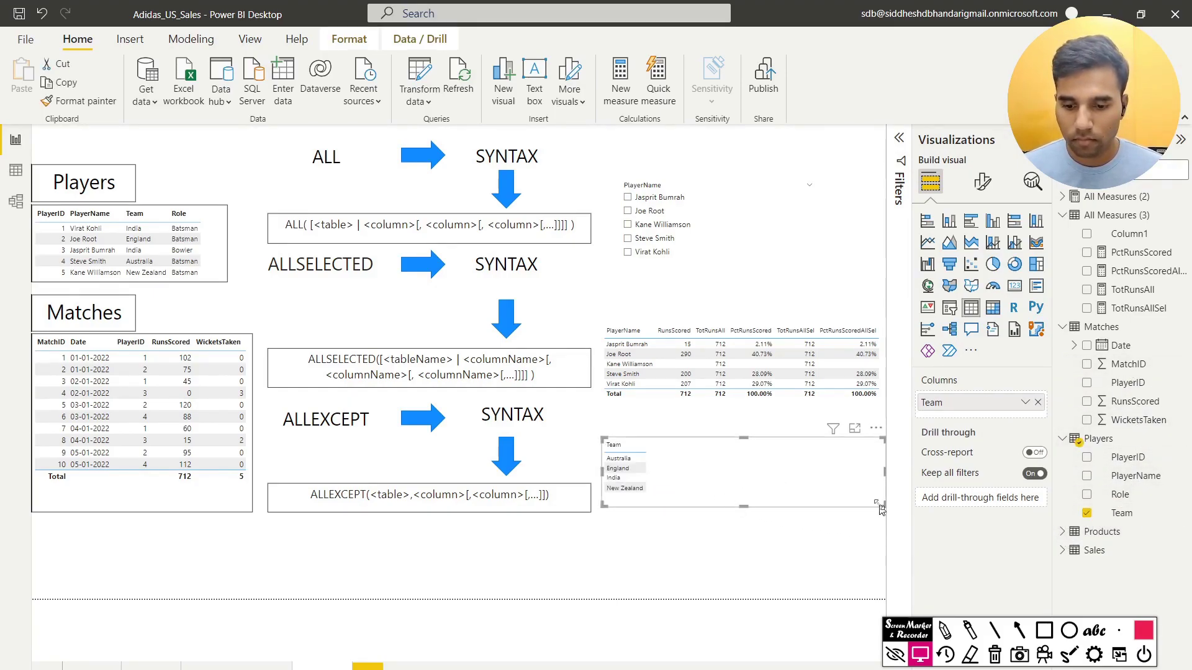
pyautogui.moveTo(878, 523); pyautogui.dragTo(773, 524)
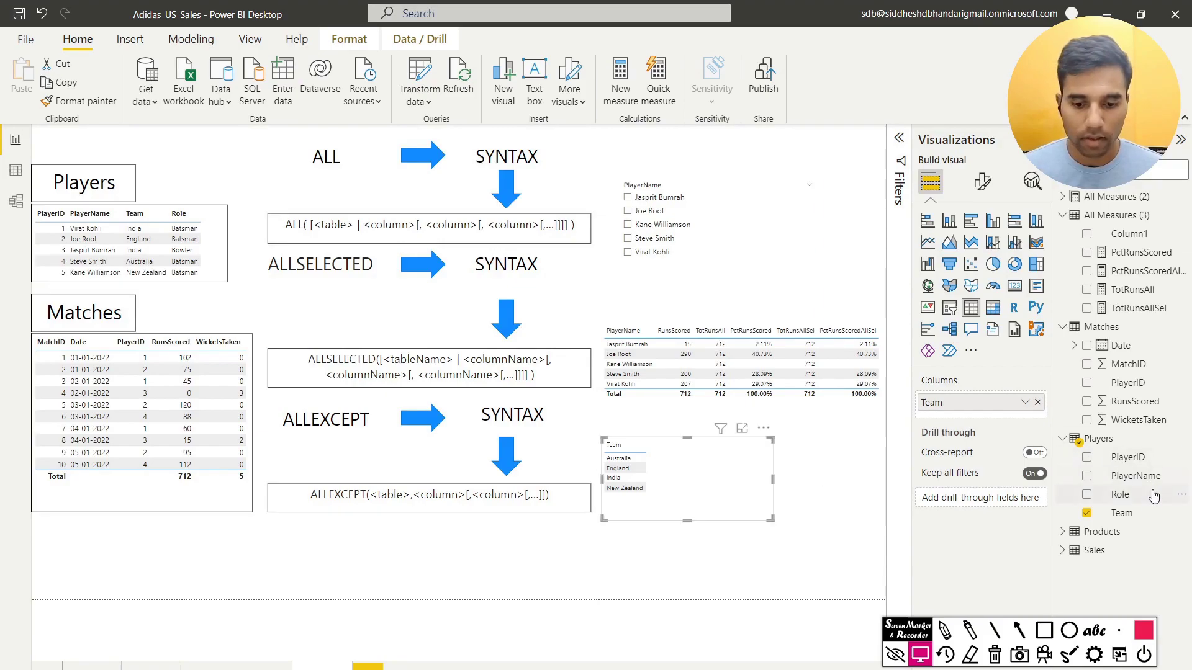
pyautogui.moveTo(1134, 401); pyautogui.dragTo(830, 532)
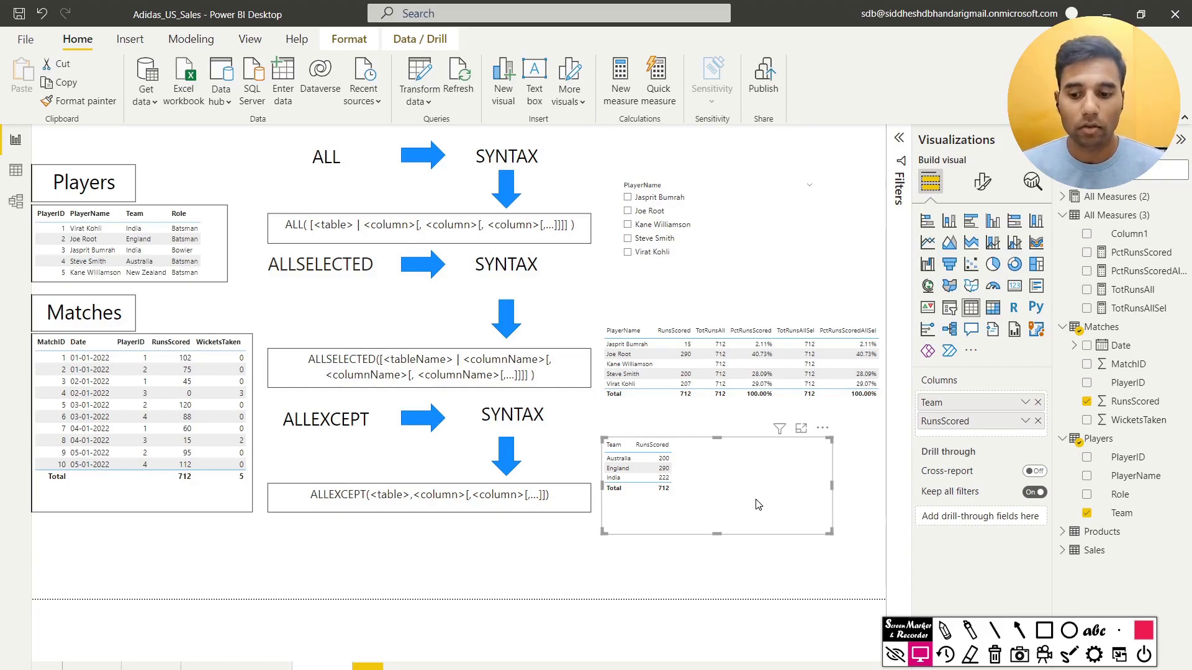
# Create a new measure TotalRunsAllExcept = CALCULATE(SUM(Matches[RunsScored]), ALLEXC… in All Measures (3).
pyautogui.click(1178, 215)
pyautogui.click(1148, 229)
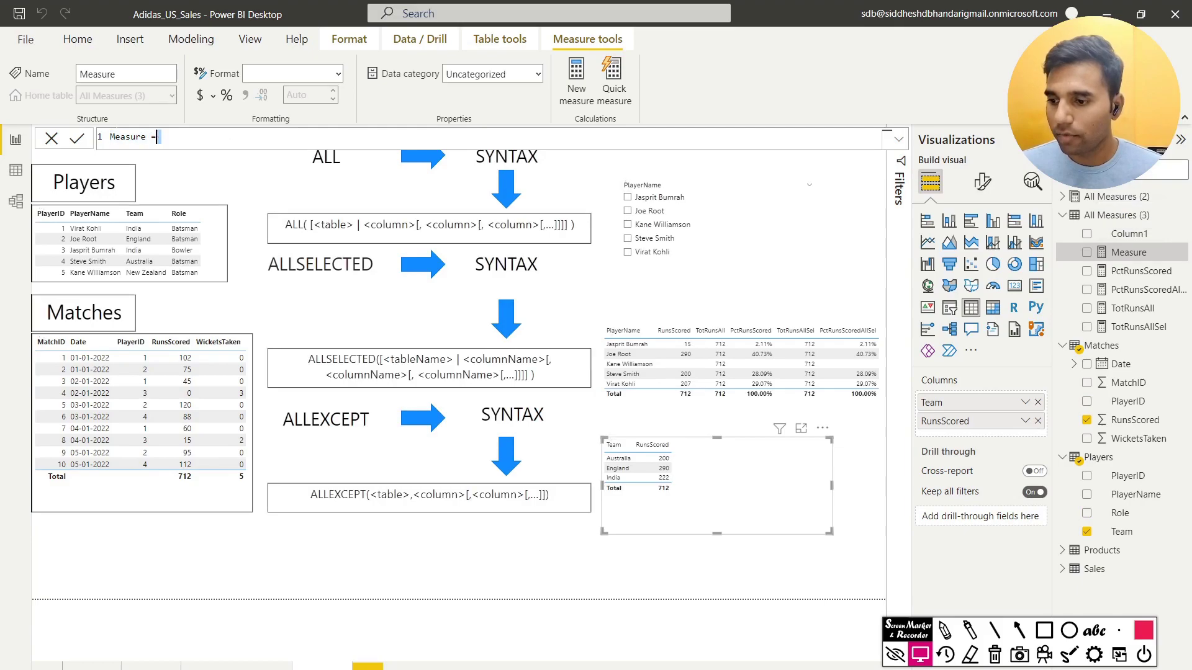
pyautogui.click(104, 132)
pyautogui.write('Tot')
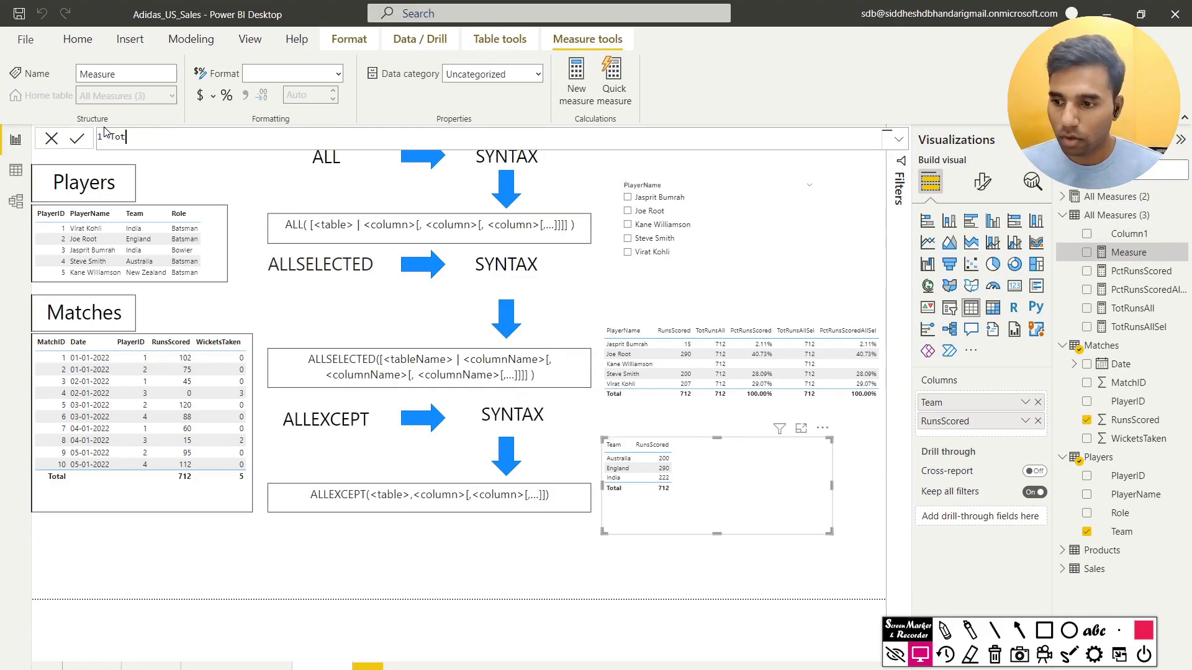
pyautogui.write('alRuns')
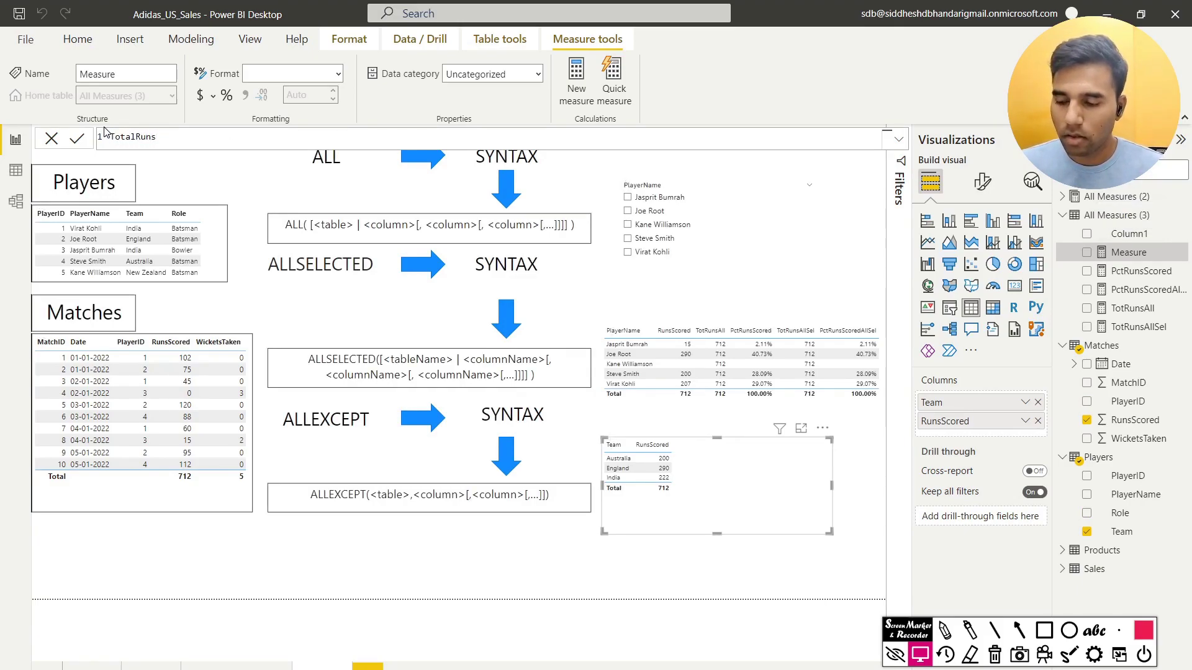
pyautogui.write('All')
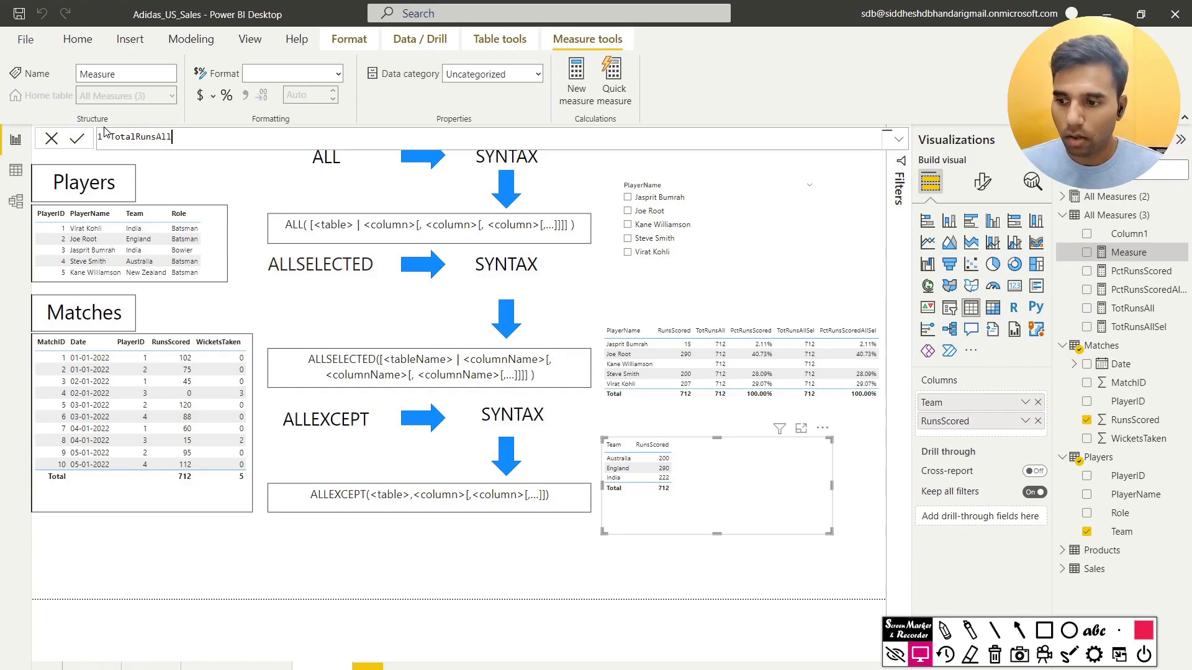
pyautogui.write('Except =')
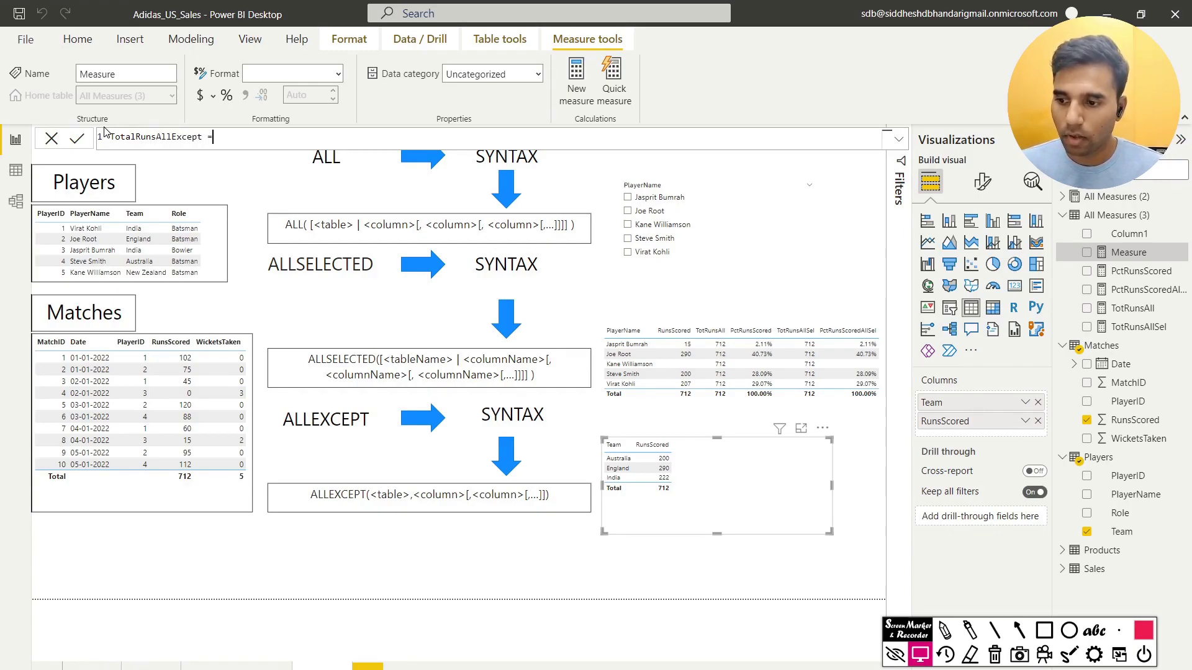
pyautogui.write(' CALCULATE(')
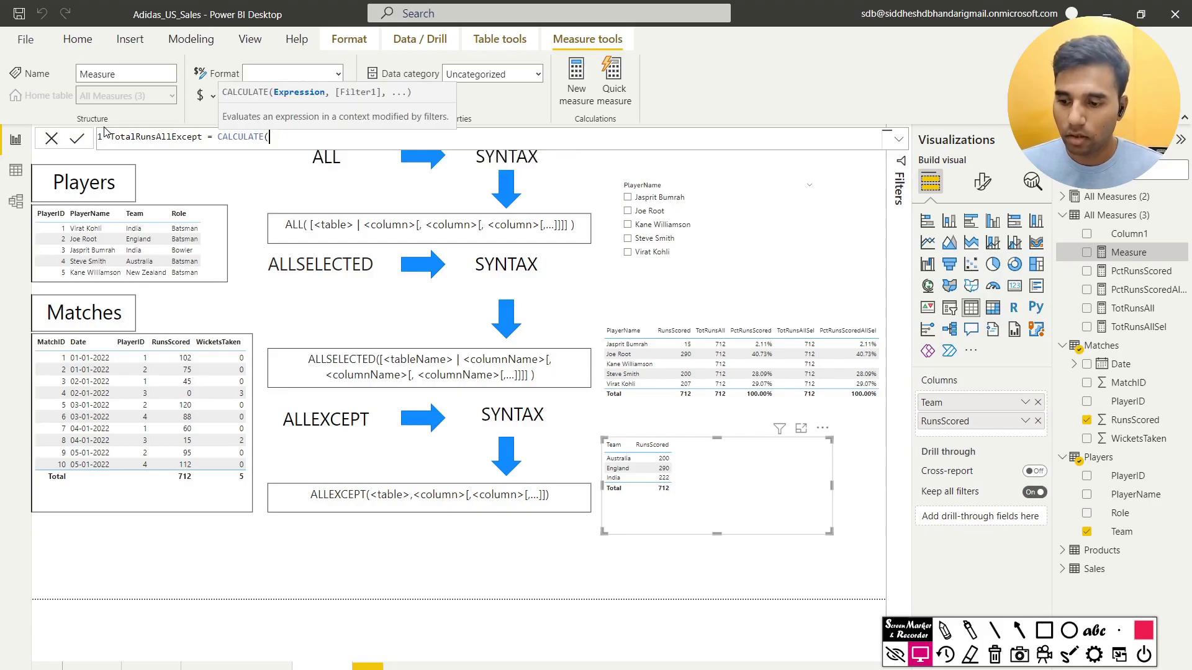
pyautogui.write('Sum(Matches[RunsScored]')
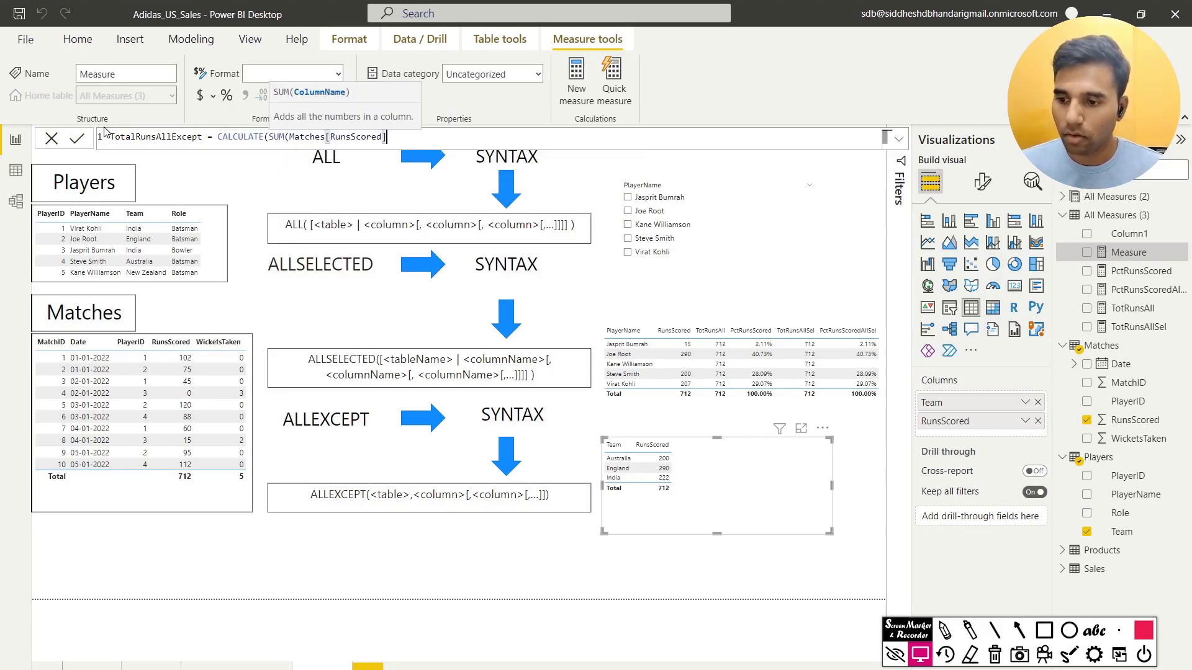
pyautogui.write(')')
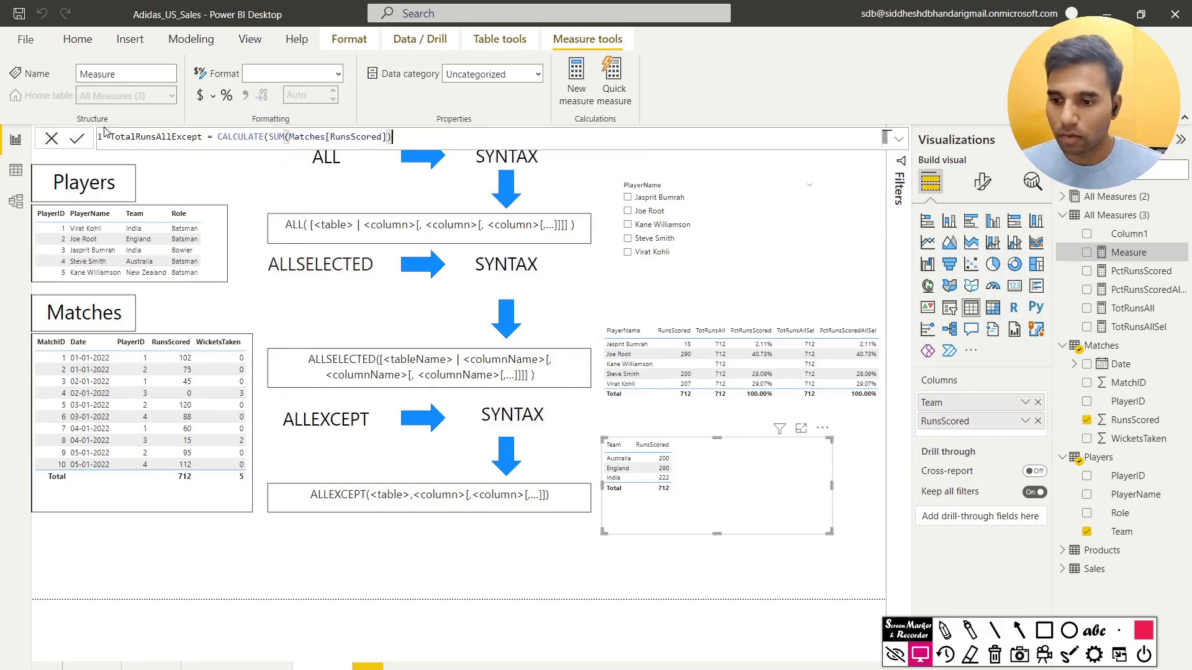
pyautogui.write(', All')
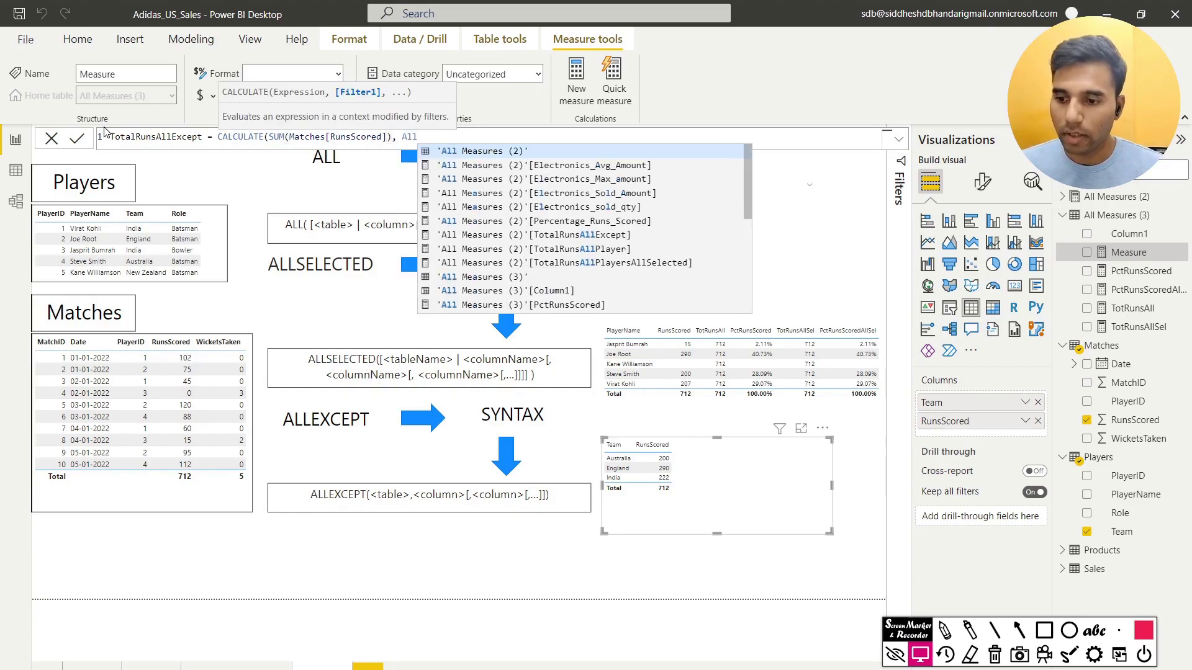
pyautogui.write('Ex')
pyautogui.press('Left')
pyautogui.press('Left')
pyautogui.press('Left')
pyautogui.press('Left')
pyautogui.press('Left')
pyautogui.press('BackSpace')
pyautogui.press('End')
pyautogui.write('c')
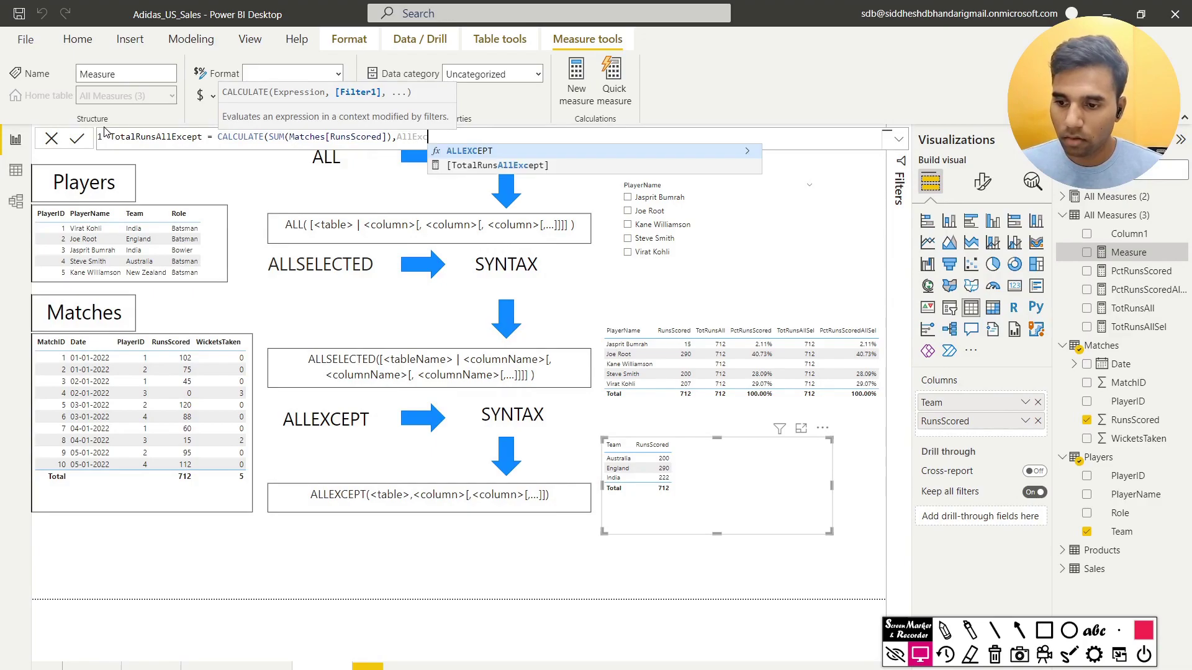
# Complete it with ALLEXCEPT(Players, Players[Team]) and commit, triggering a duplicate-name warning.
pyautogui.press('Tab')
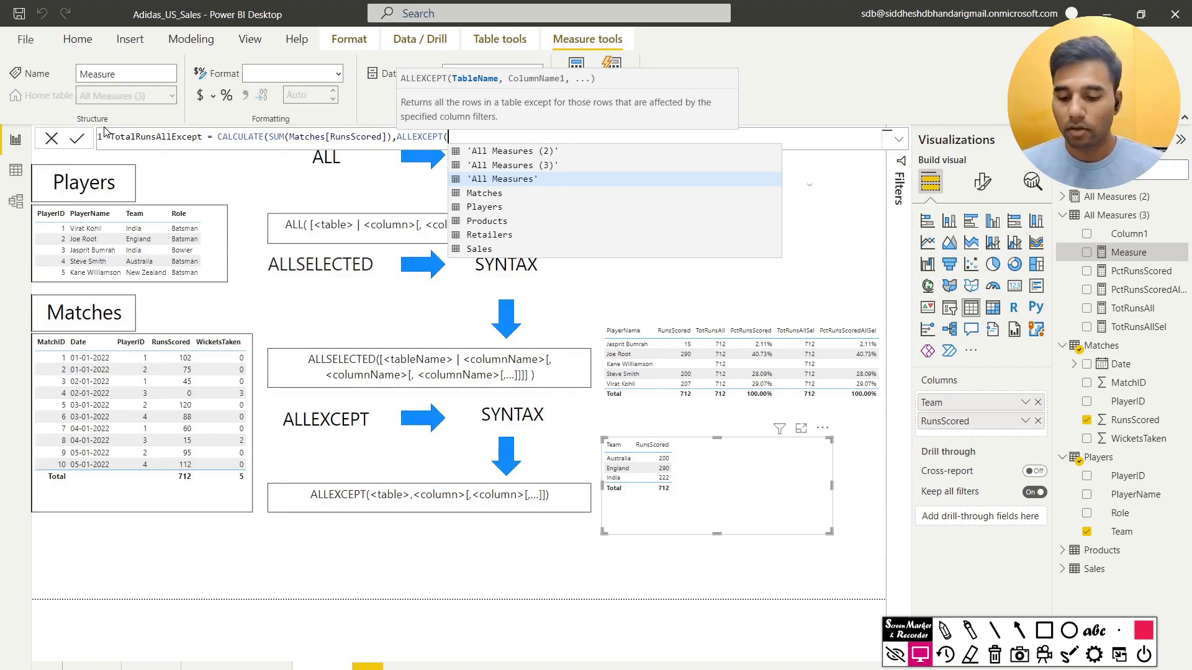
pyautogui.write('Pl')
pyautogui.press('Tab')
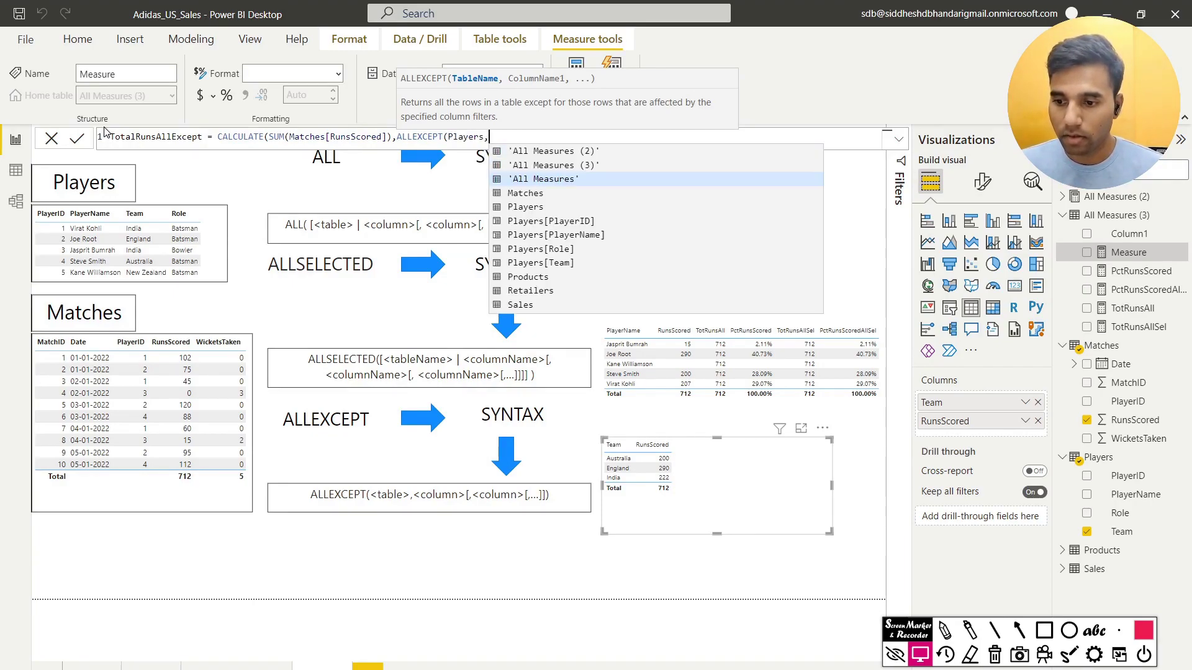
pyautogui.write(',')
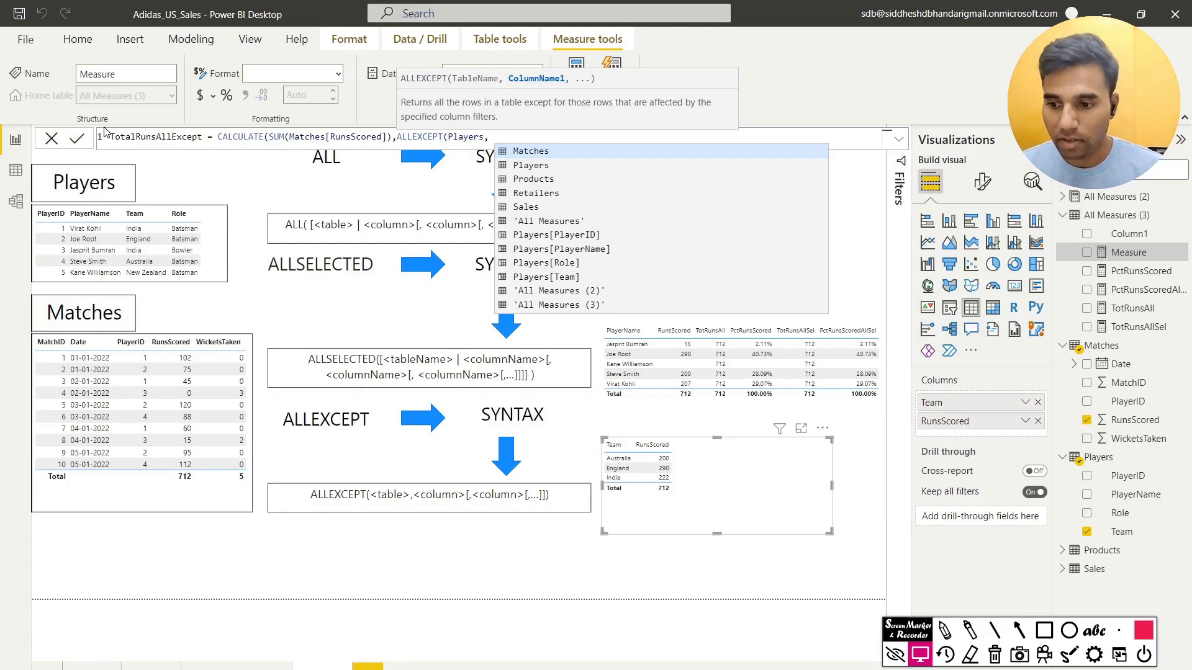
pyautogui.write('PLa')
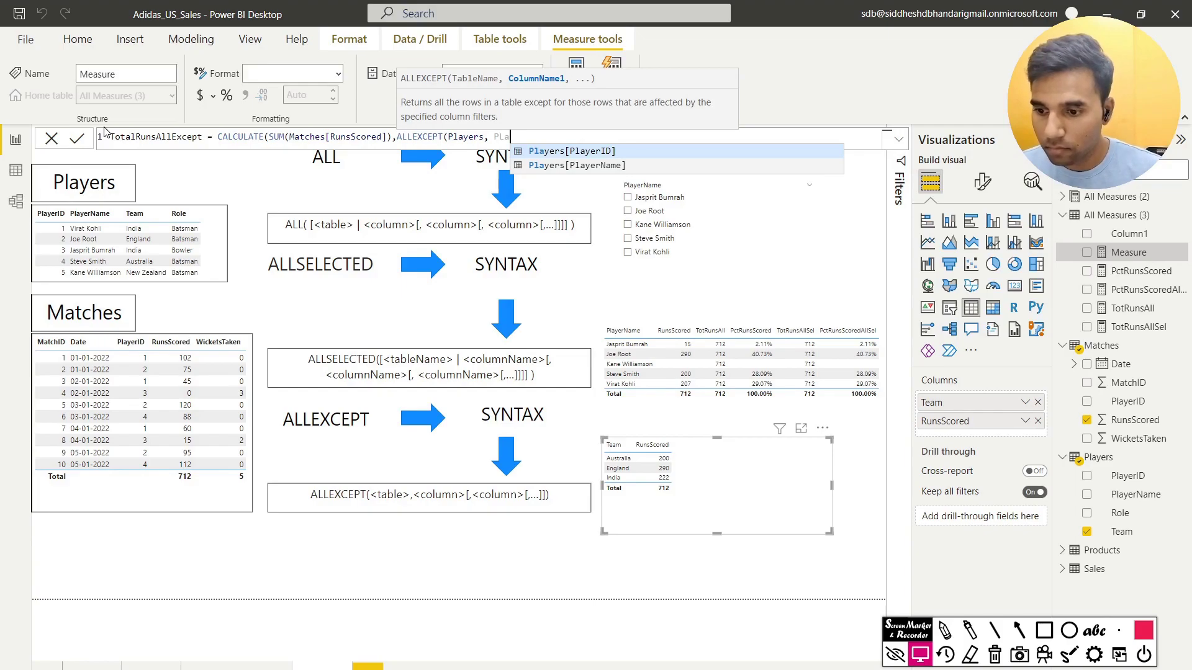
pyautogui.write('yers[Team]))')
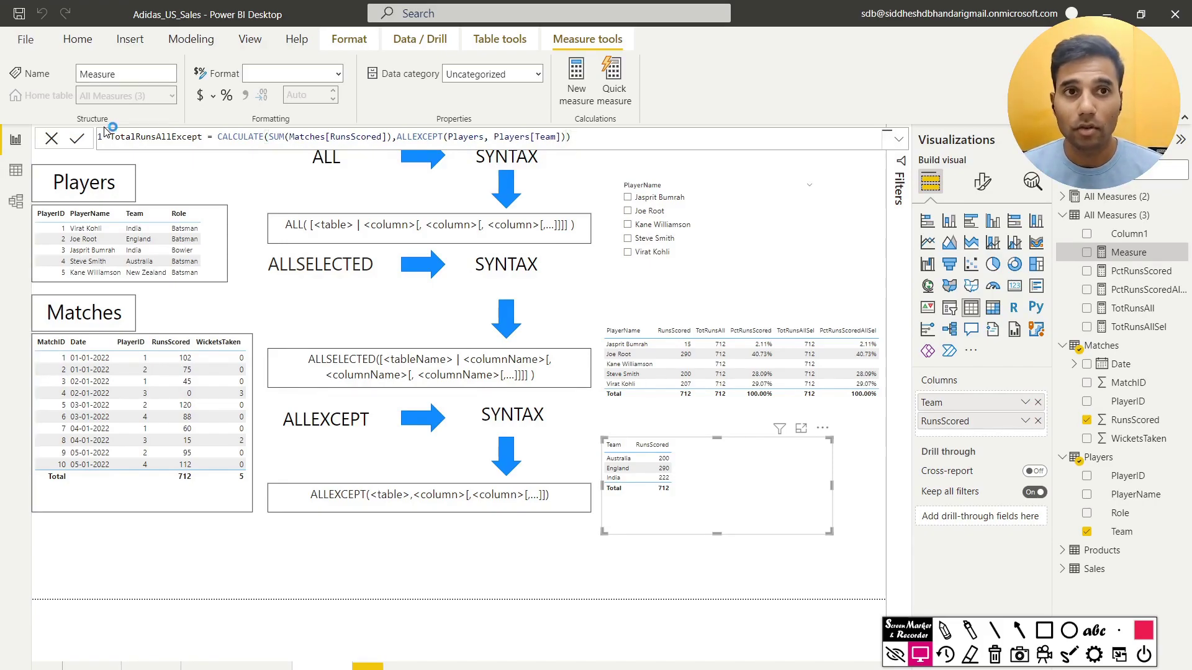
pyautogui.press('Return')
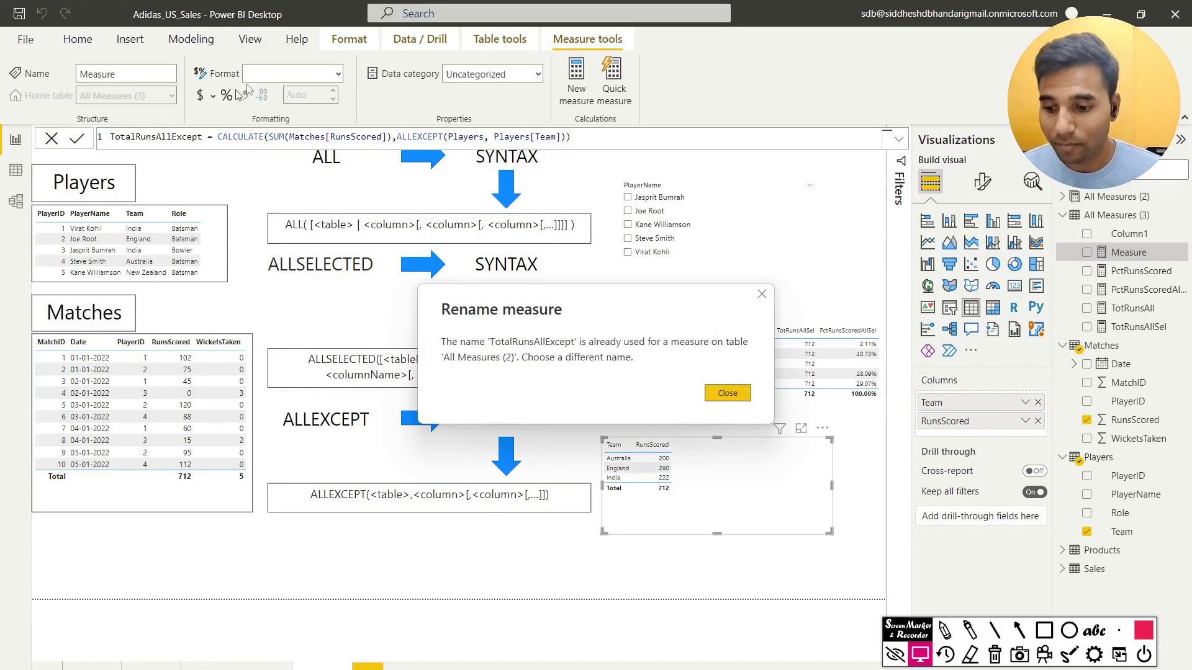
# Rename the measure to TotalRunsAllExc and add it to the Team table beside RunsScored.
pyautogui.click(723, 396)
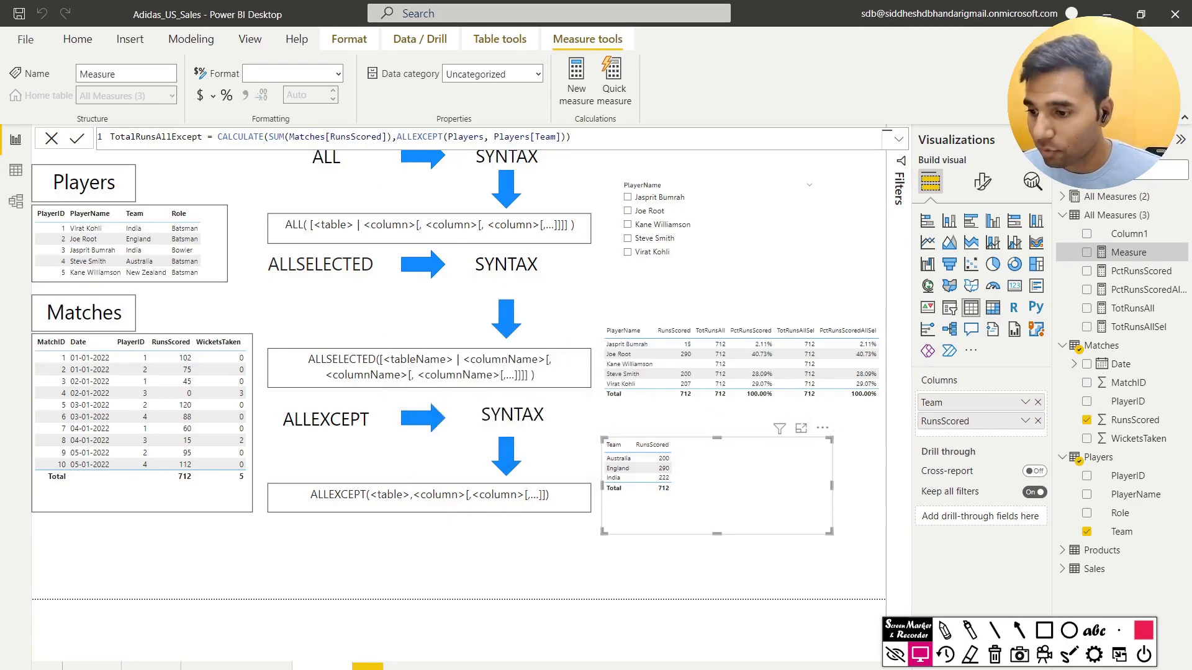
pyautogui.doubleClick(200, 137)
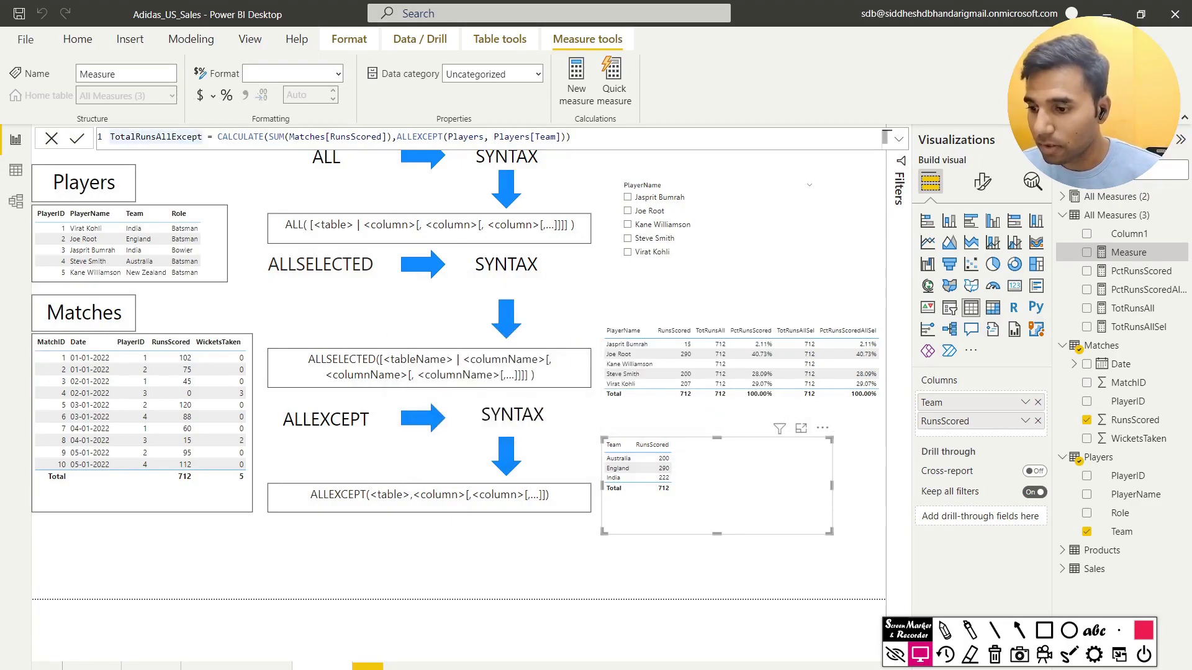
pyautogui.press('BackSpace')
pyautogui.press('BackSpace')
pyautogui.press('BackSpace')
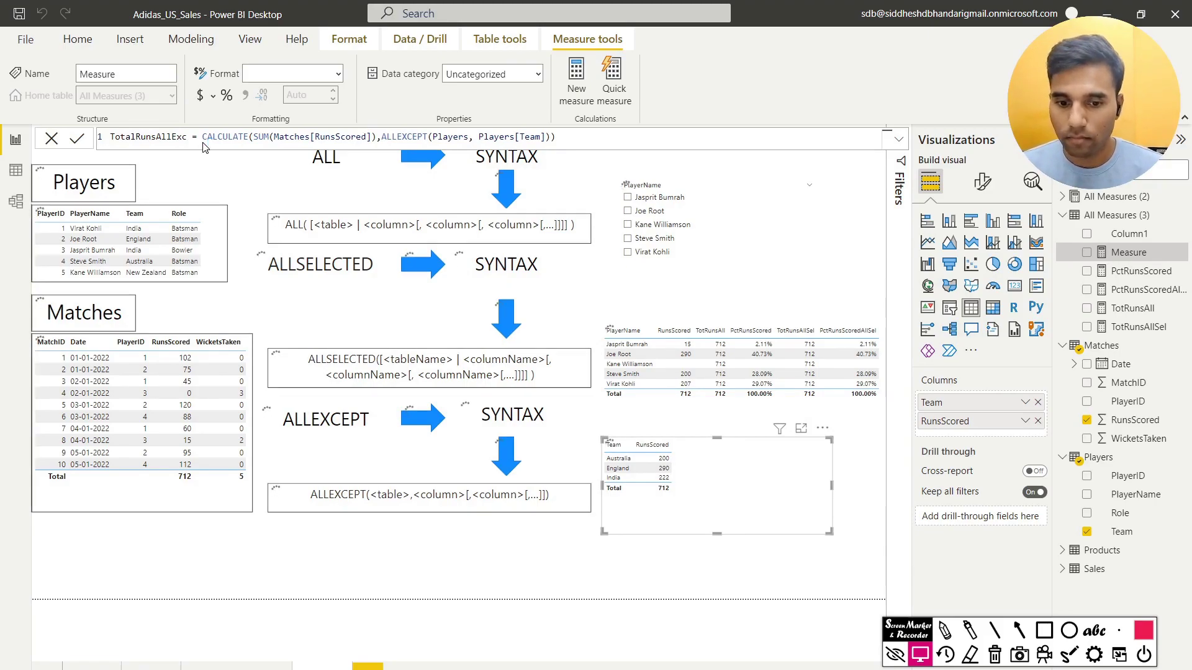
pyautogui.press('Return')
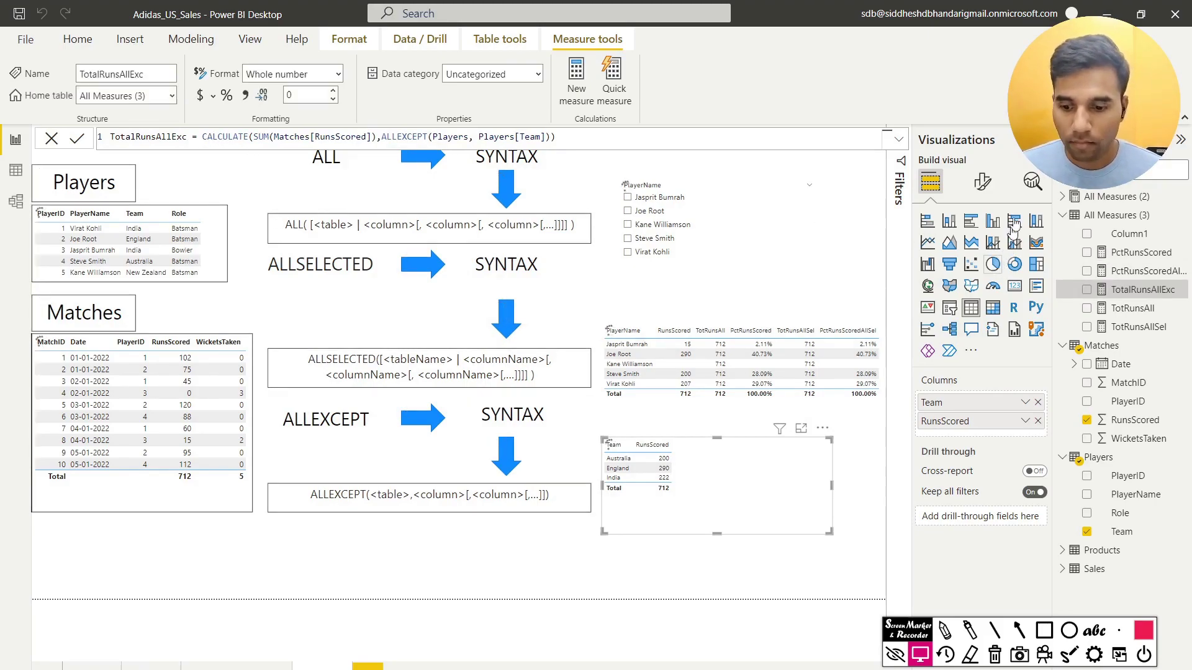
pyautogui.moveTo(1136, 289); pyautogui.dragTo(776, 475)
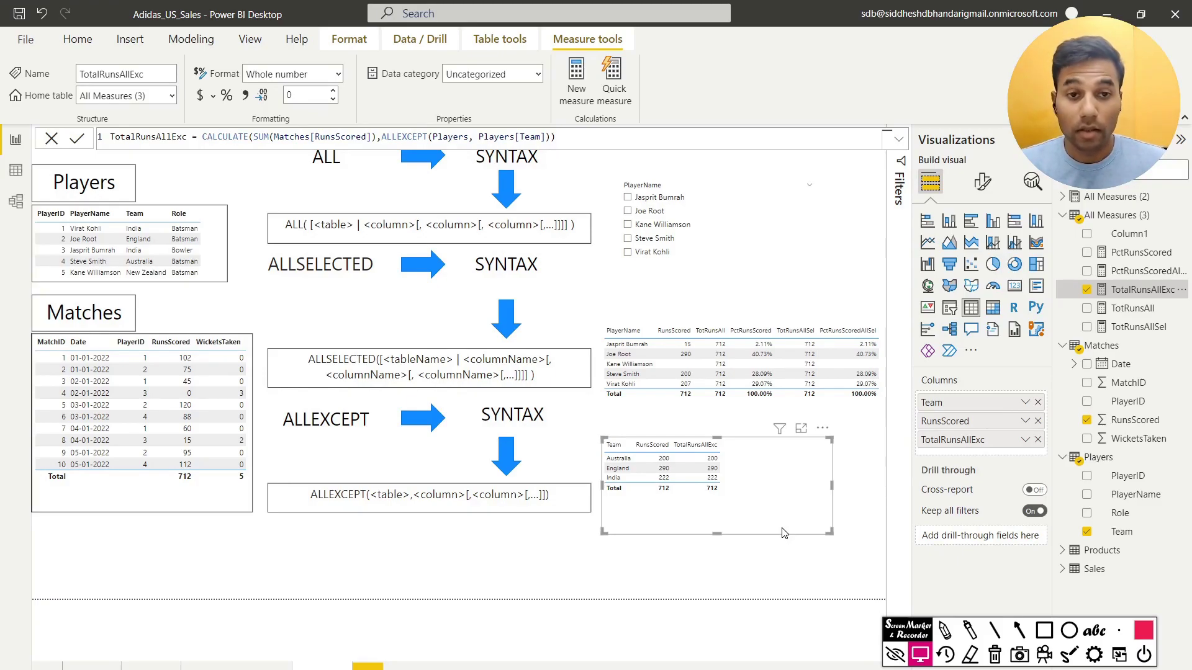
# Shrink the Team table and start a new table with PlayerID and RunsScored.
pyautogui.moveTo(831, 532); pyautogui.dragTo(757, 503)
pyautogui.click(820, 528)
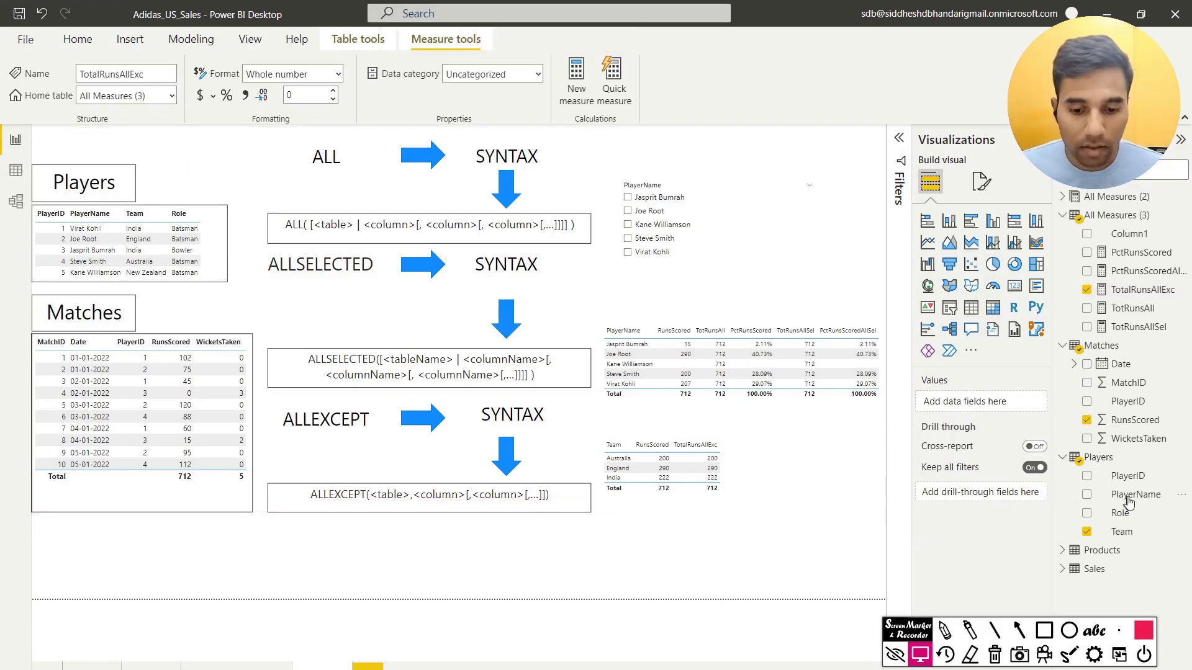
pyautogui.moveTo(1131, 484); pyautogui.dragTo(759, 597)
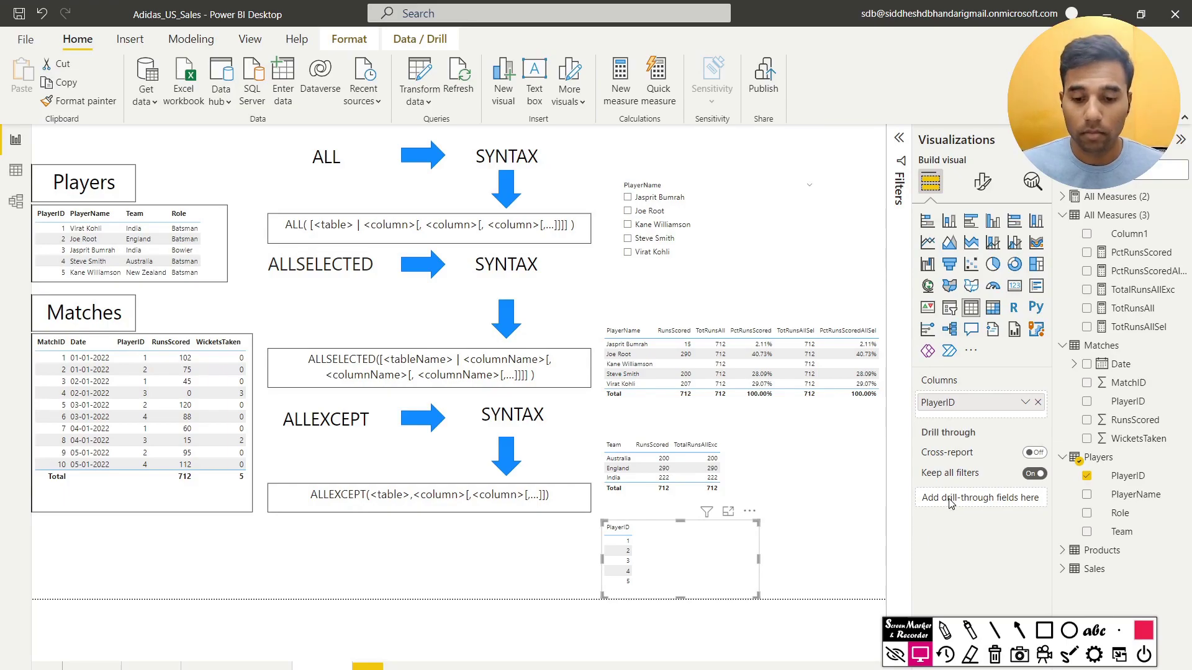
pyautogui.moveTo(1136, 420); pyautogui.dragTo(734, 560)
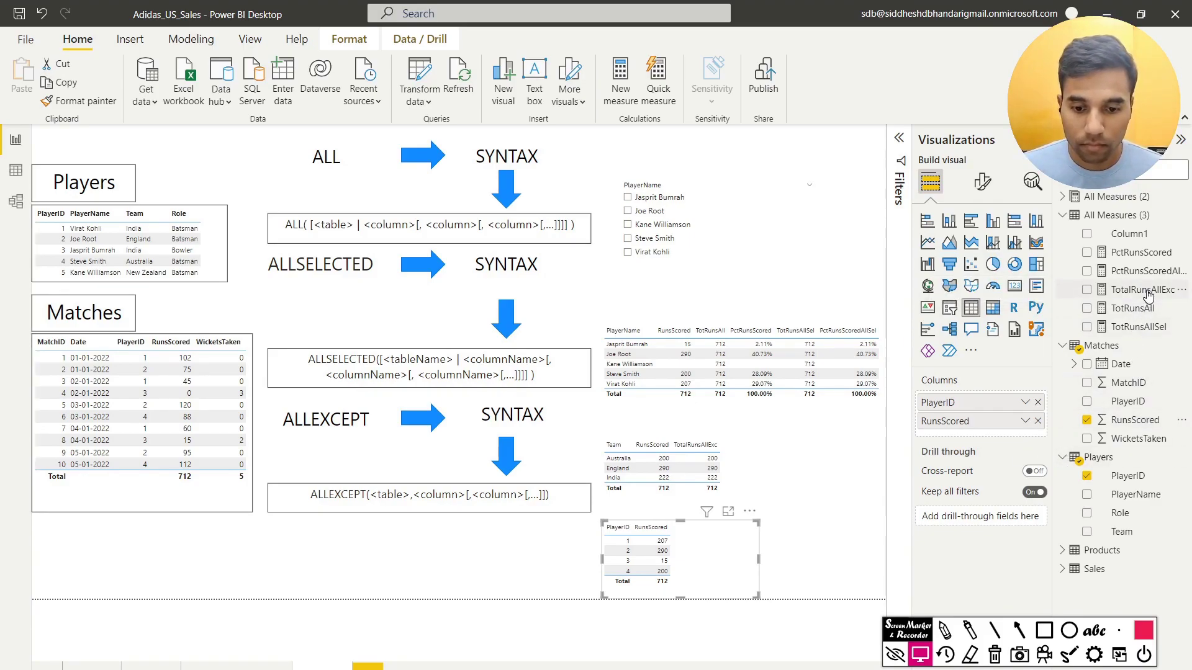
# Add TotalRunsAllExc to the PlayerID table, showing 712 on every row.
pyautogui.moveTo(1146, 297); pyautogui.dragTo(765, 543)
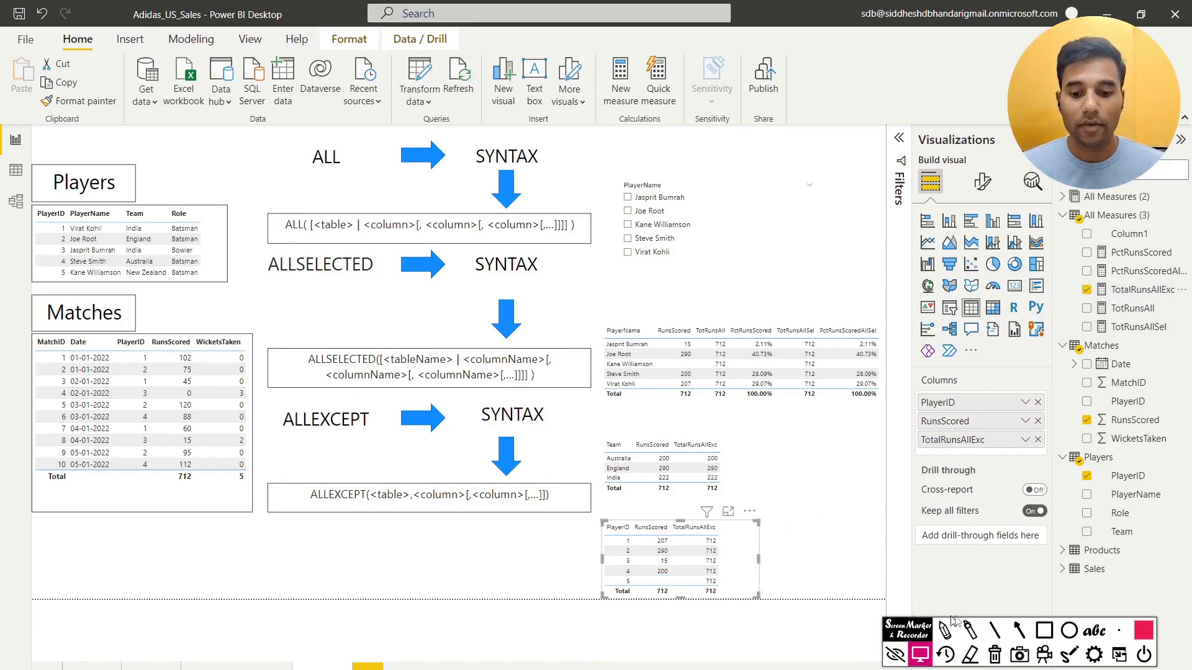
pyautogui.click(1044, 631)
pyautogui.moveTo(607, 504)
pyautogui.mouseDown()
pyautogui.moveTo(720, 574)
pyautogui.moveTo(743, 620)
pyautogui.mouseUp()
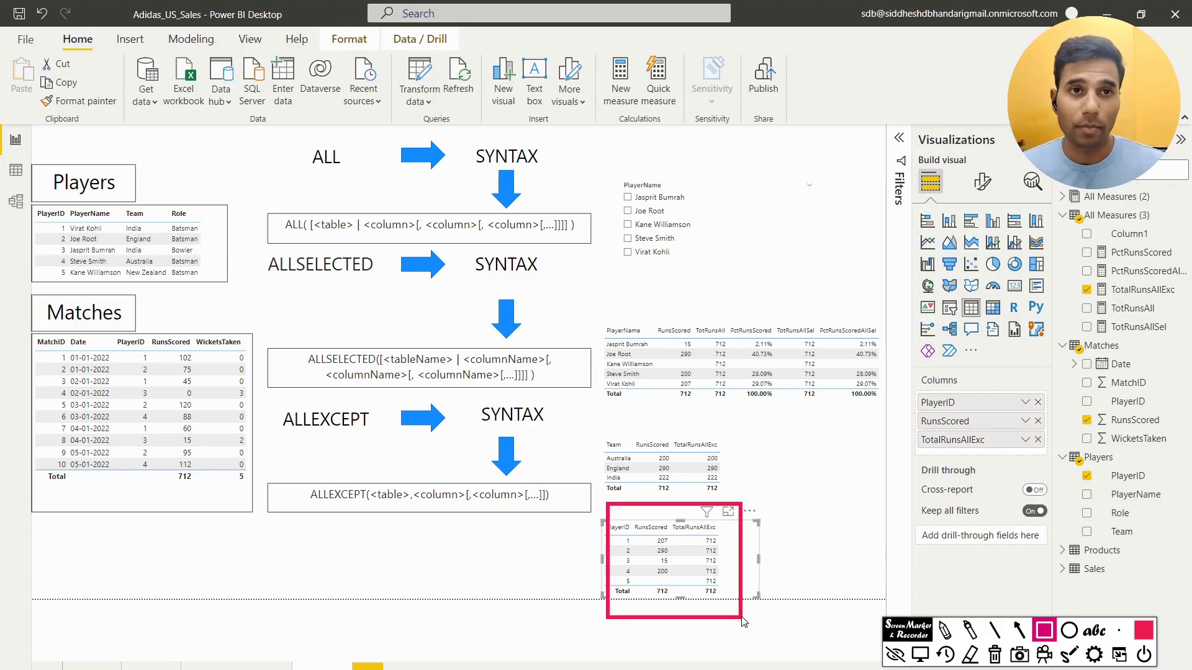
pyautogui.press('Escape')
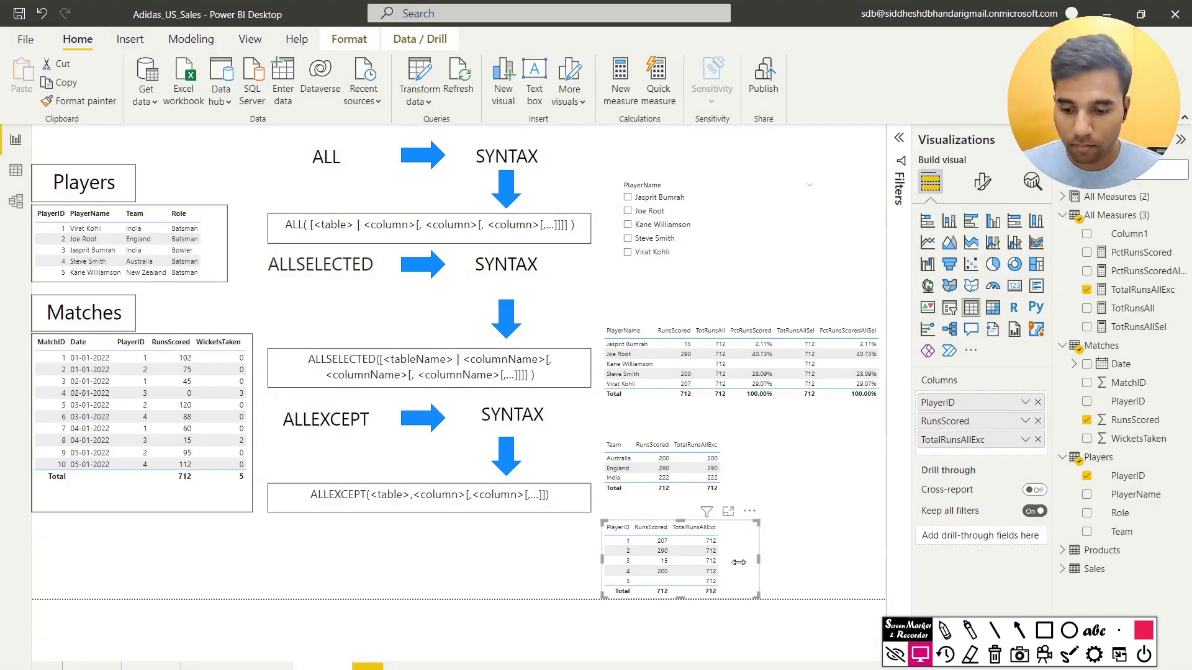
# Build a PlayerName table with RunsScored and TotalRunsAllExc, which reads 712 on every row.
pyautogui.click(806, 543)
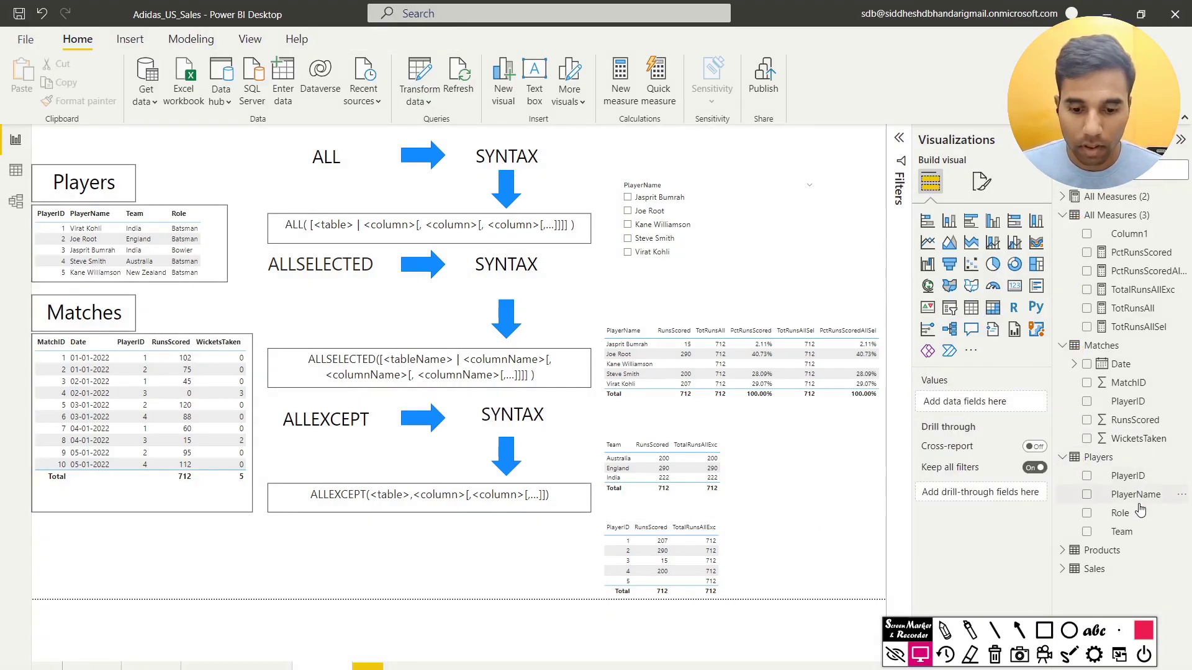
pyautogui.moveTo(1135, 494); pyautogui.dragTo(868, 558)
pyautogui.moveTo(1119, 428); pyautogui.dragTo(885, 558)
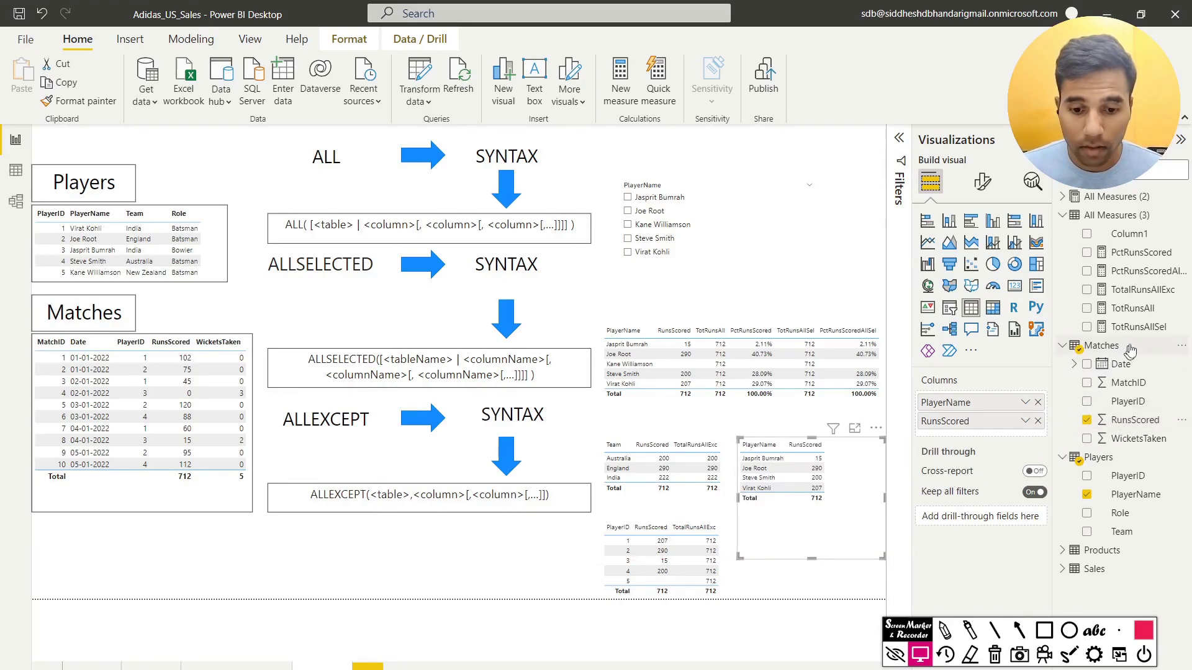
pyautogui.moveTo(1147, 290); pyautogui.dragTo(880, 457)
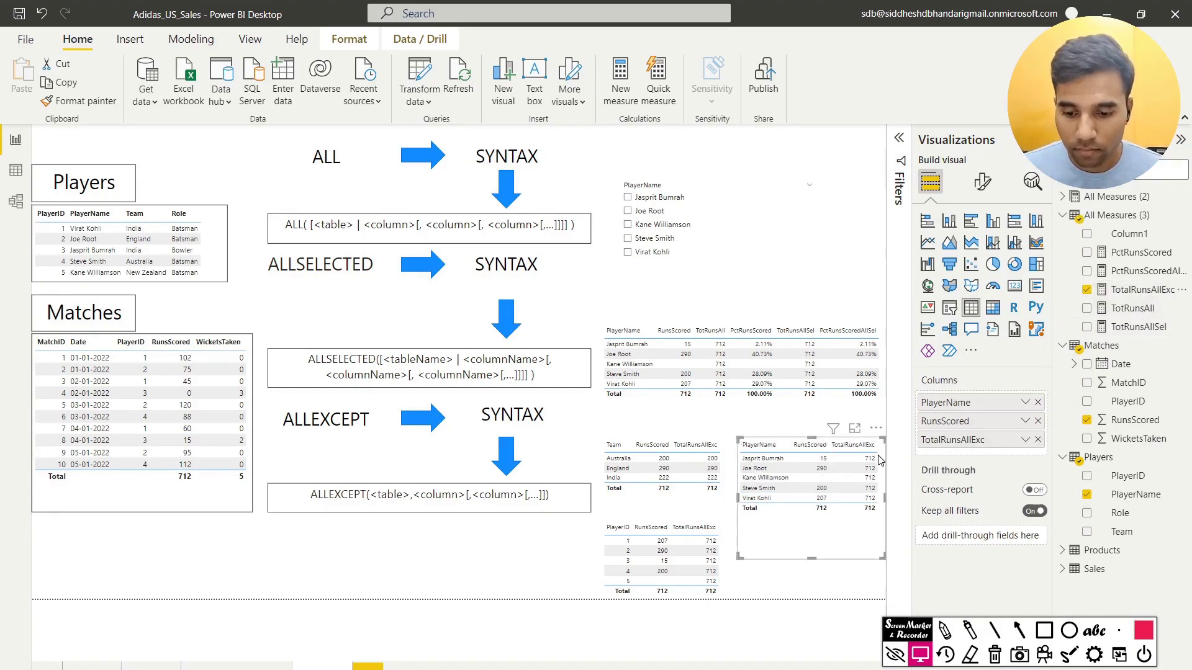
pyautogui.click(1044, 631)
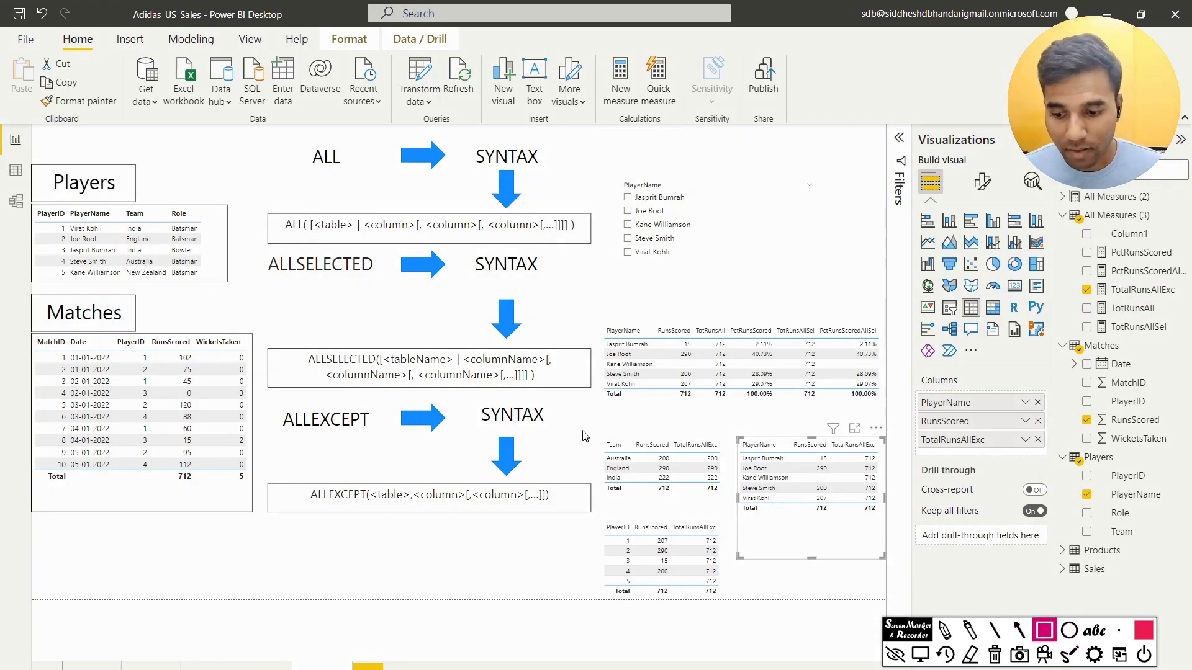
pyautogui.moveTo(583, 425); pyautogui.dragTo(641, 506)
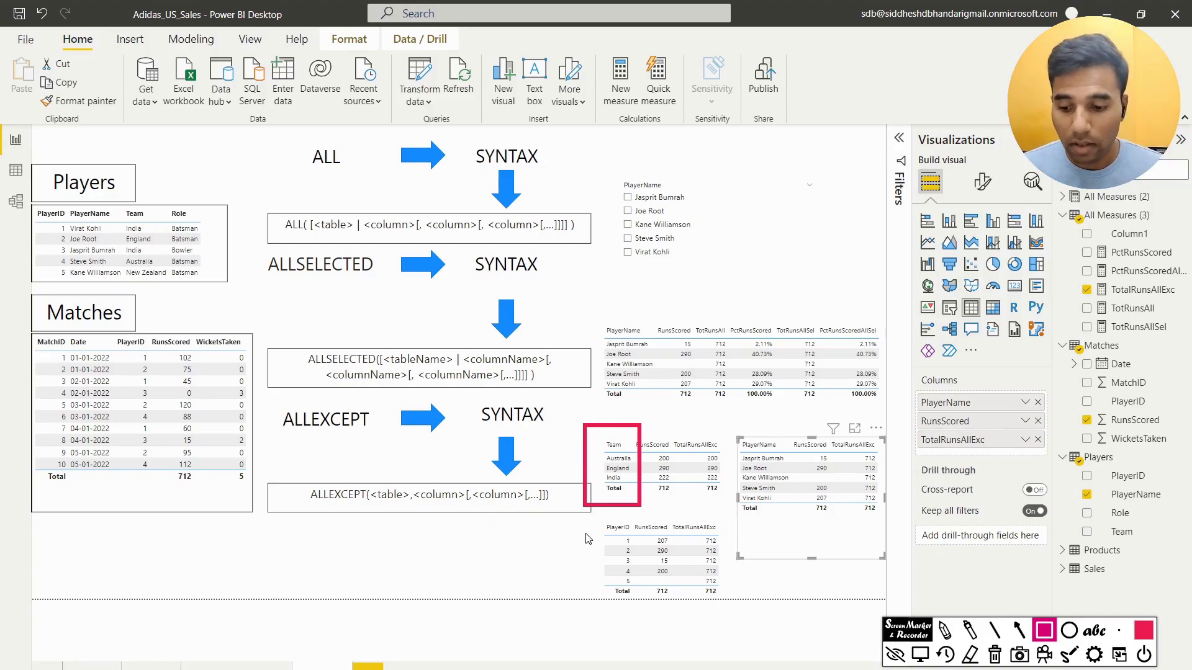
pyautogui.moveTo(589, 517)
pyautogui.mouseDown()
pyautogui.moveTo(666, 627)
pyautogui.moveTo(760, 619)
pyautogui.moveTo(736, 619)
pyautogui.mouseUp()
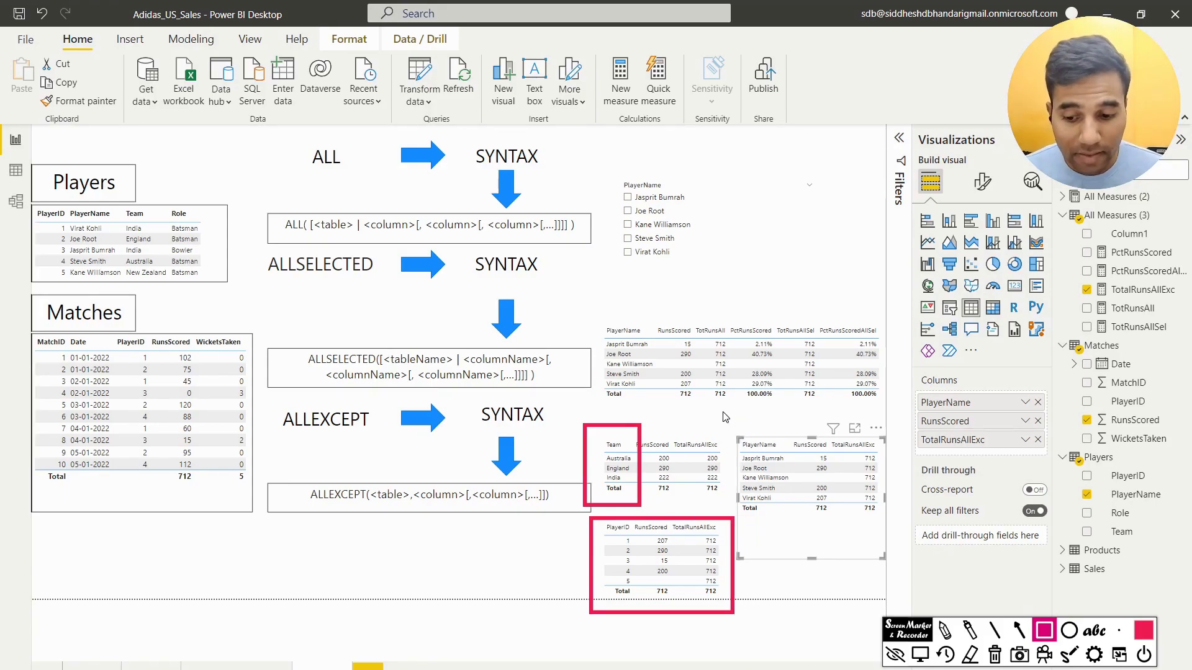
pyautogui.moveTo(725, 417)
pyautogui.mouseDown()
pyautogui.moveTo(888, 555)
pyautogui.moveTo(903, 549)
pyautogui.mouseUp()
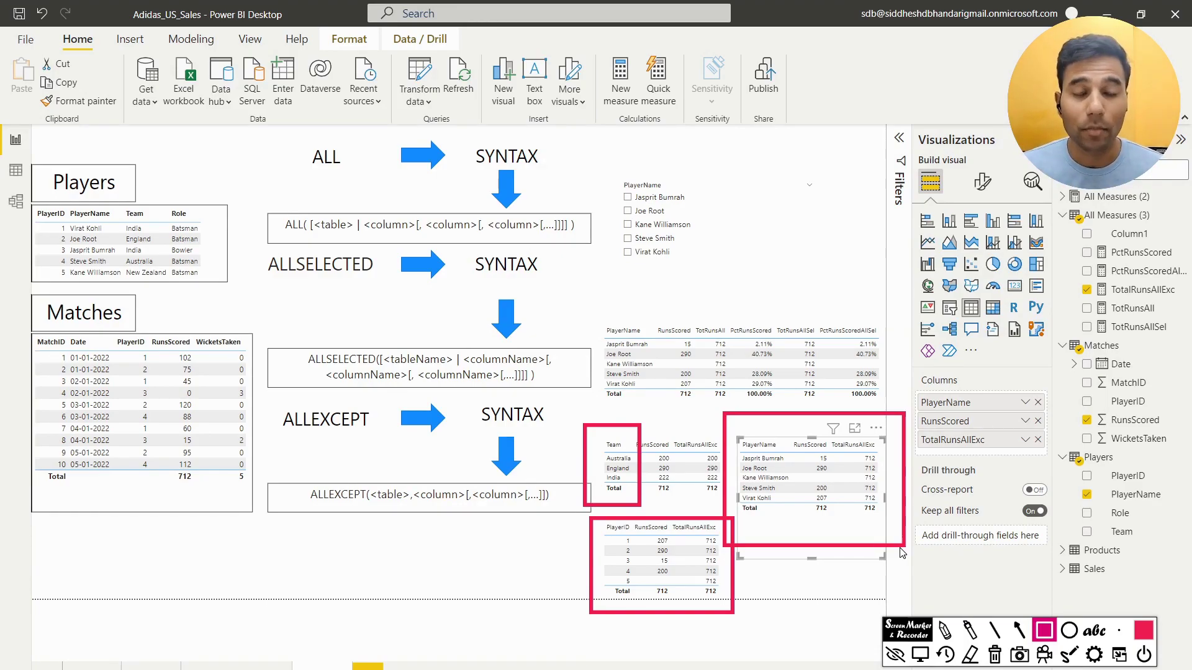
pyautogui.press('Escape')
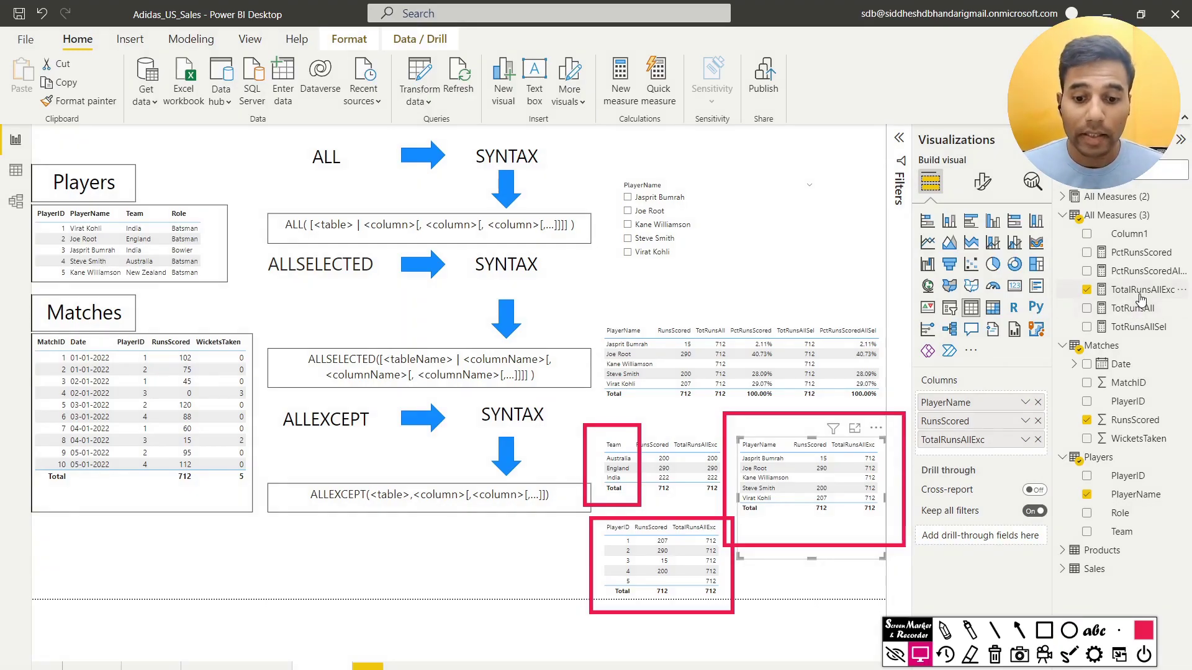
# Display and highlight TotalRunsAllExc's CALCULATE(SUM(Matches[RunsScored]), ALLEXCEPT(Players, Players[Team])) formula.
pyautogui.click(1140, 297)
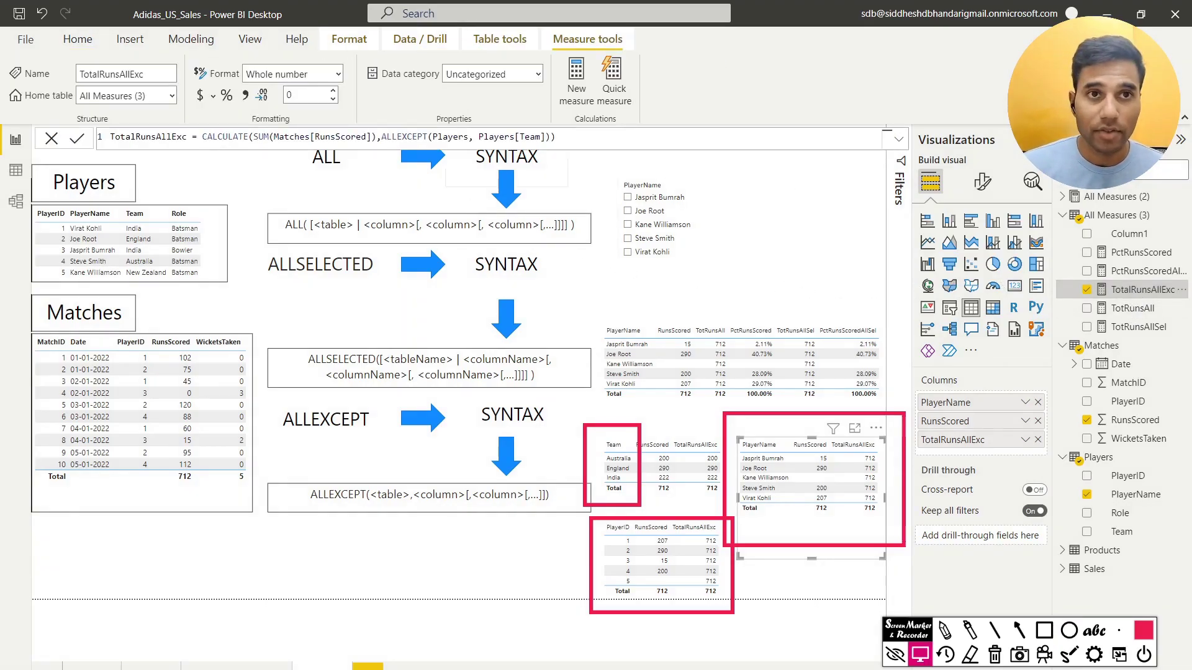
pyautogui.click(1044, 631)
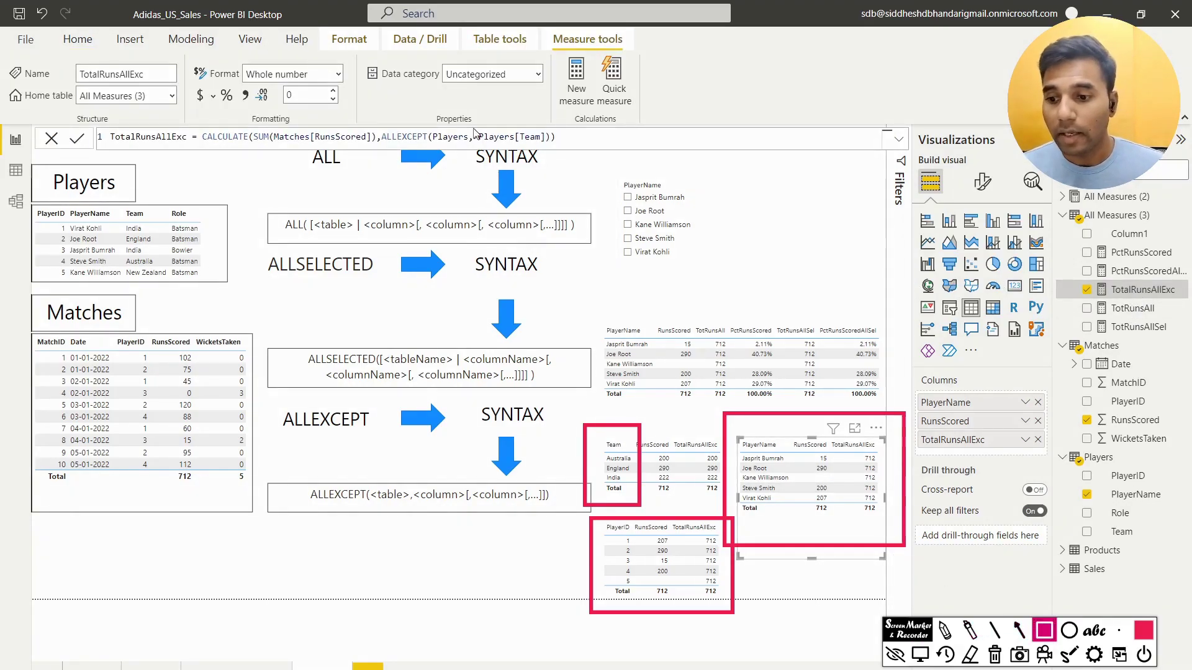
pyautogui.moveTo(473, 121)
pyautogui.mouseDown()
pyautogui.moveTo(553, 162)
pyautogui.moveTo(582, 164)
pyautogui.mouseUp()
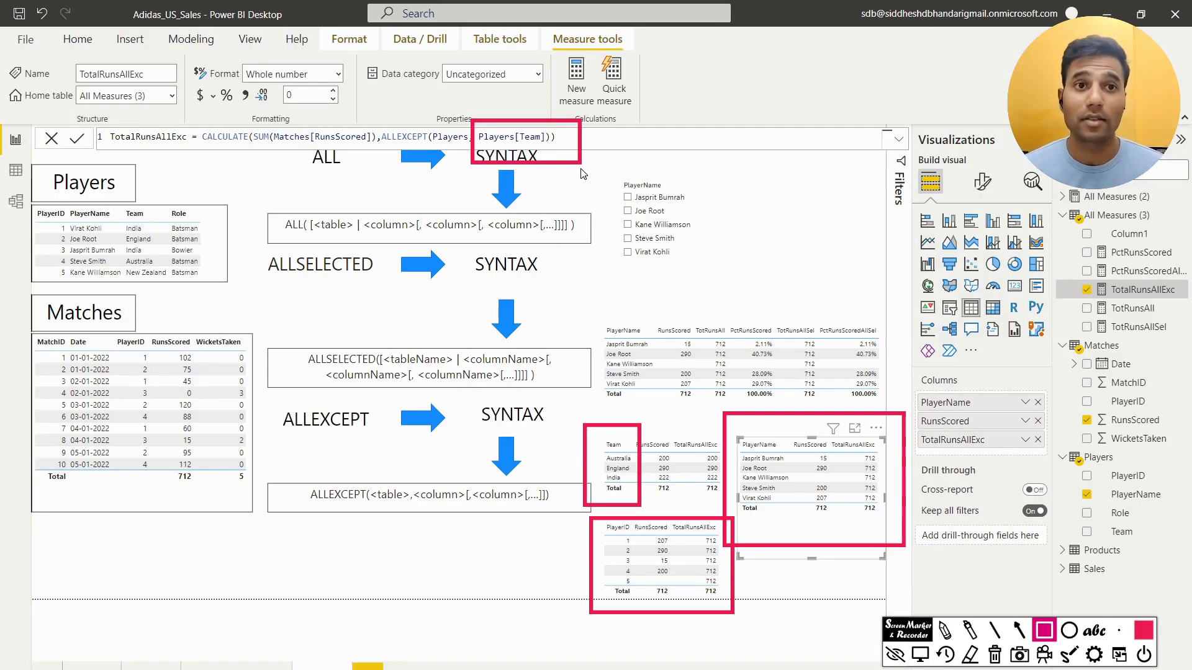
pyautogui.press('Escape')
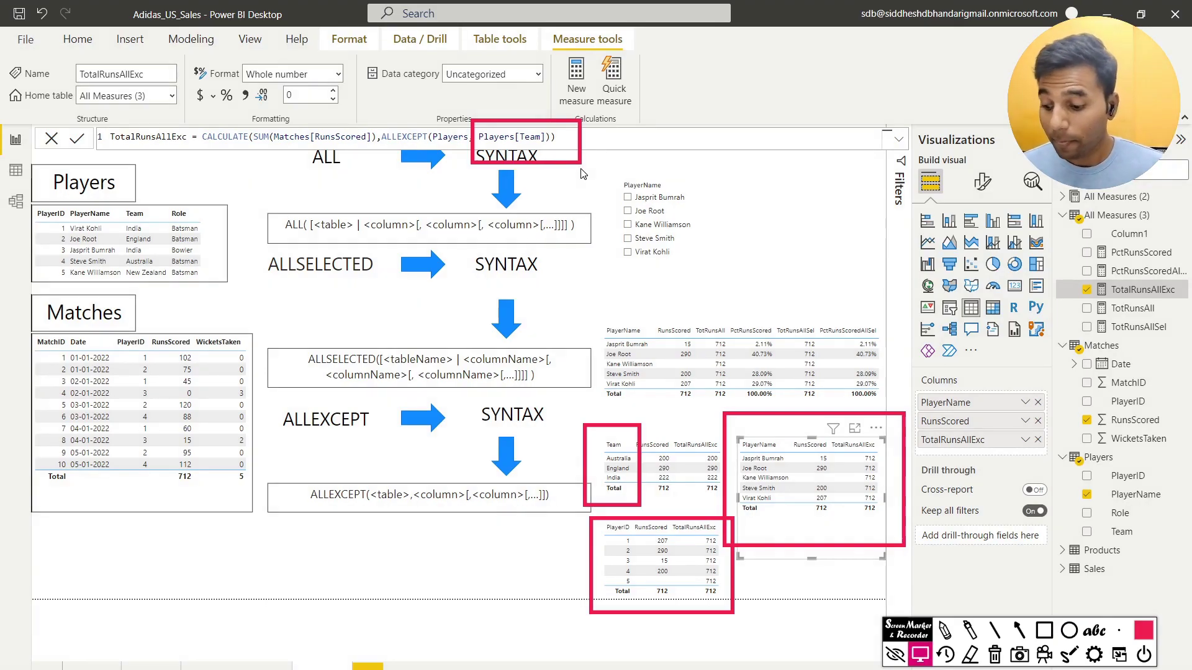